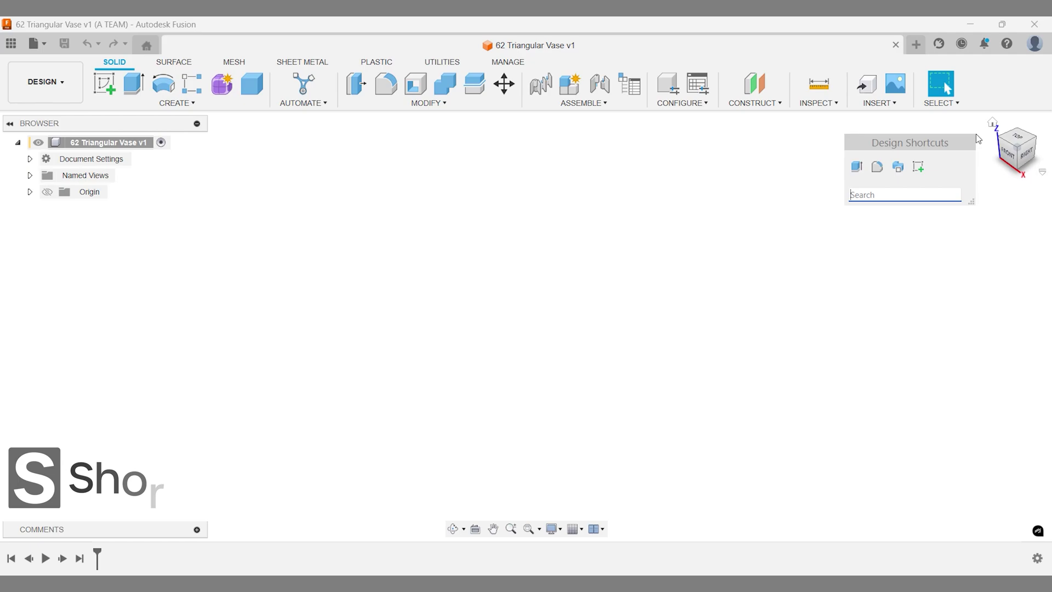
Create a new internal component named "Hexagonal pot" and leave it activated.
{"action": "type", "text": "new"}
{"action": "key", "text": "Escape"}
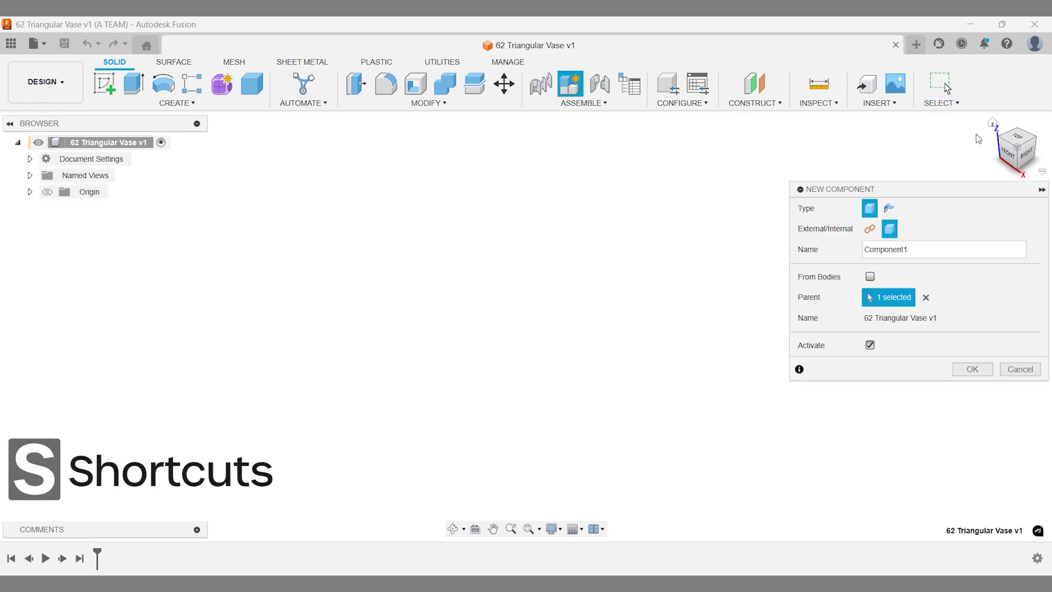
{"action": "type", "text": "Hexagonal pot"}
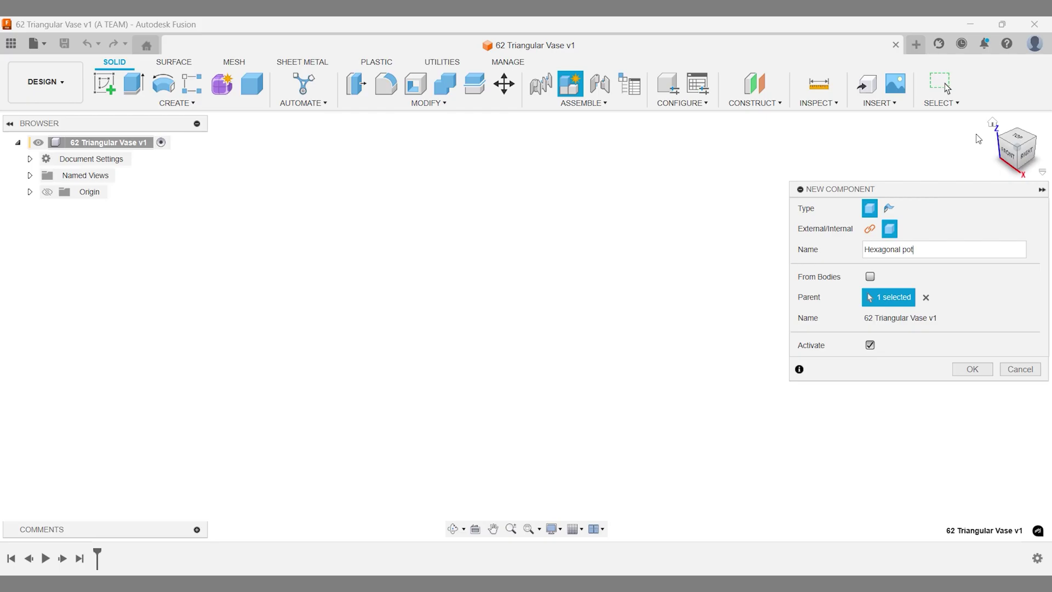
{"action": "key", "text": "Return"}
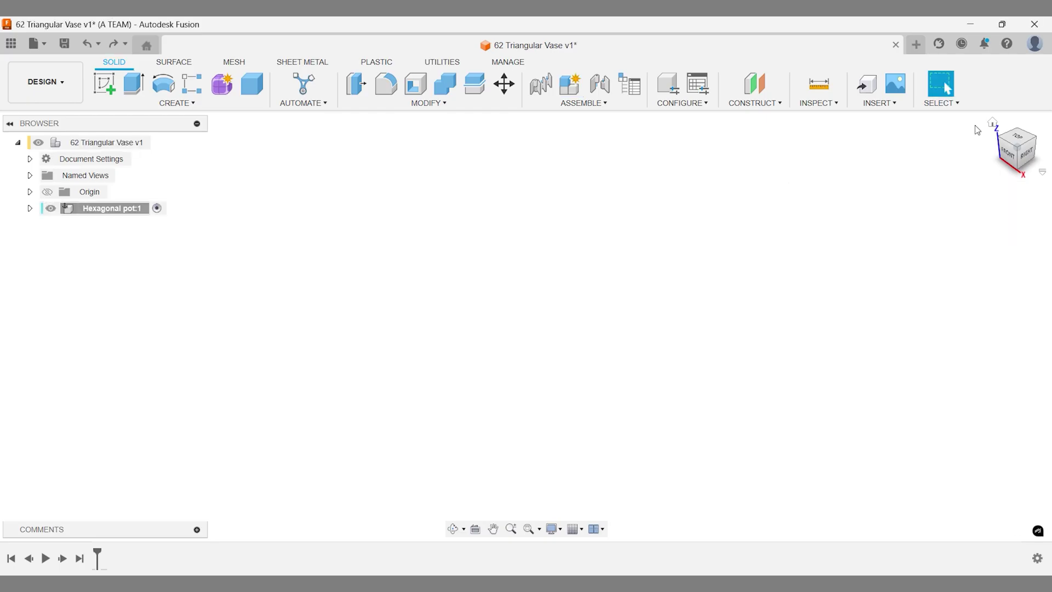
Create a sketch on the horizontal XY origin plane.
{"action": "type", "text": "ssk"}
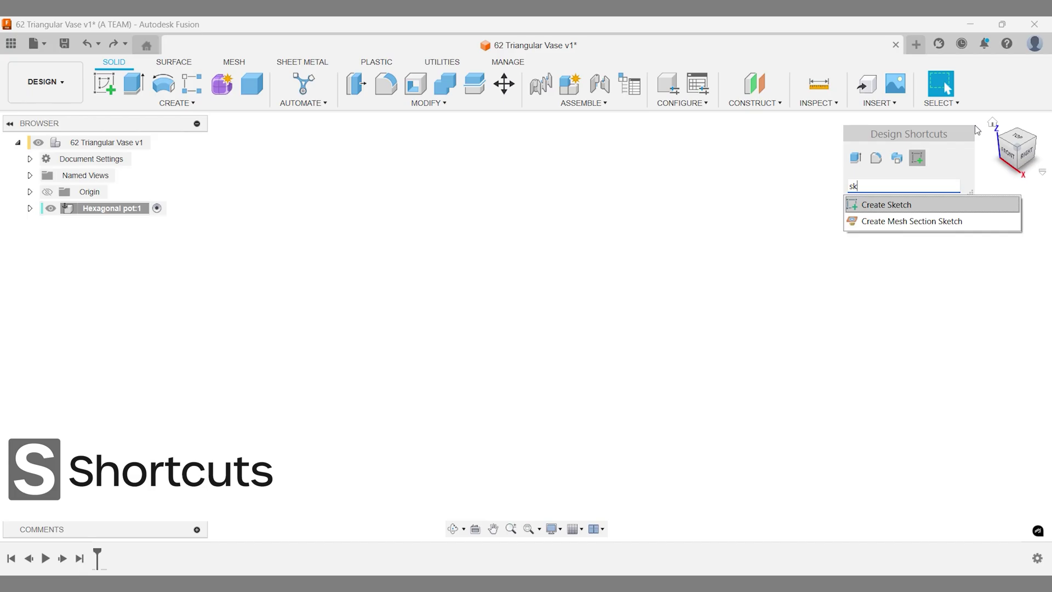
{"action": "key", "text": "Return"}
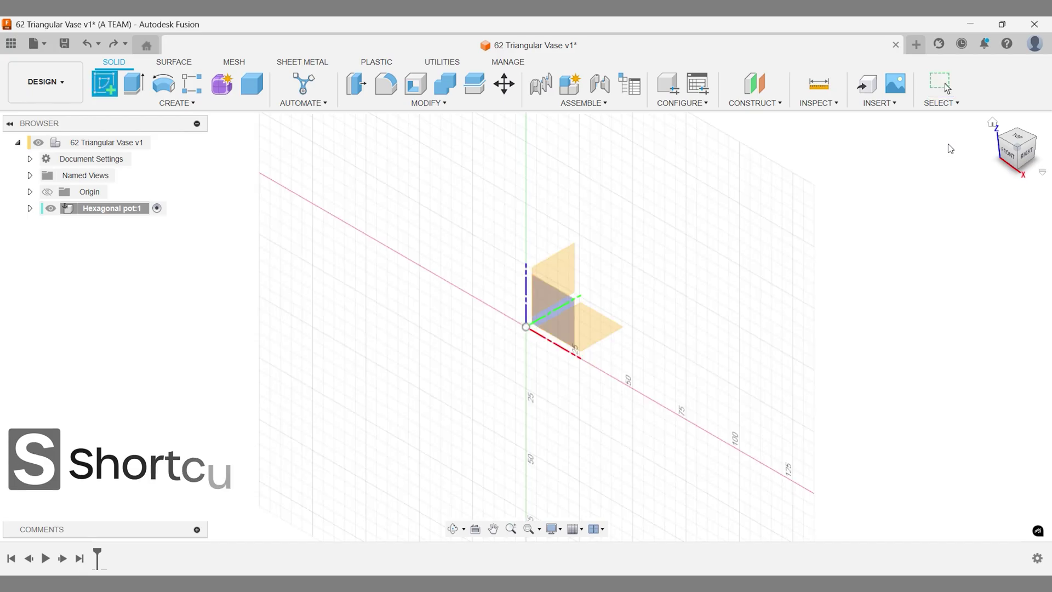
{"action": "left_click", "coordinate": [602, 324]}
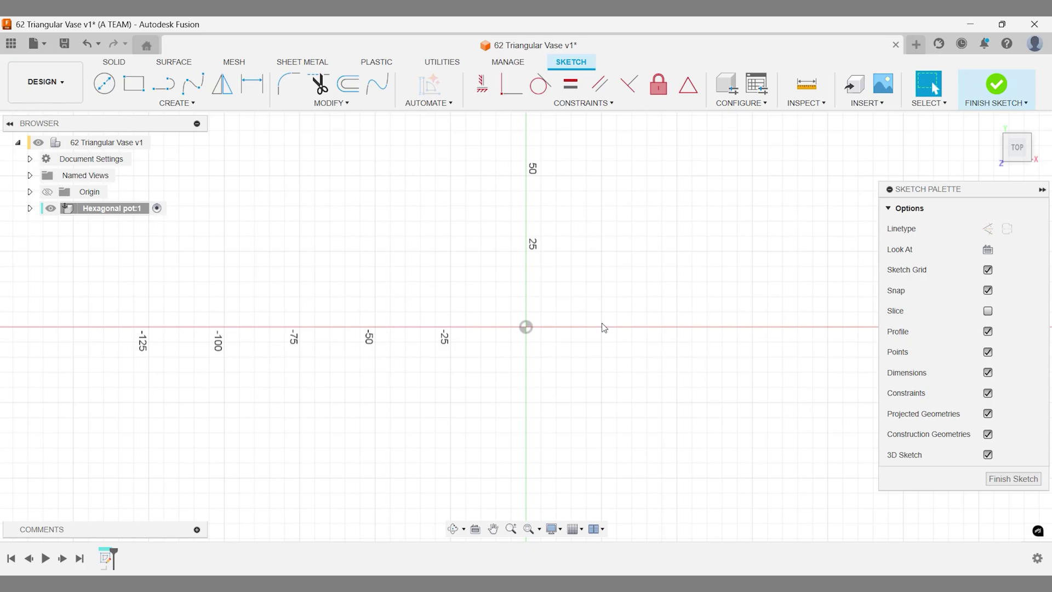
Draw a six-sided circumscribed polygon centred on the origin with a 50 mm radius and flat edges crossing the vertical sketch axis.
{"action": "type", "text": "s"}
{"action": "type", "text": "pol"}
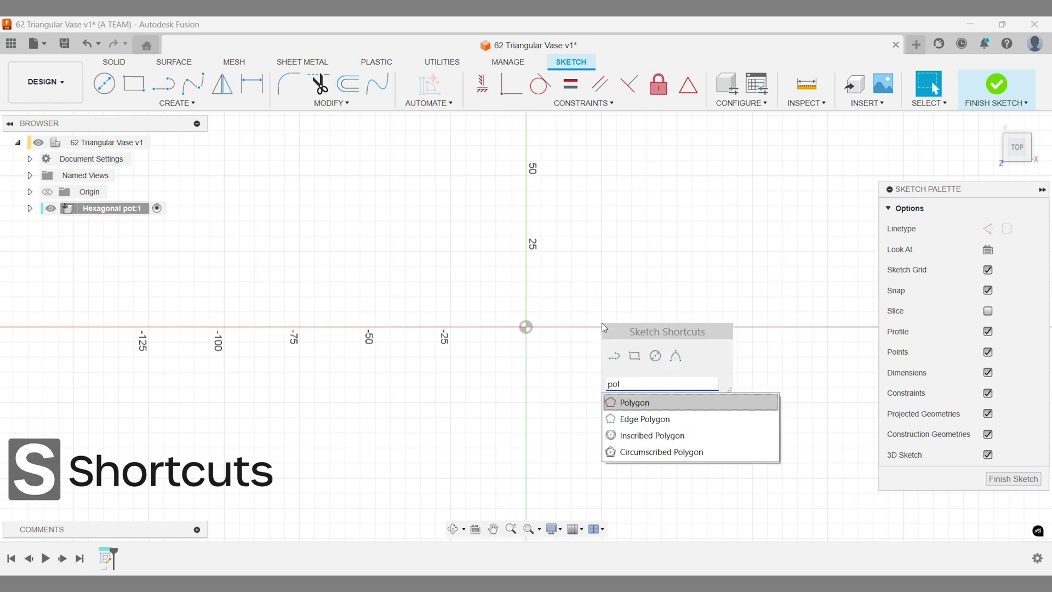
{"action": "key", "text": "Down"}
{"action": "key", "text": "Down"}
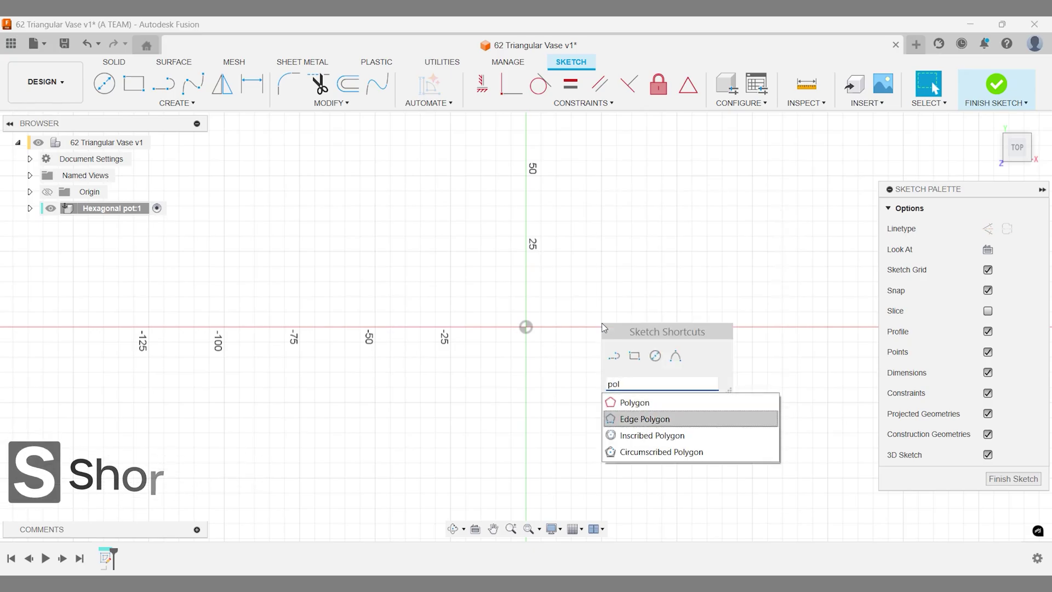
{"action": "key", "text": "Down"}
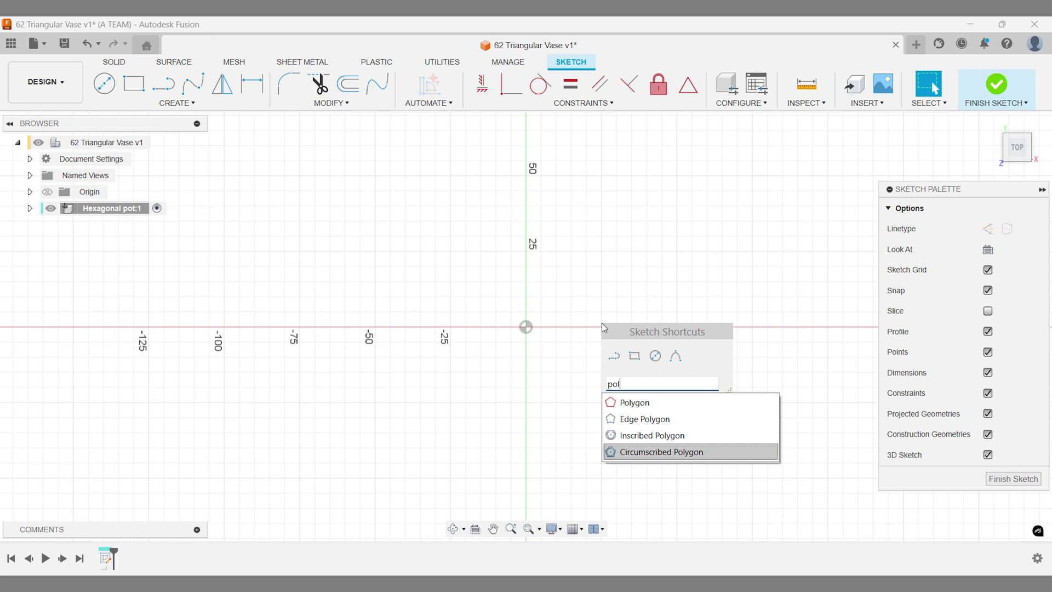
{"action": "key", "text": "Return"}
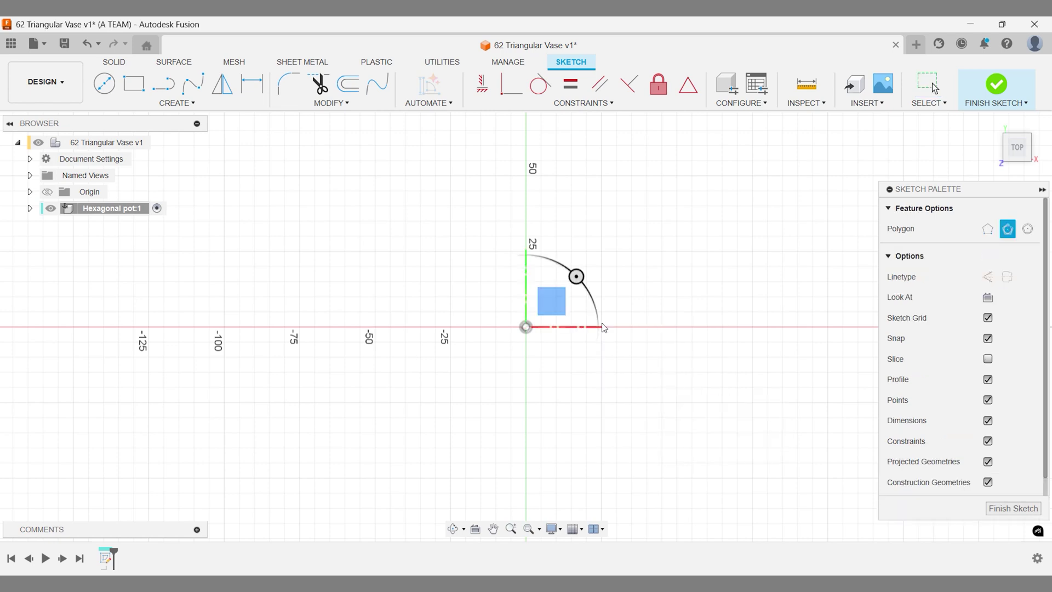
{"action": "left_click", "coordinate": [525, 327]}
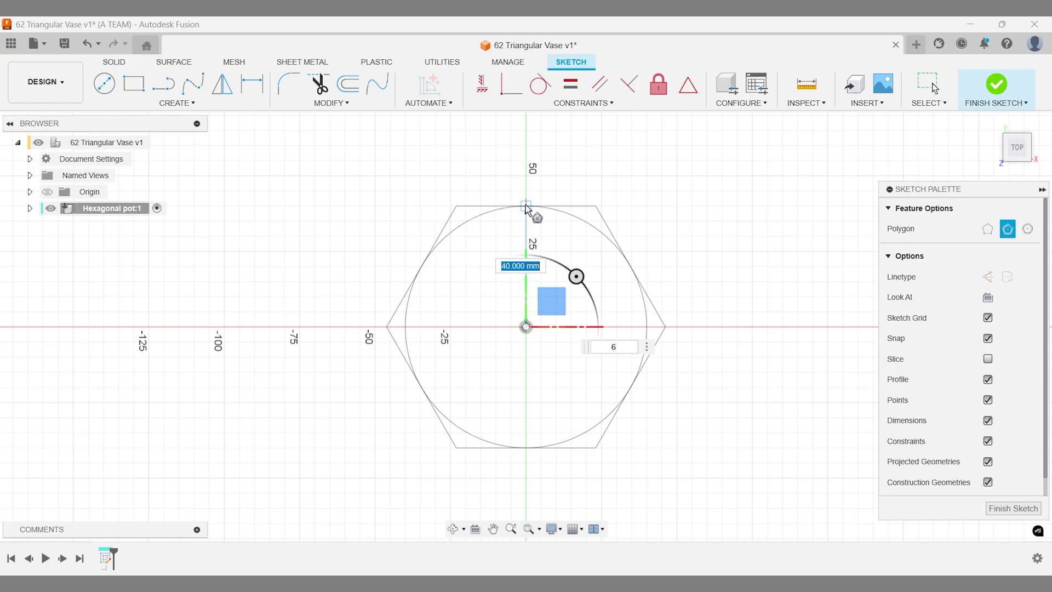
{"action": "type", "text": "50"}
{"action": "key", "text": "Tab"}
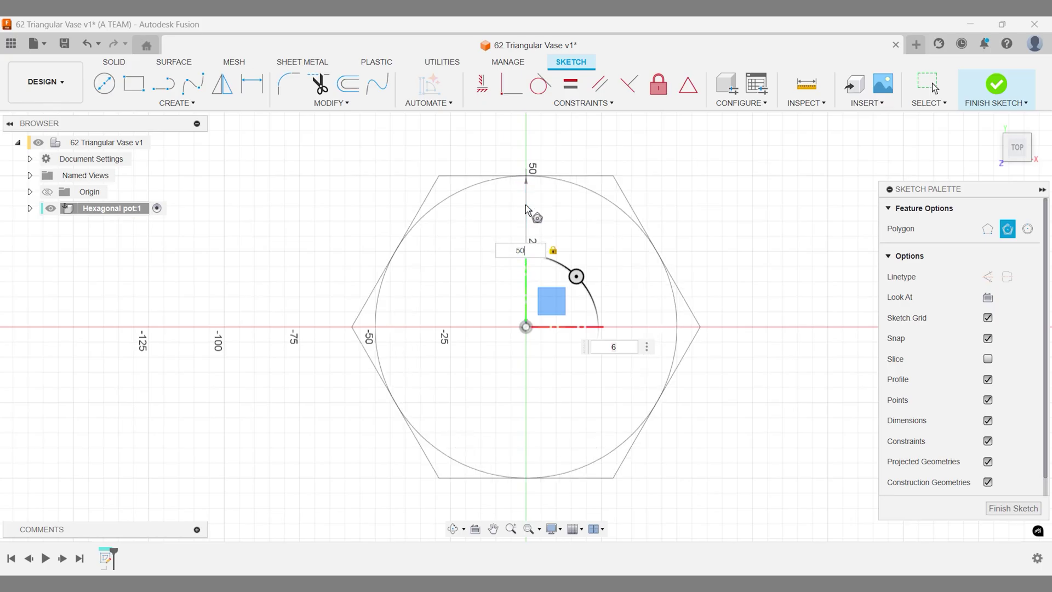
{"action": "key", "text": "Return"}
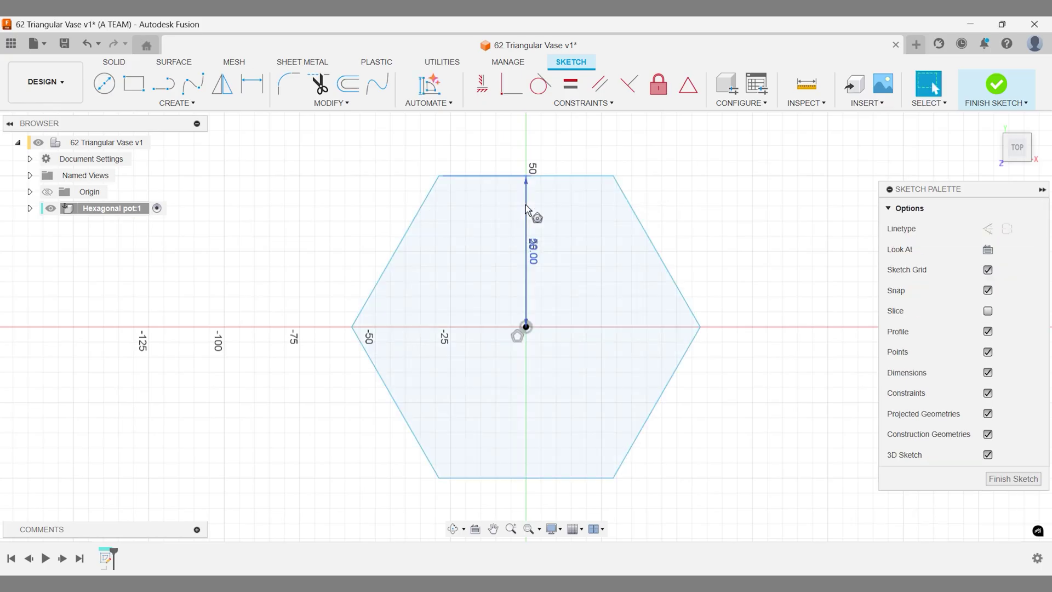
Construct an offset plane 50 mm above the hexagon profile.
{"action": "type", "text": "s"}
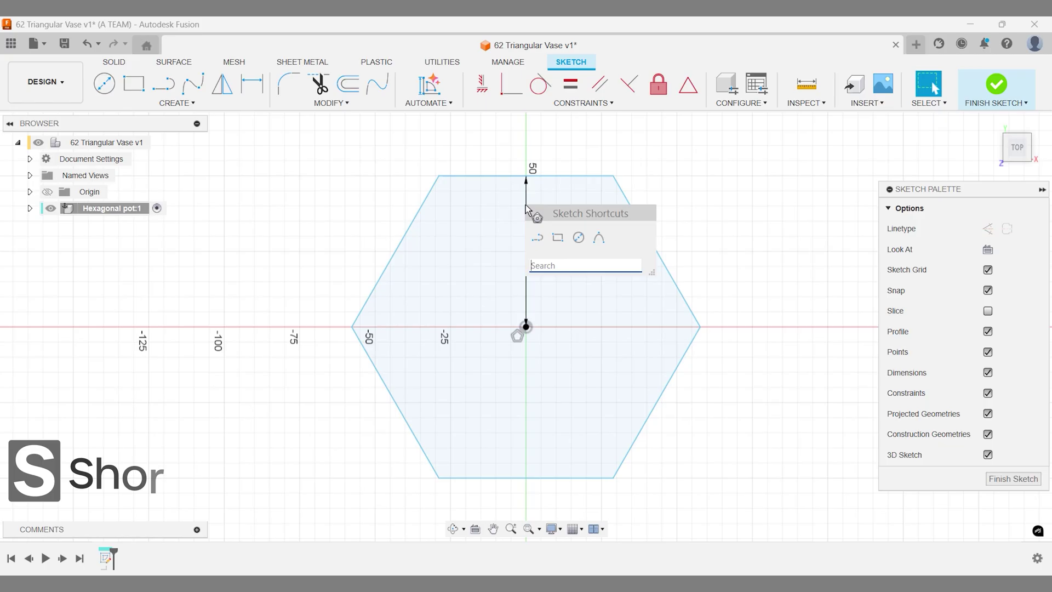
{"action": "type", "text": "off"}
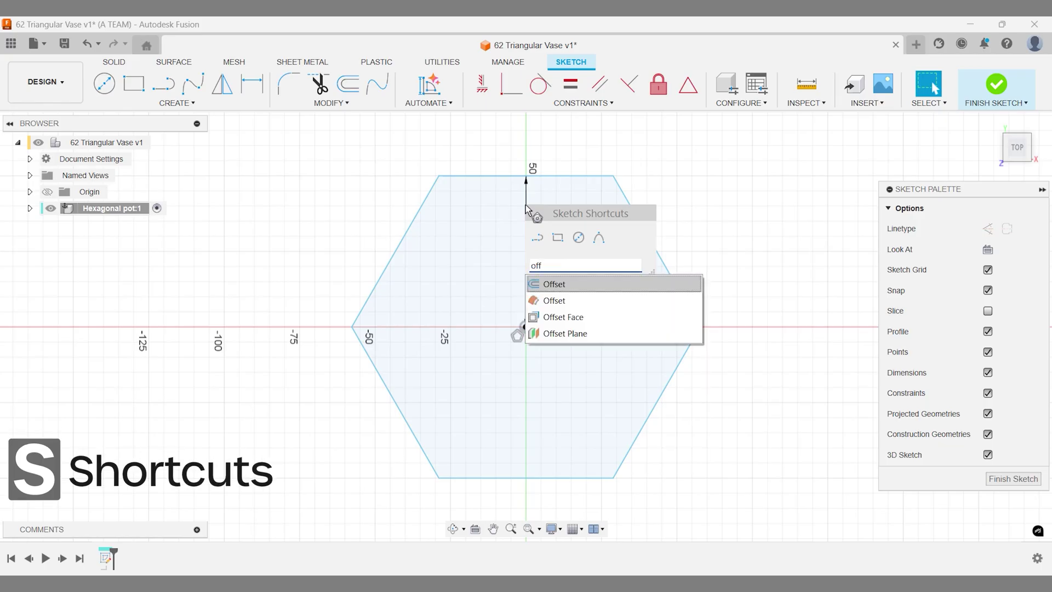
{"action": "key", "text": "Down"}
{"action": "key", "text": "Down"}
{"action": "key", "text": "Down"}
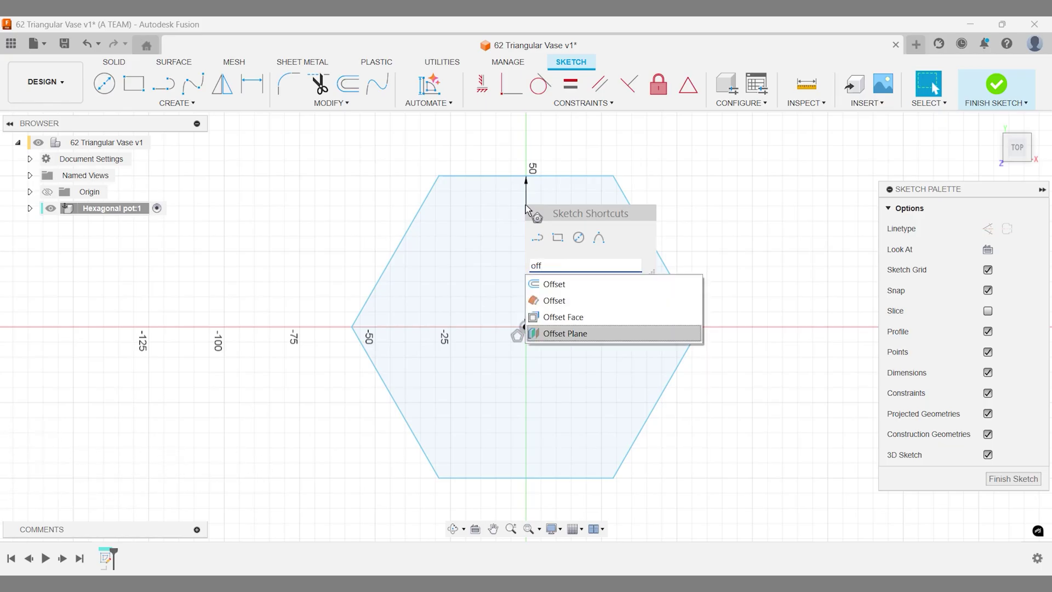
{"action": "key", "text": "Return"}
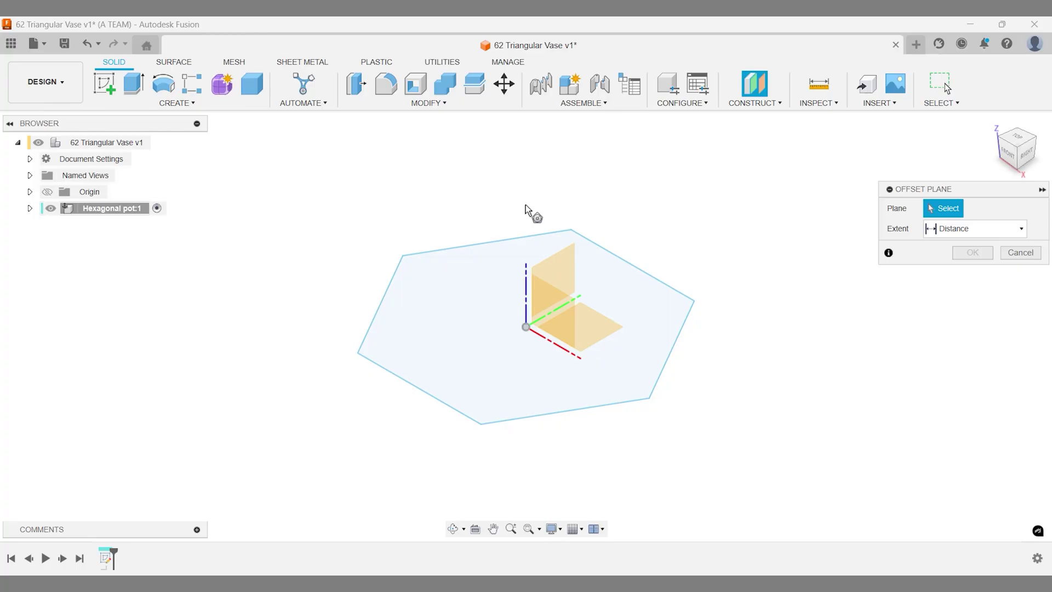
{"action": "left_click", "coordinate": [590, 318]}
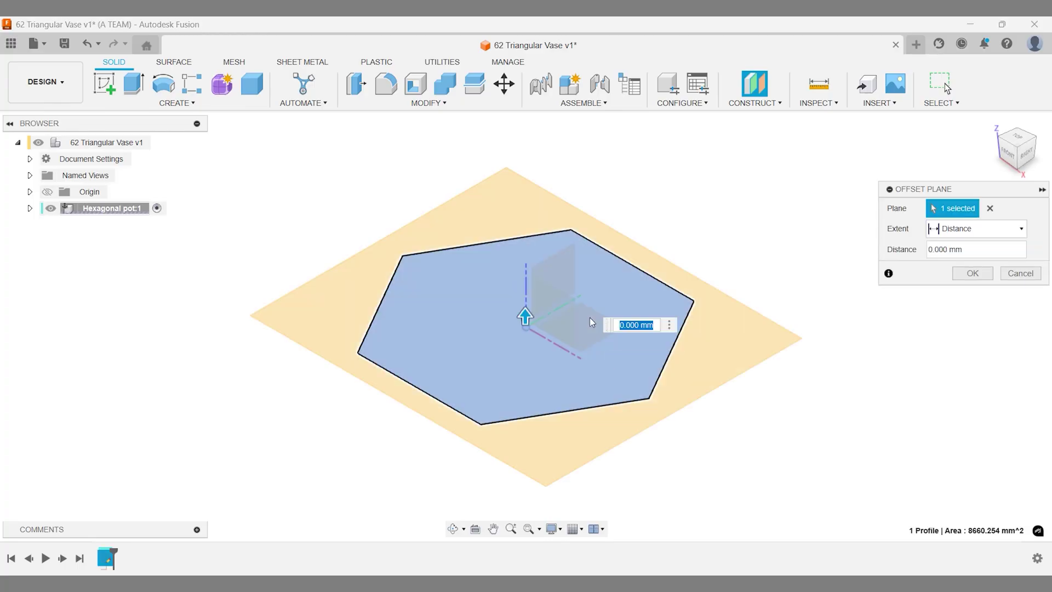
{"action": "type", "text": "50"}
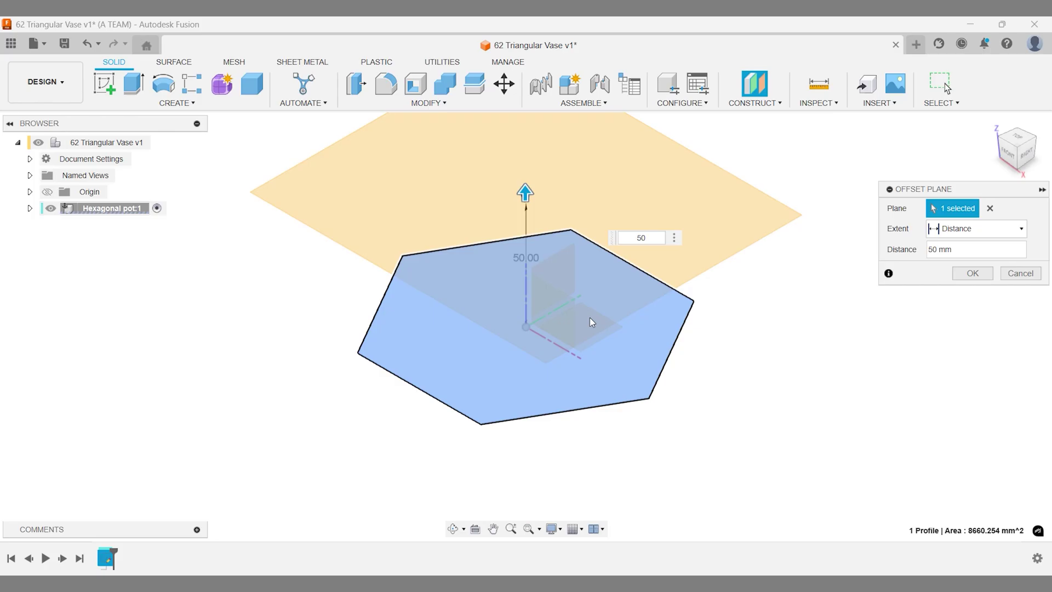
{"action": "key", "text": "Return"}
Create a sketch on the offset plane above the hexagon.
{"action": "type", "text": "s"}
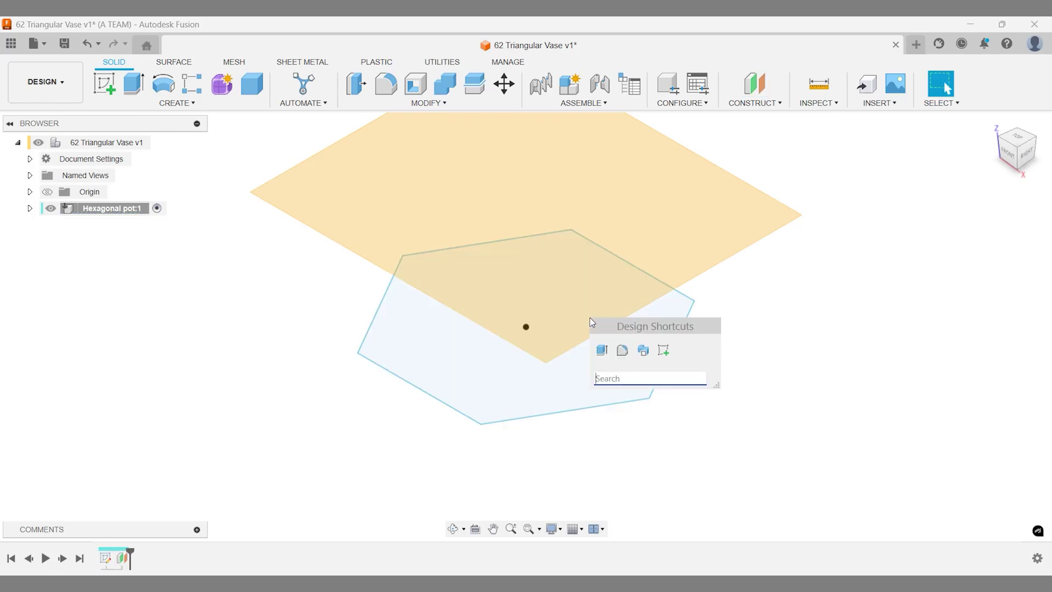
{"action": "type", "text": "sk"}
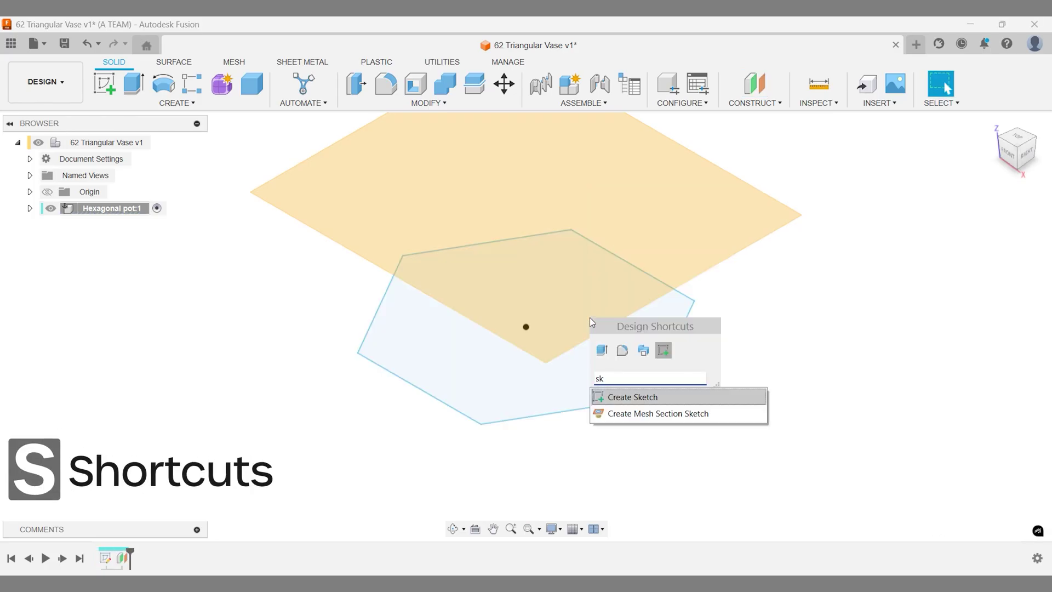
{"action": "key", "text": "Return"}
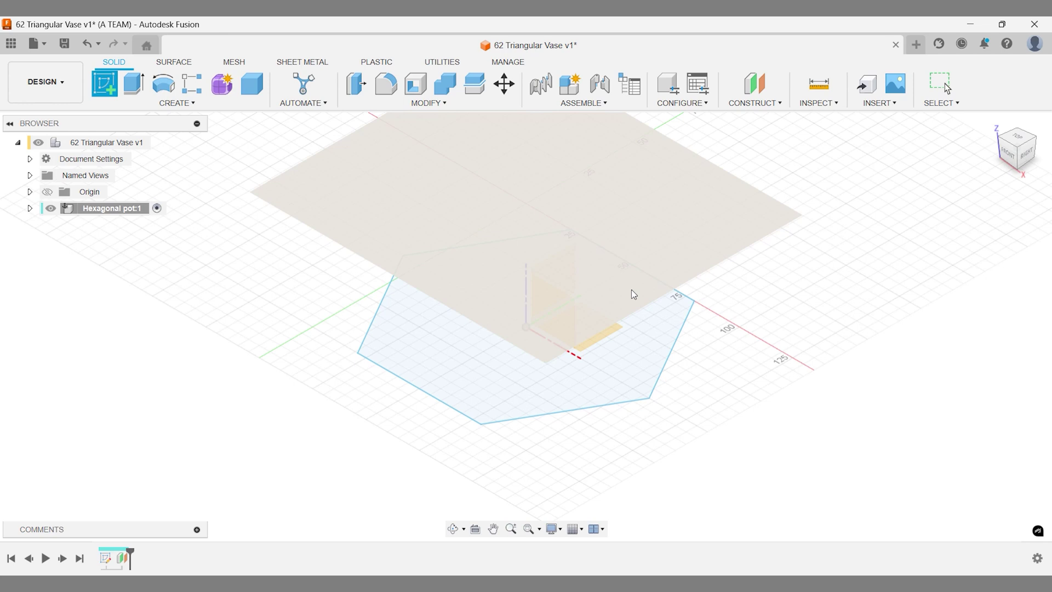
{"action": "left_click", "coordinate": [695, 243]}
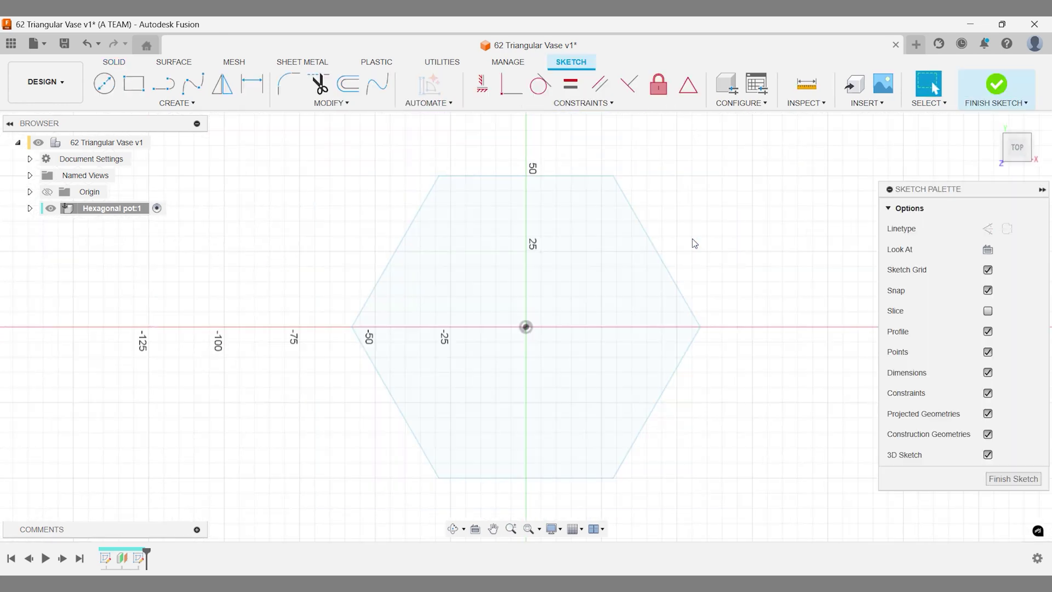
Draw a six-sided inscribed polygon from the origin to the midpoint of the lower hexagon's edge, with a 50 mm radius, and finish the sketch.
{"action": "type", "text": "s"}
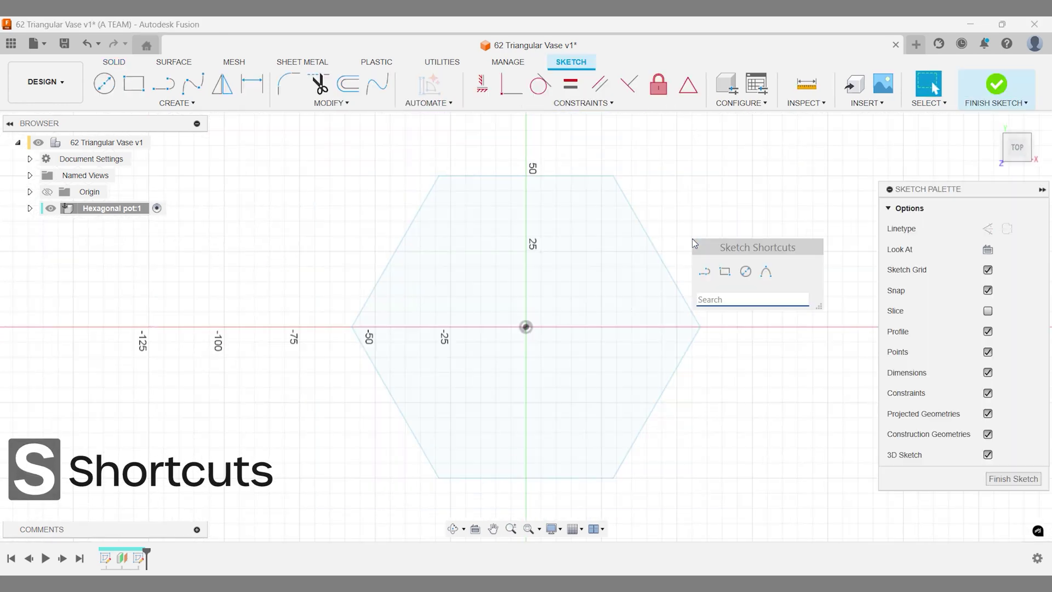
{"action": "type", "text": "pol"}
{"action": "key", "text": "Down"}
{"action": "key", "text": "Down"}
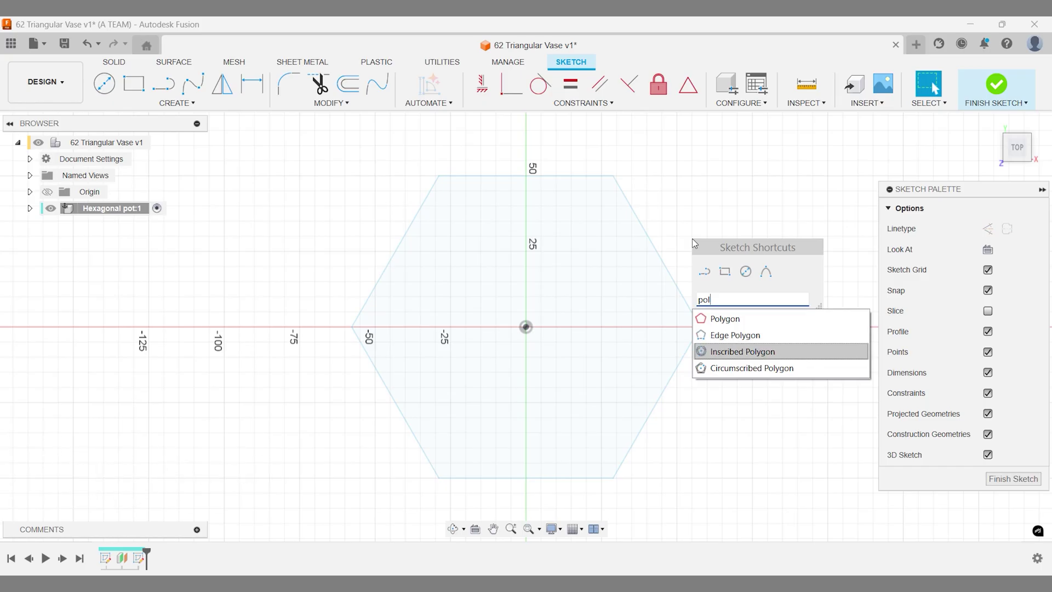
{"action": "key", "text": "Return"}
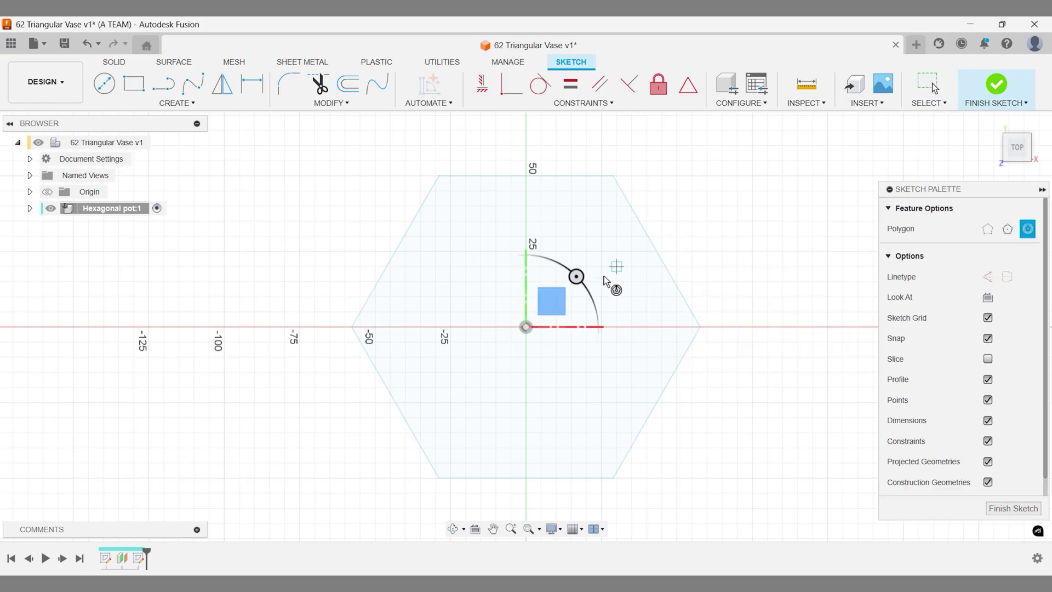
{"action": "left_click", "coordinate": [526, 327]}
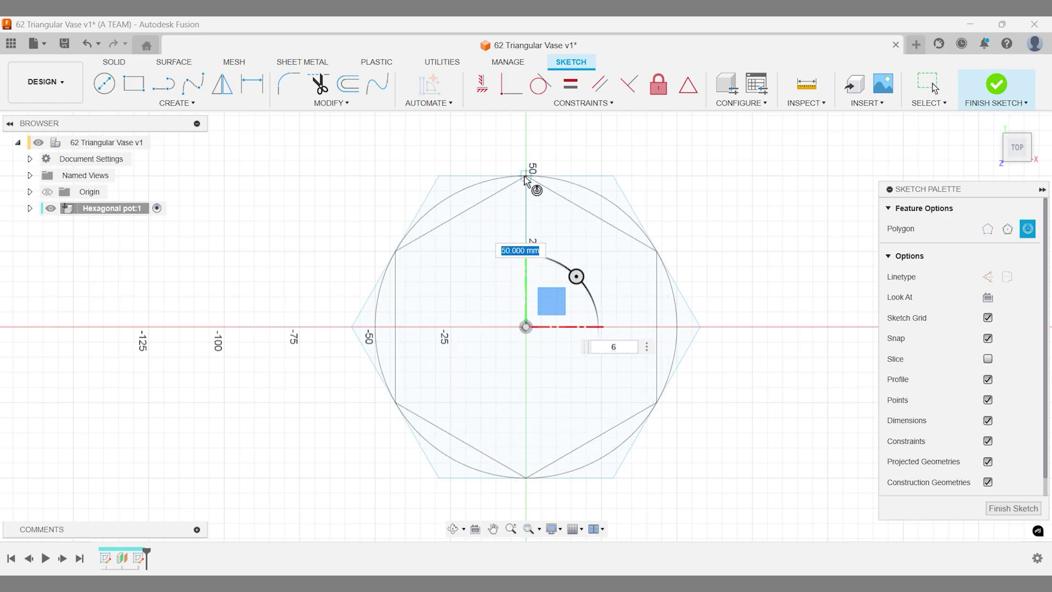
{"action": "left_click", "coordinate": [524, 179]}
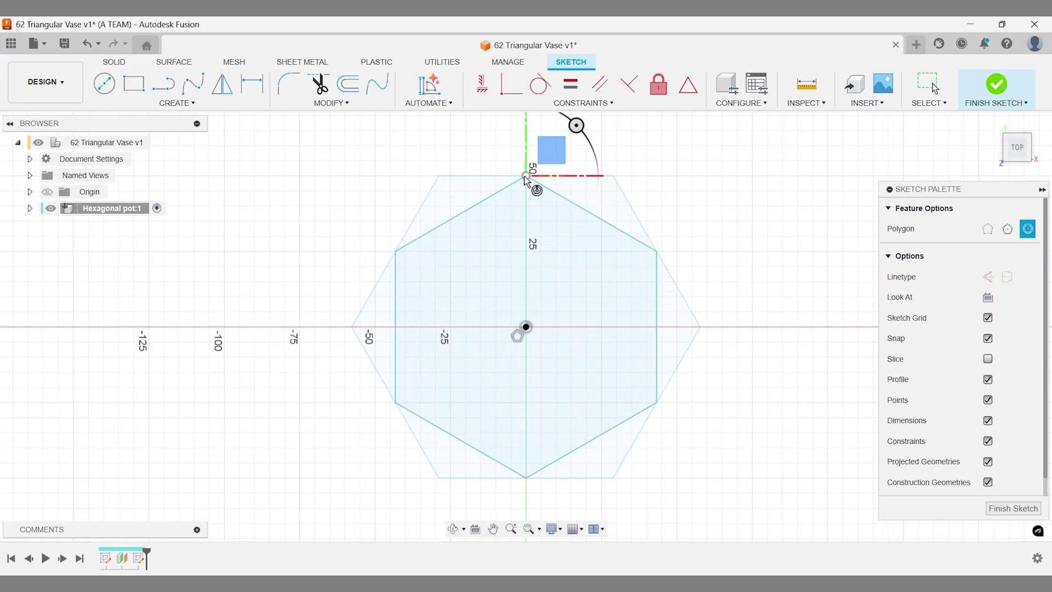
{"action": "type", "text": "s"}
{"action": "type", "text": "fi"}
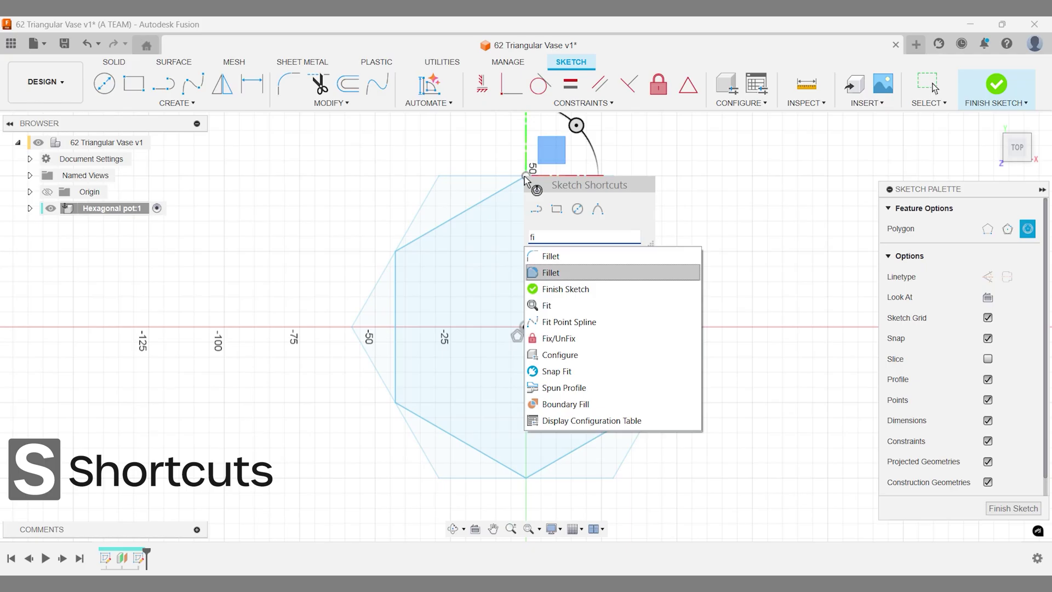
{"action": "key", "text": "Down"}
{"action": "key", "text": "Return"}
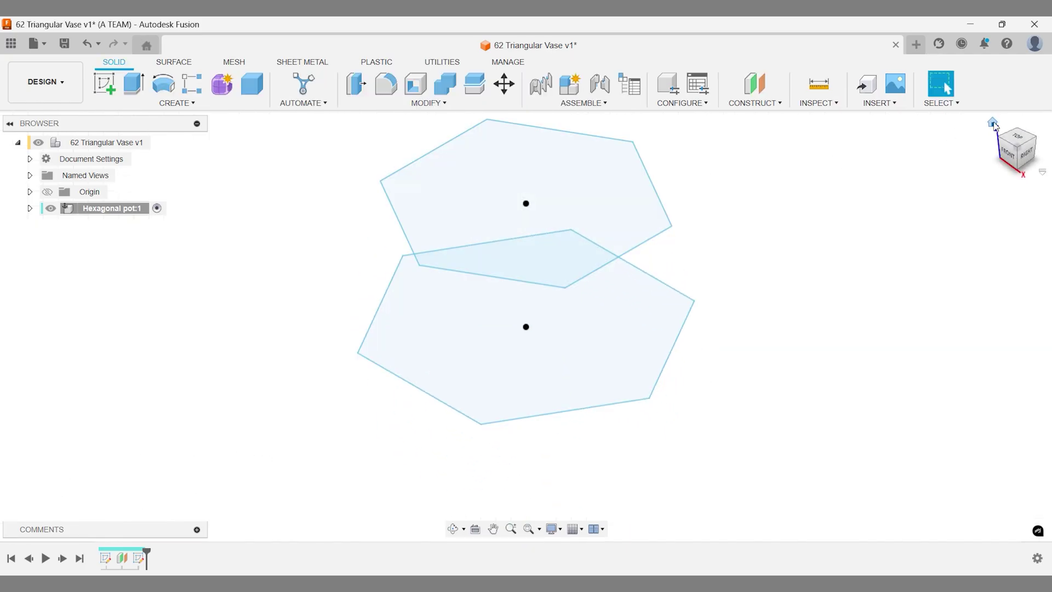
{"action": "left_click", "coordinate": [993, 123]}
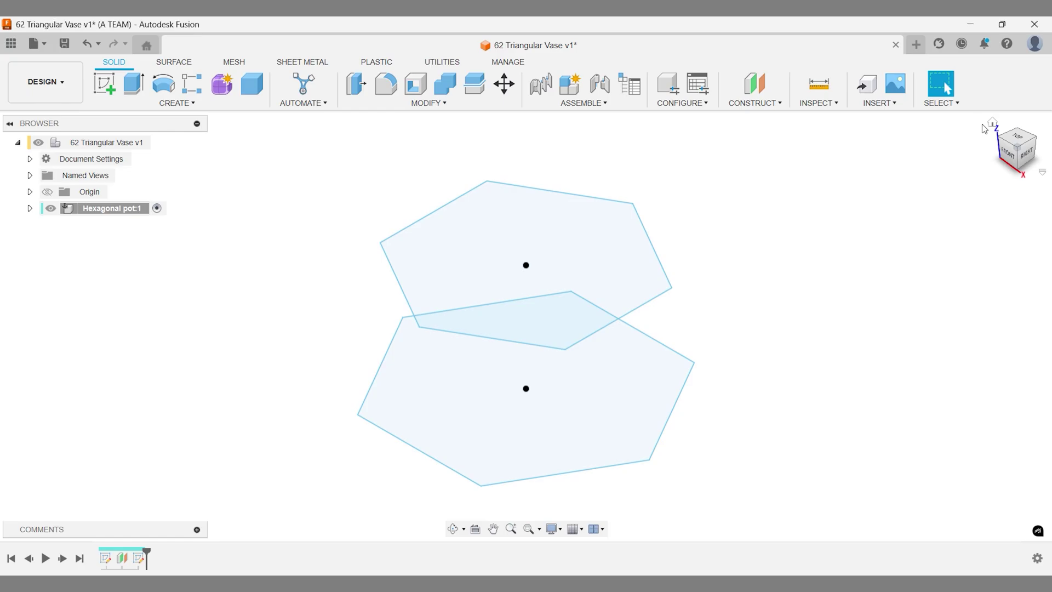
Create a surface loft from the front edge of the lower hexagon to the nearest corner point of the upper hexagon.
{"action": "type", "text": "sloft"}
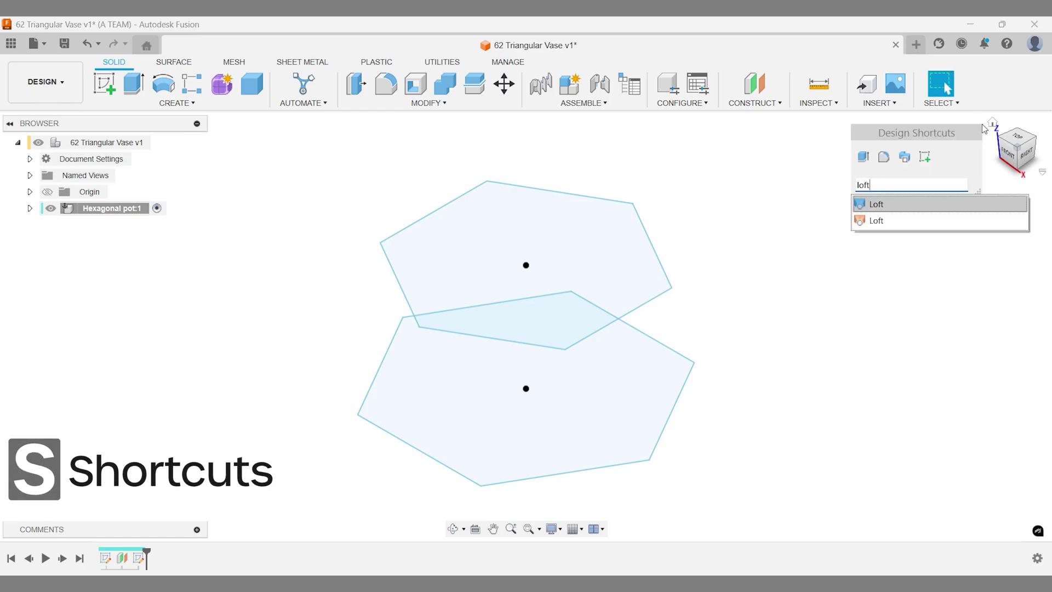
{"action": "key", "text": "Down"}
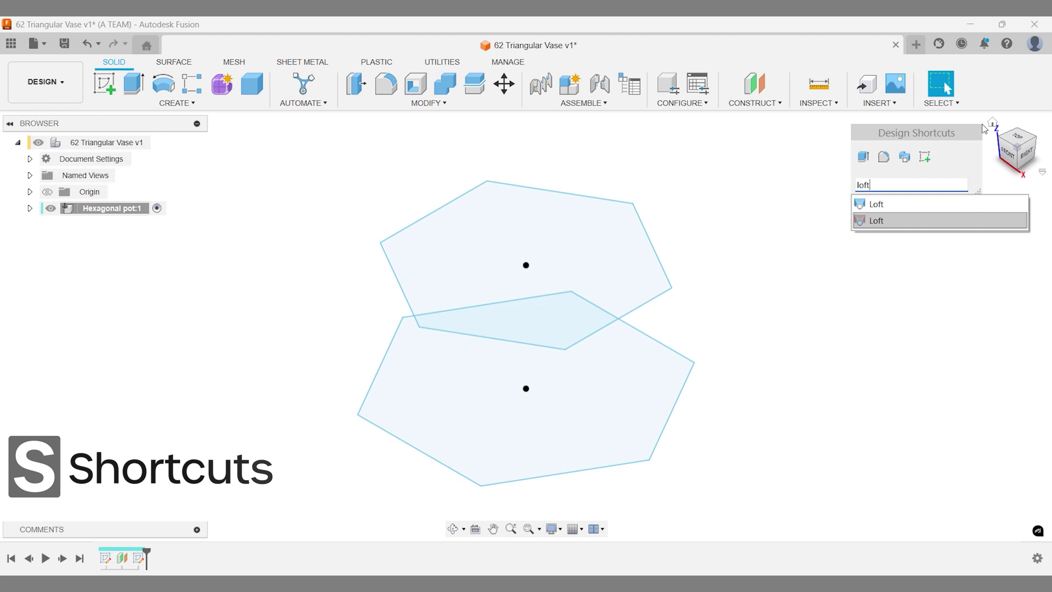
{"action": "key", "text": "Return"}
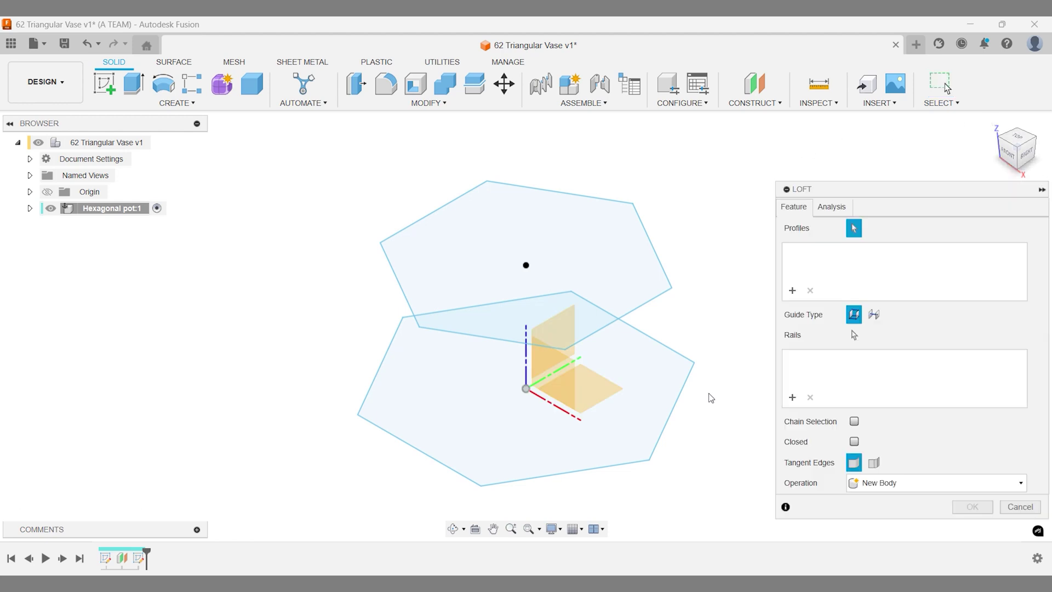
{"action": "left_click", "coordinate": [624, 467]}
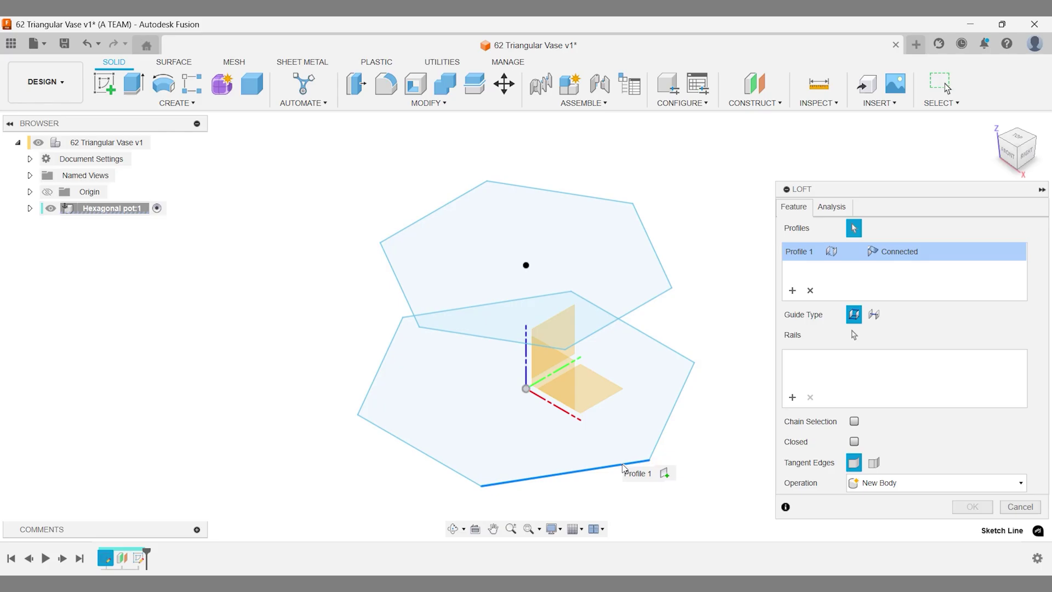
{"action": "left_click", "coordinate": [564, 350]}
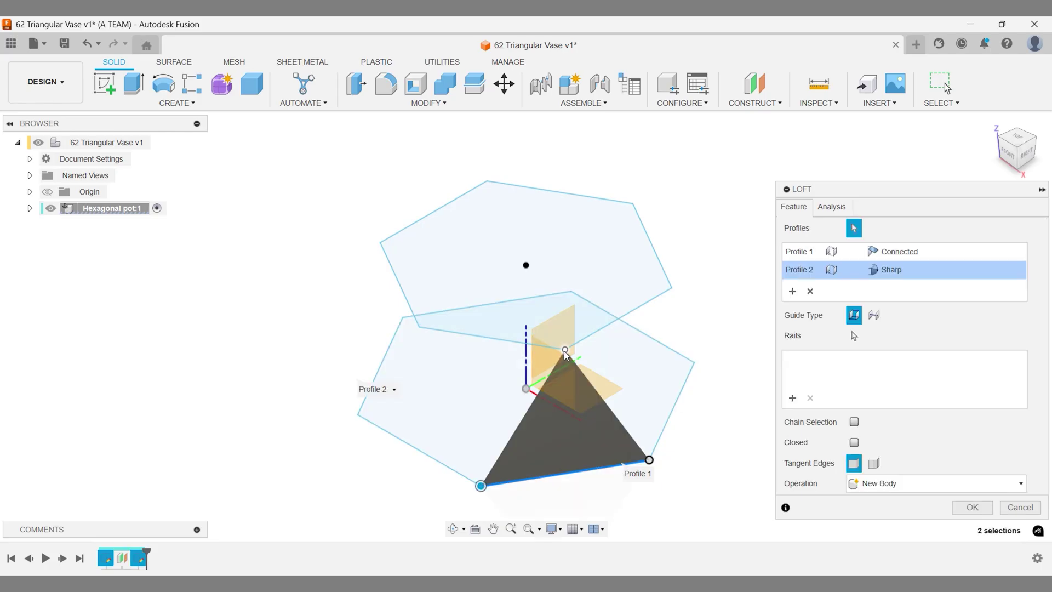
{"action": "key", "text": "Return"}
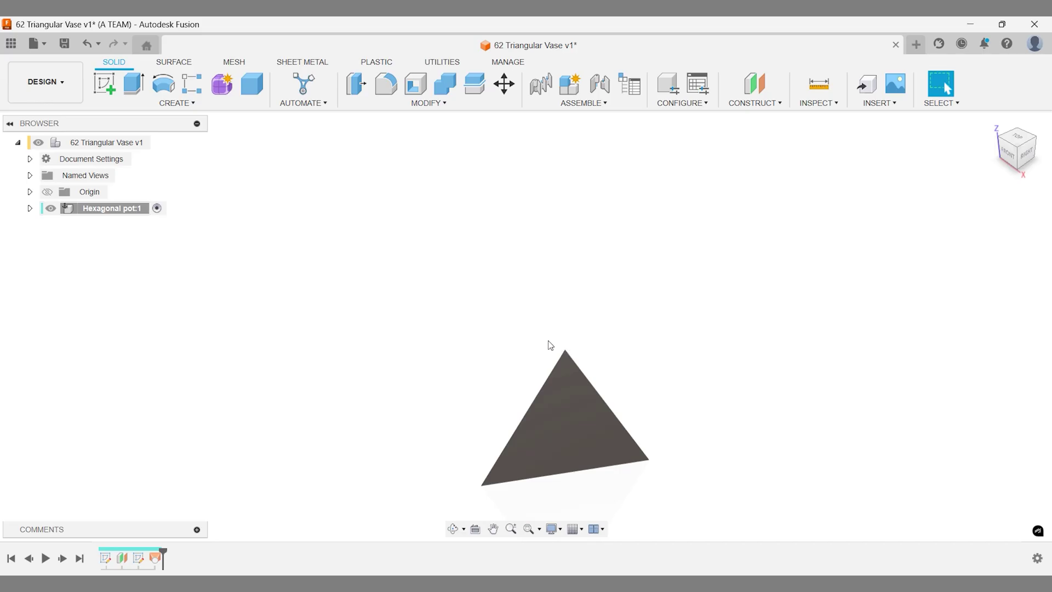
Make both hexagon sketches, Sketch1 and Sketch2, of the Hexagonal pot component visible again.
{"action": "left_click", "coordinate": [30, 209]}
{"action": "left_click", "coordinate": [42, 258]}
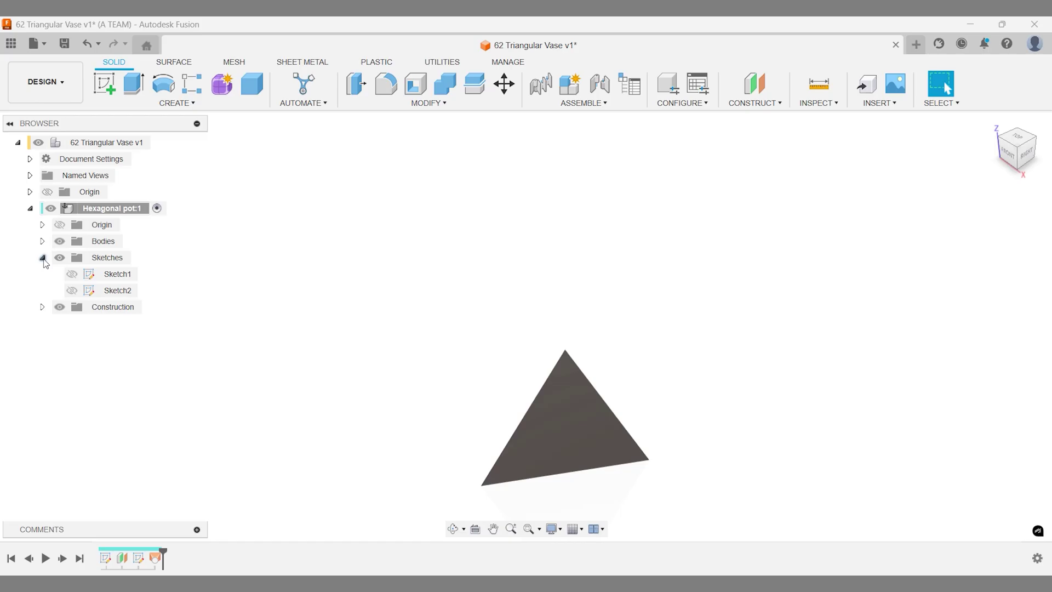
{"action": "left_click", "coordinate": [71, 291]}
{"action": "left_click", "coordinate": [71, 274]}
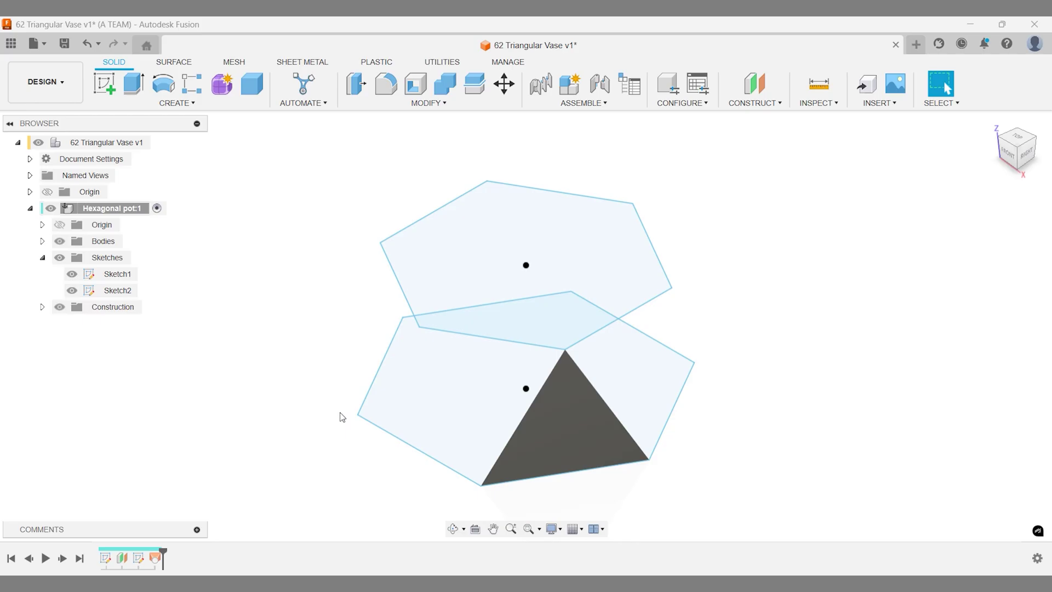
Circular-pattern the upright triangular surface body around the vertical Z axis with full distribution and a quantity of 6.
{"action": "type", "text": "s"}
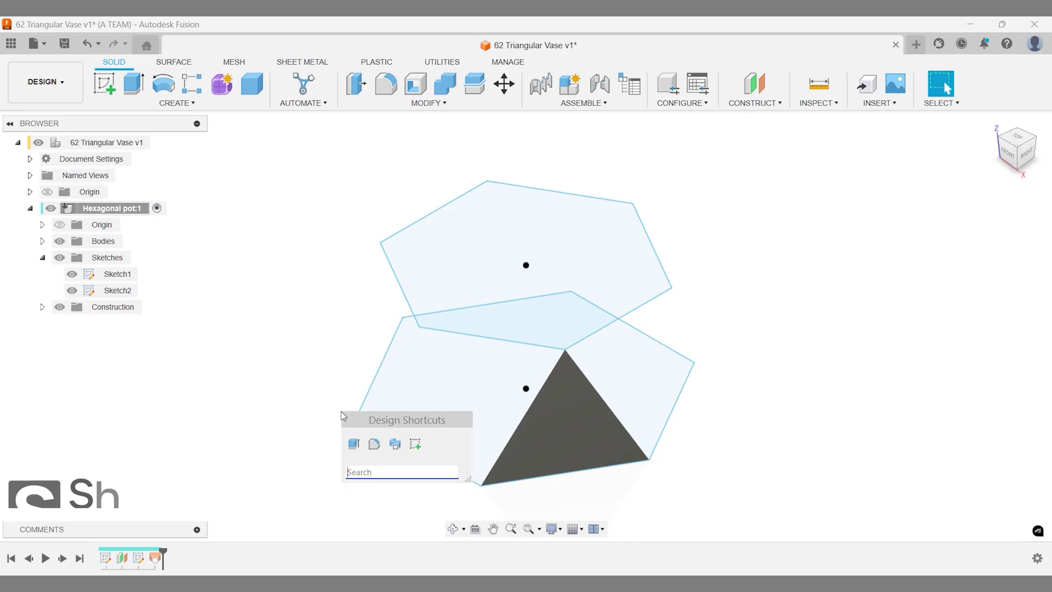
{"action": "type", "text": "patt"}
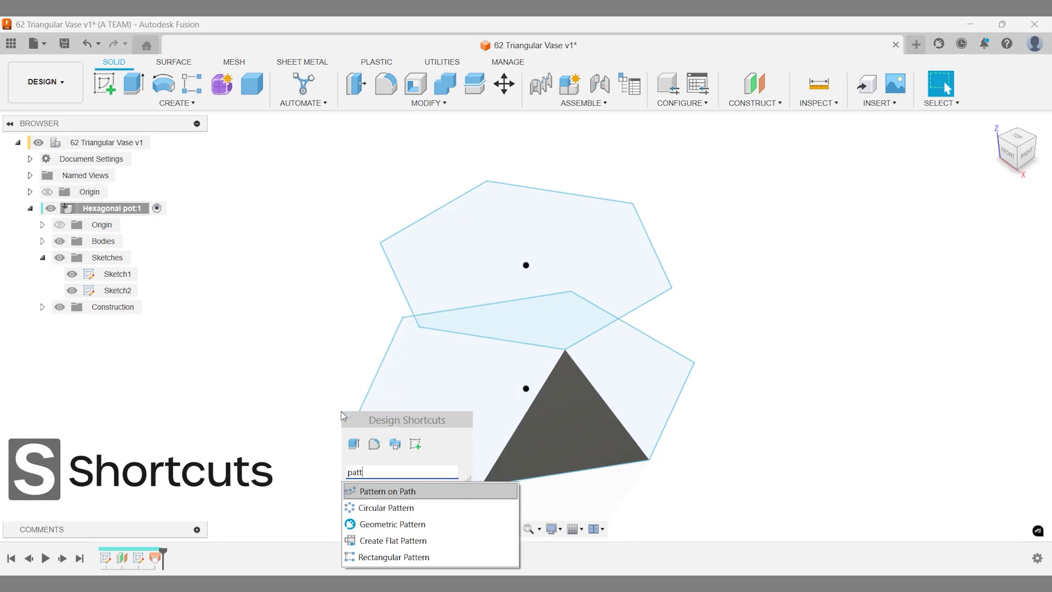
{"action": "key", "text": "Down"}
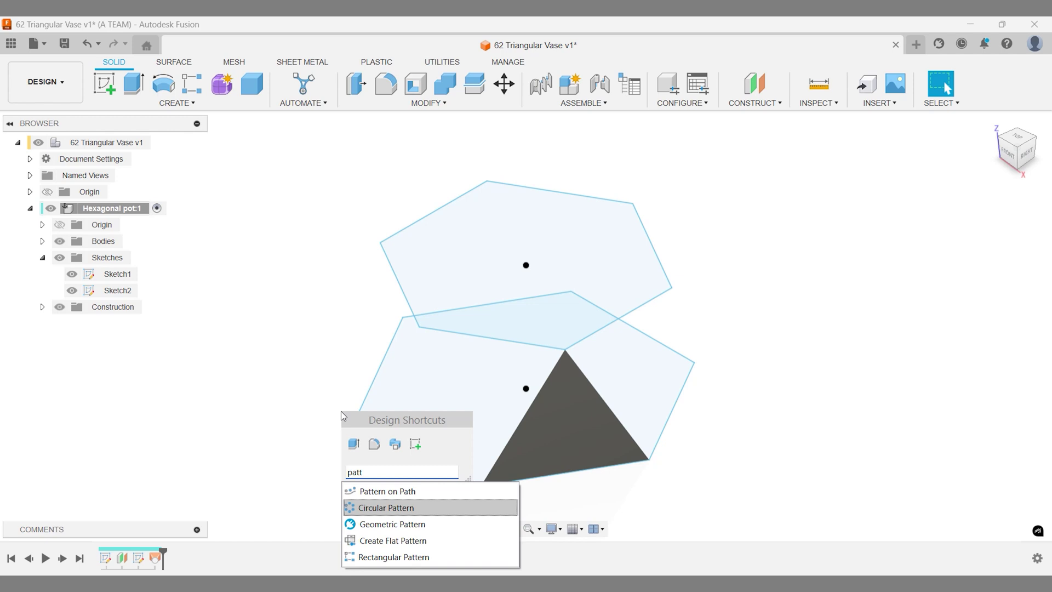
{"action": "key", "text": "Return"}
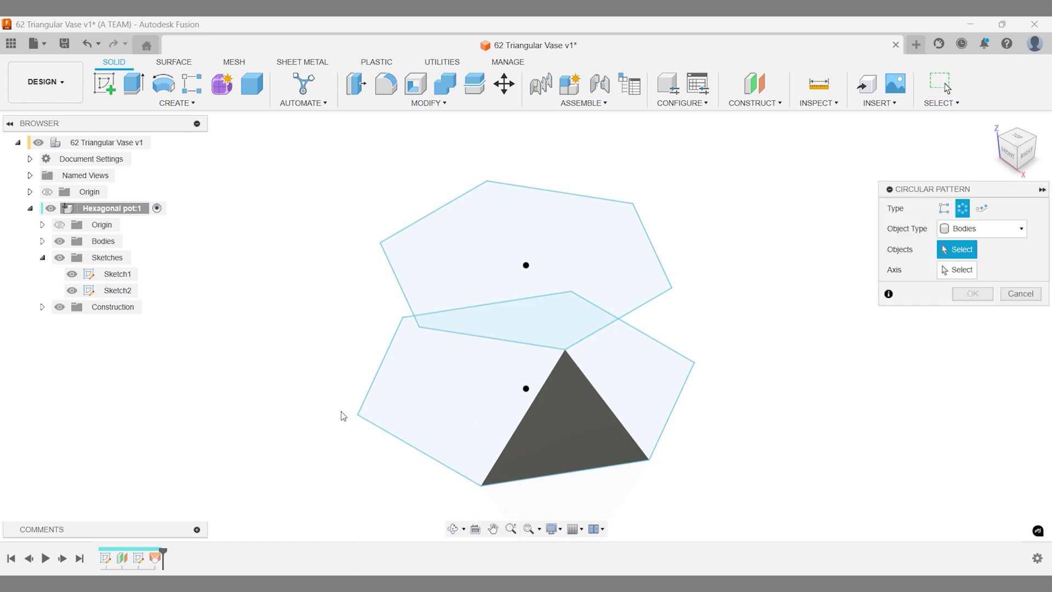
{"action": "left_click", "coordinate": [572, 443]}
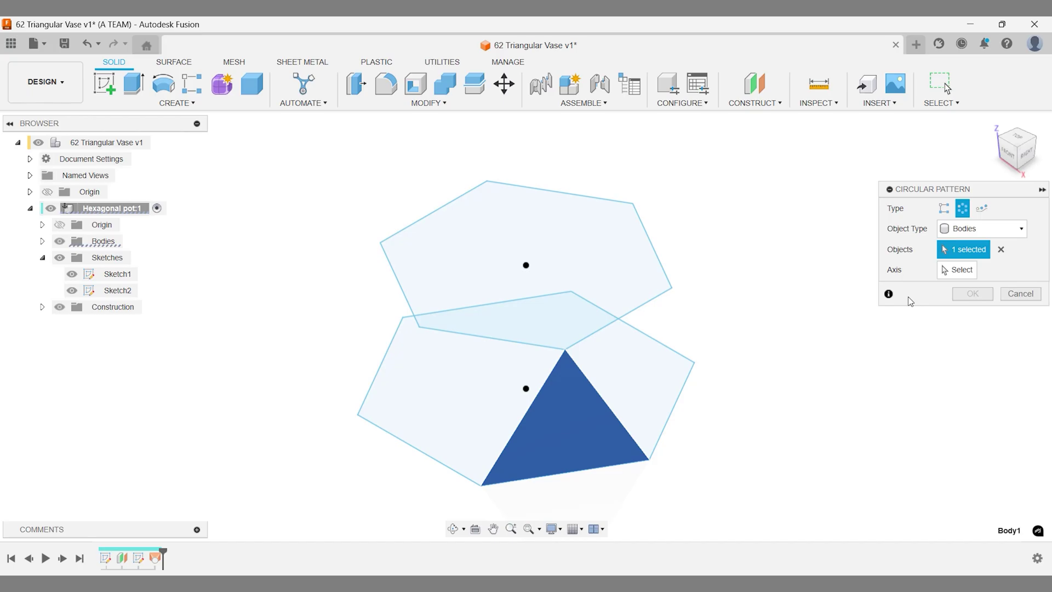
{"action": "left_click", "coordinate": [963, 268]}
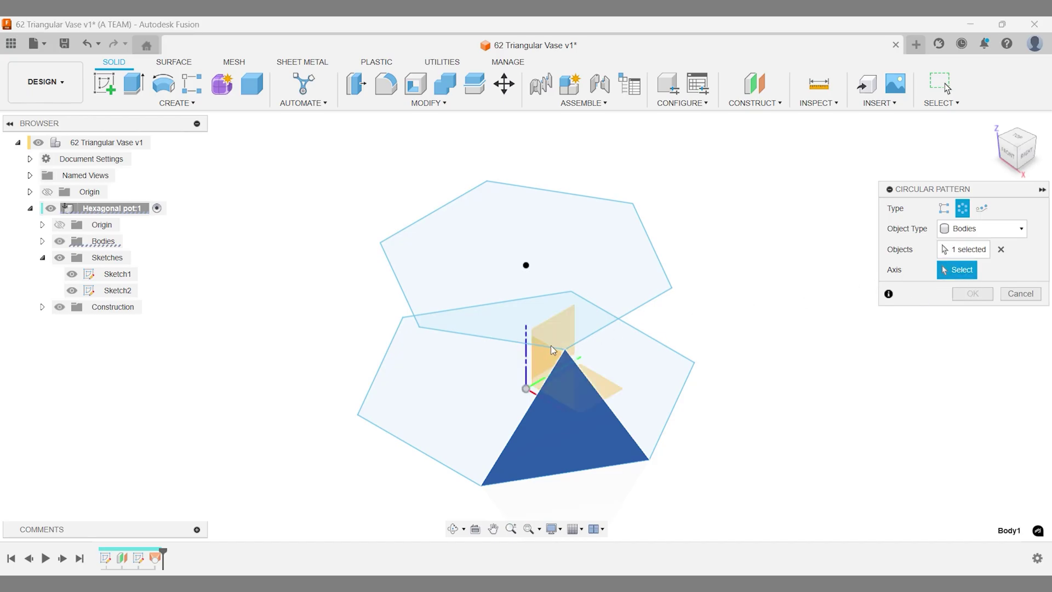
{"action": "left_click", "coordinate": [527, 359]}
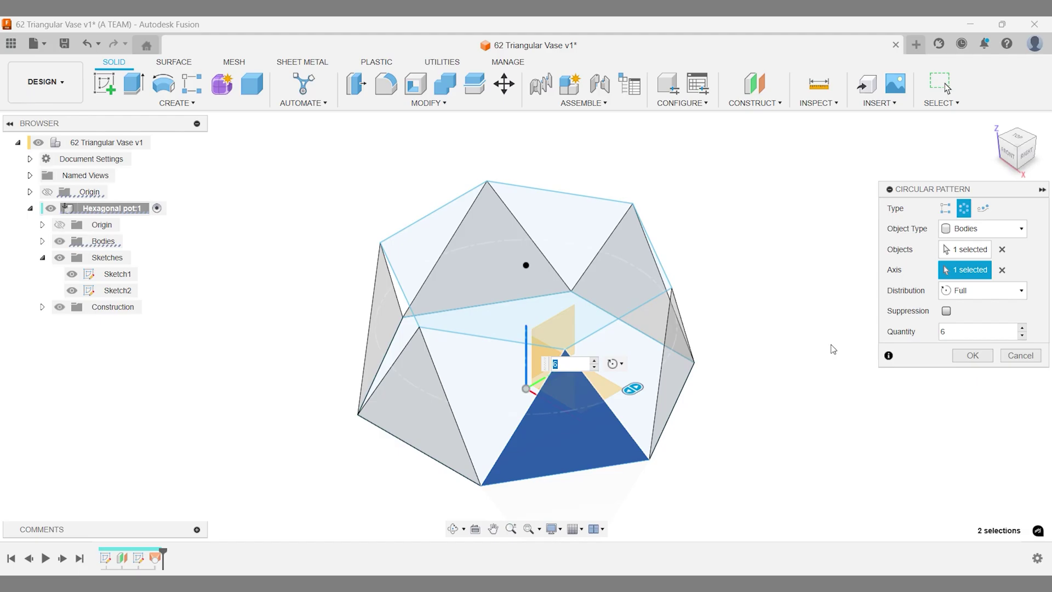
{"action": "left_click", "coordinate": [959, 356]}
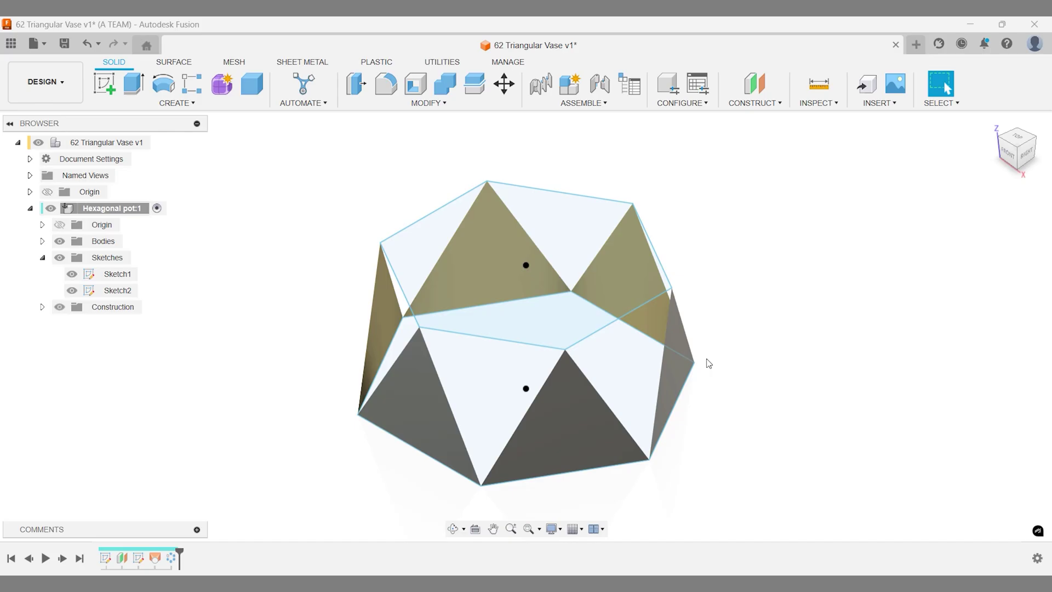
Create a surface loft from the upper hexagon's front-right edge down to the lower hexagon corner between two triangular faces.
{"action": "type", "text": "s"}
{"action": "type", "text": "loft"}
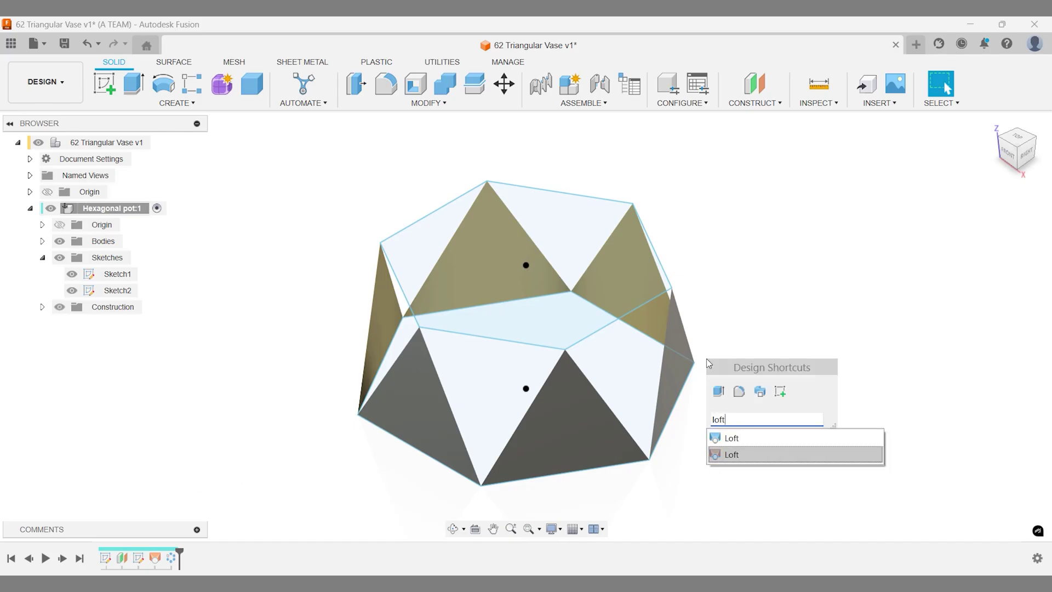
{"action": "key", "text": "Return"}
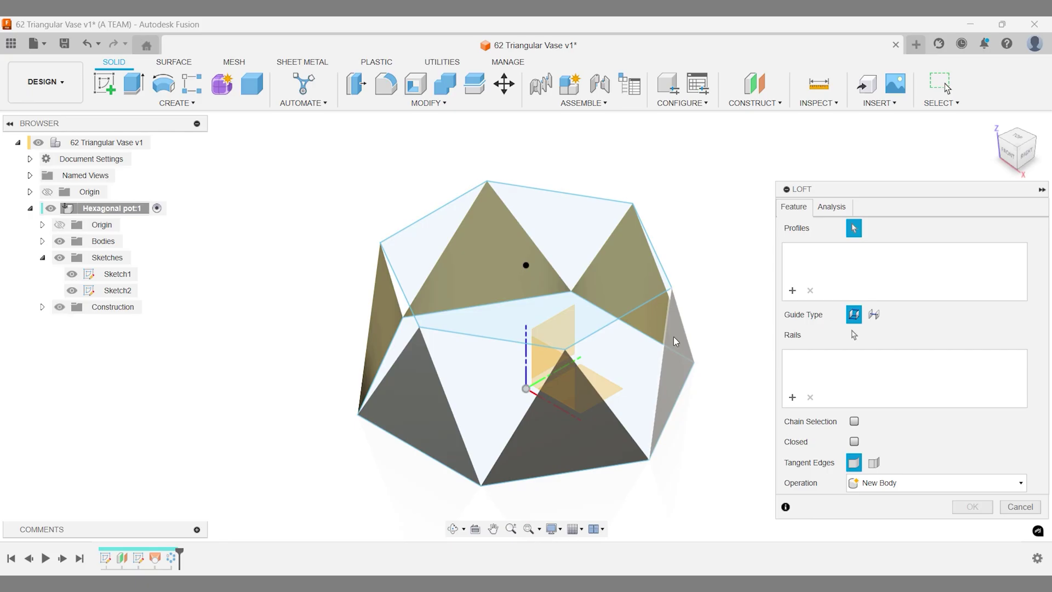
{"action": "left_click", "coordinate": [639, 306]}
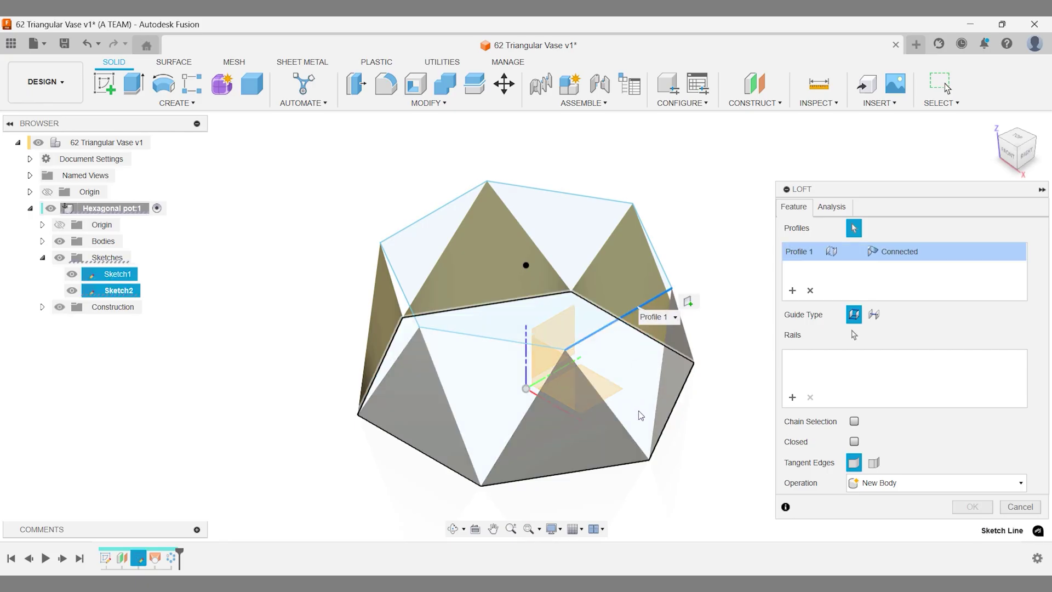
{"action": "left_click", "coordinate": [650, 460]}
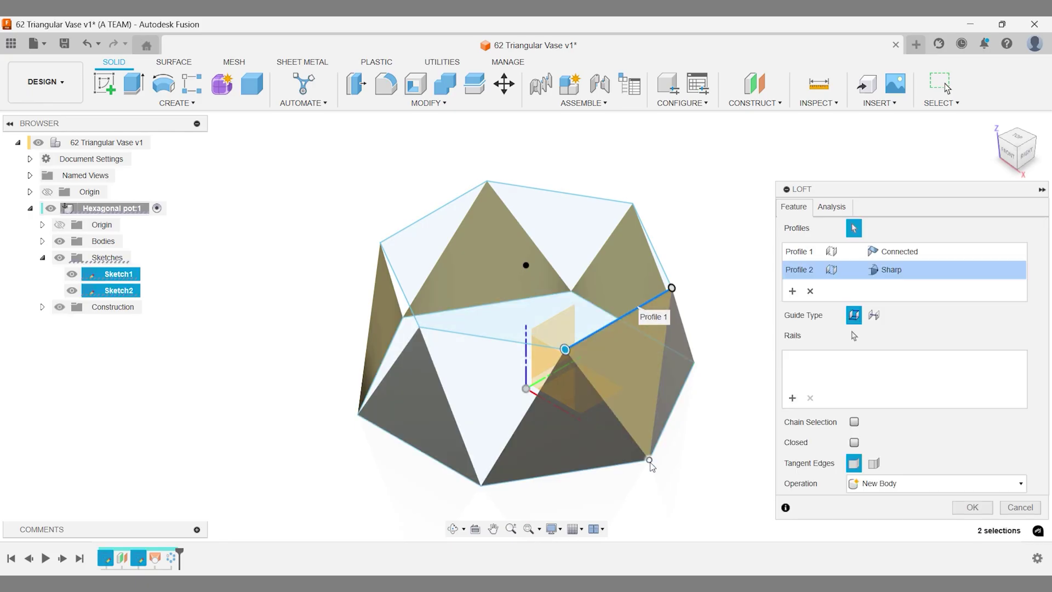
{"action": "key", "text": "Return"}
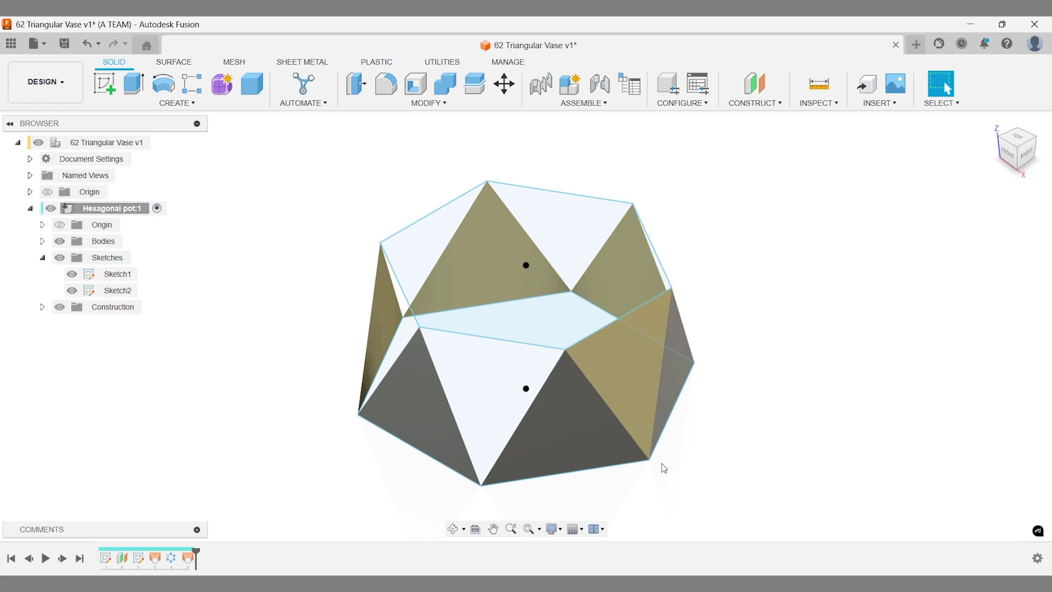
Circular-pattern the inverted triangular surface body around the vertical Z axis with full distribution and a quantity of 6.
{"action": "type", "text": "scir"}
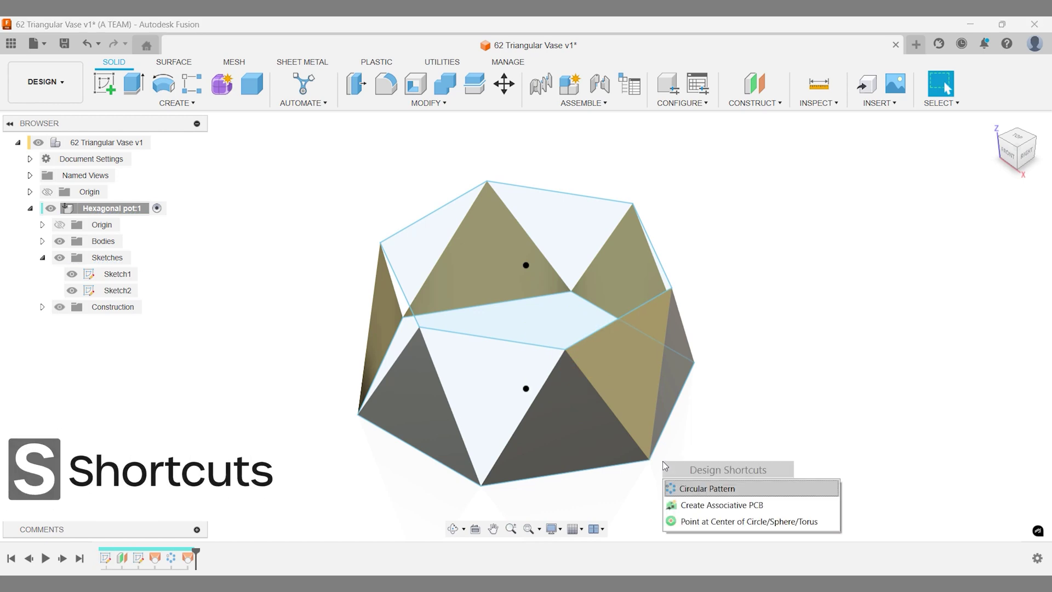
{"action": "key", "text": "Return"}
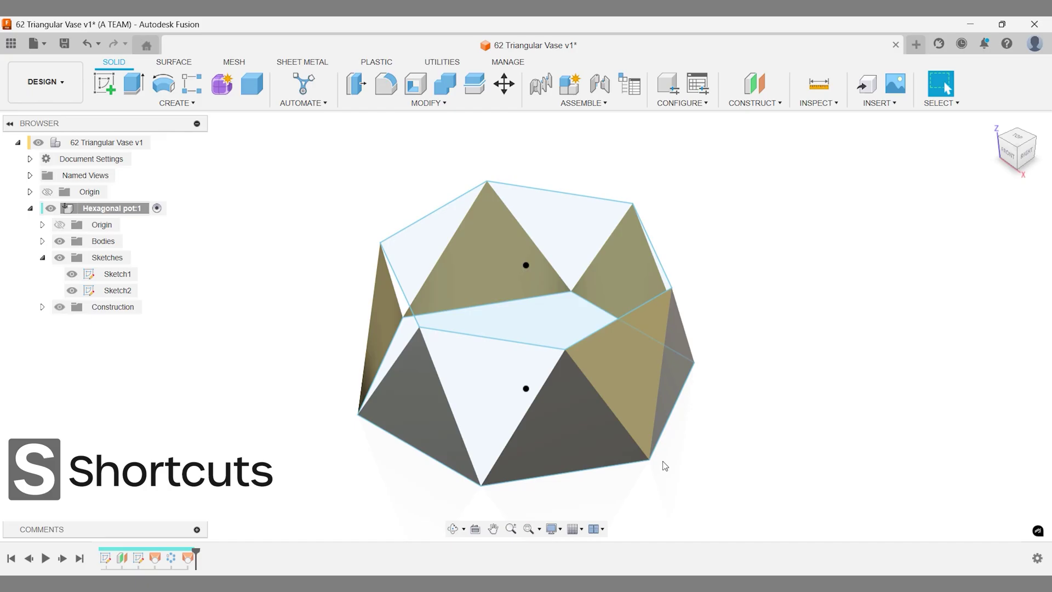
{"action": "left_click", "coordinate": [640, 408]}
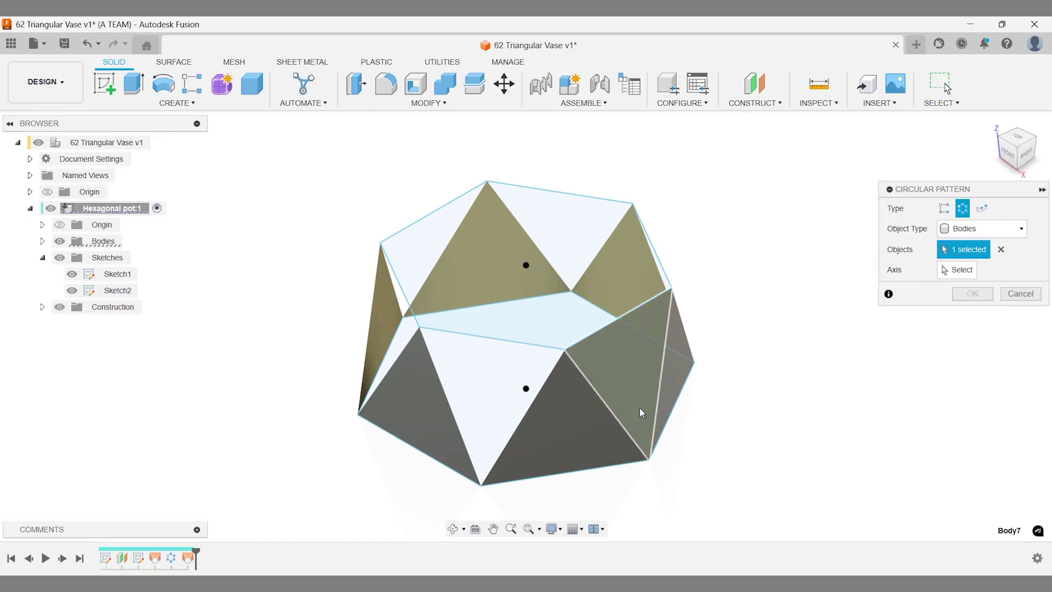
{"action": "left_click", "coordinate": [947, 273]}
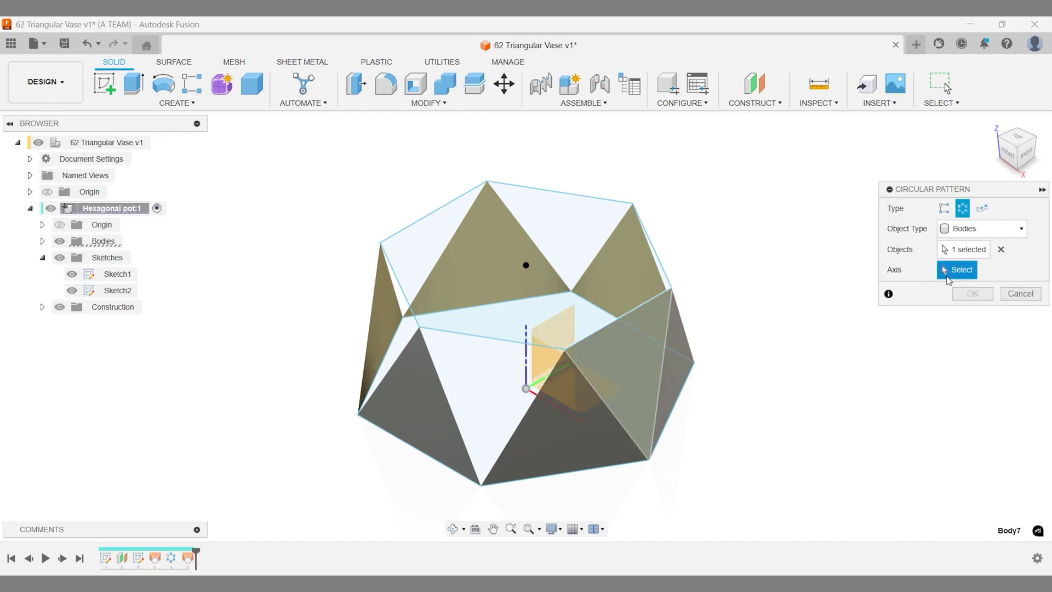
{"action": "left_click", "coordinate": [527, 361]}
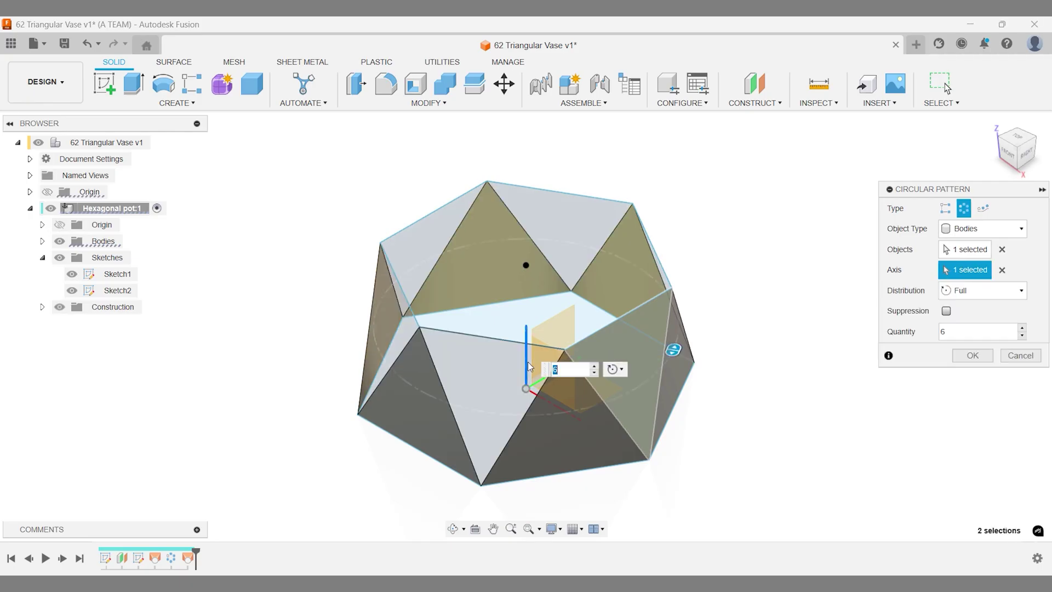
{"action": "left_click", "coordinate": [973, 355]}
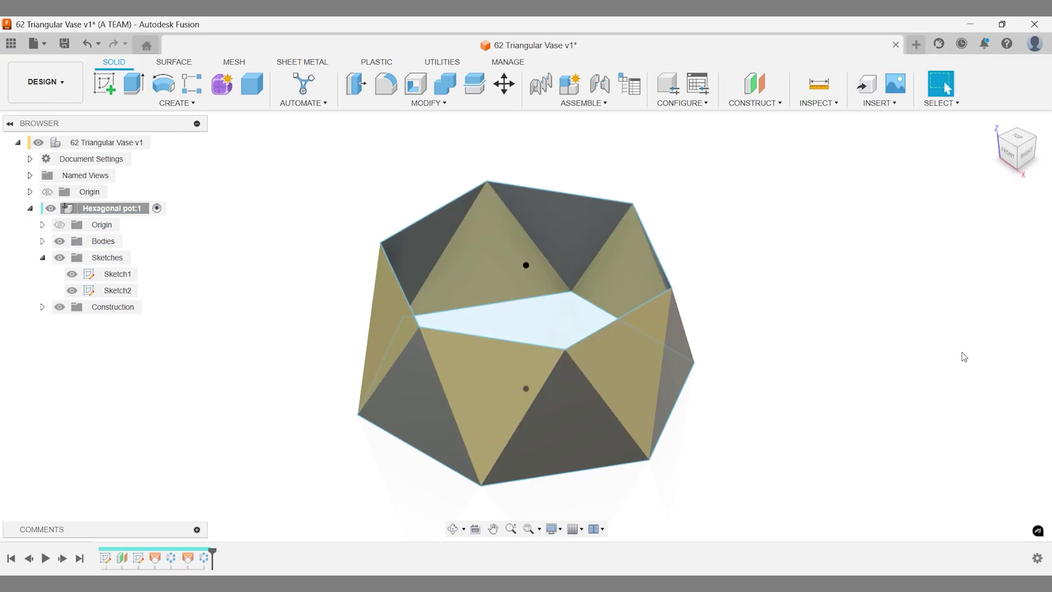
Patch the lower hexagonal opening of the pot with a new surface body, using the Sketch1 profile as the boundary.
{"action": "left_click", "coordinate": [1018, 160]}
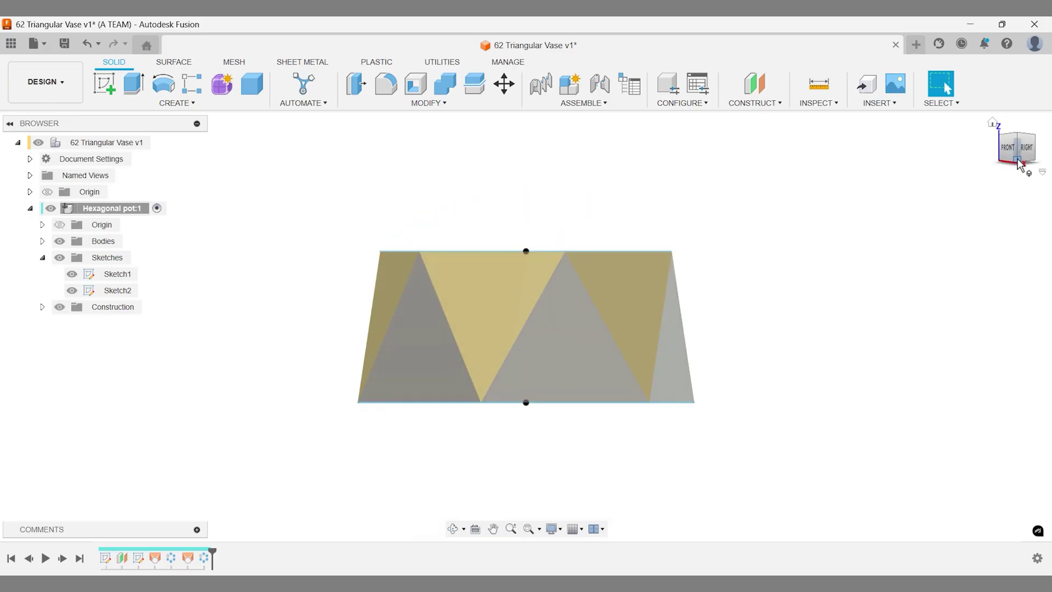
{"action": "left_click", "coordinate": [1018, 159]}
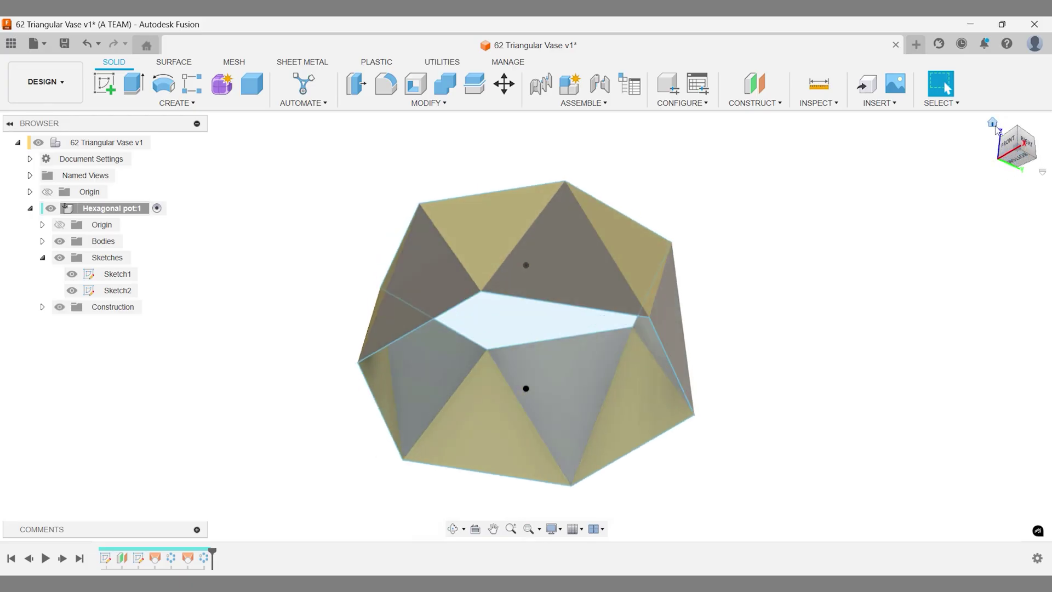
{"action": "left_click", "coordinate": [993, 123]}
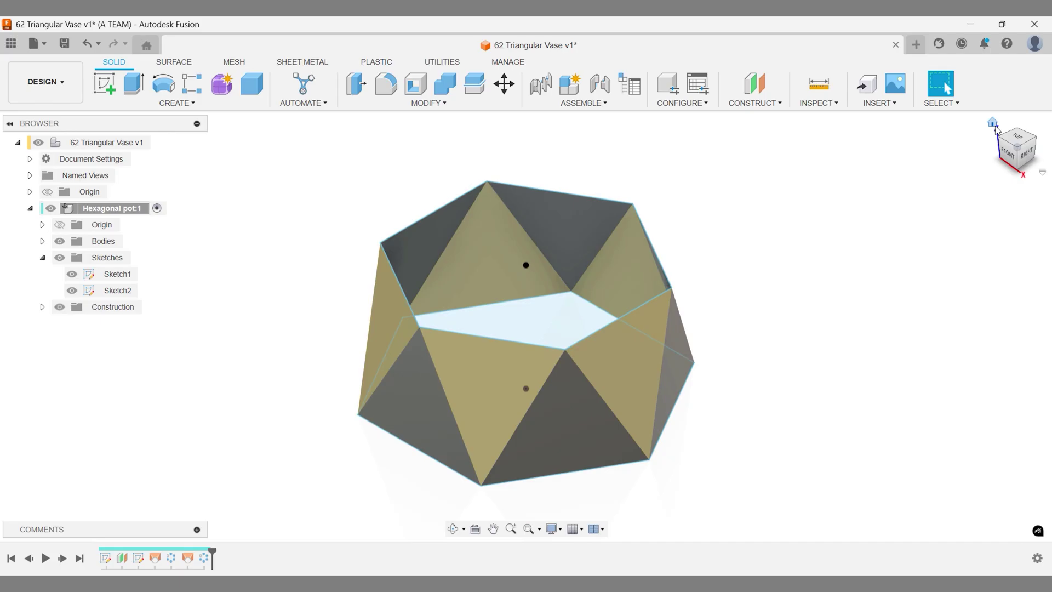
{"action": "left_click", "coordinate": [1021, 173]}
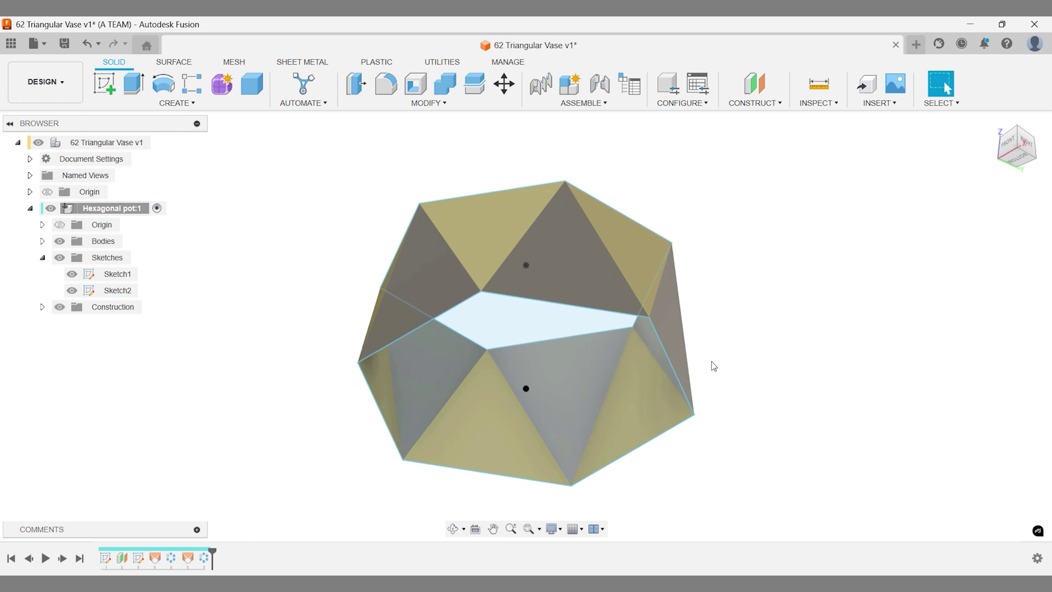
{"action": "type", "text": "spath"}
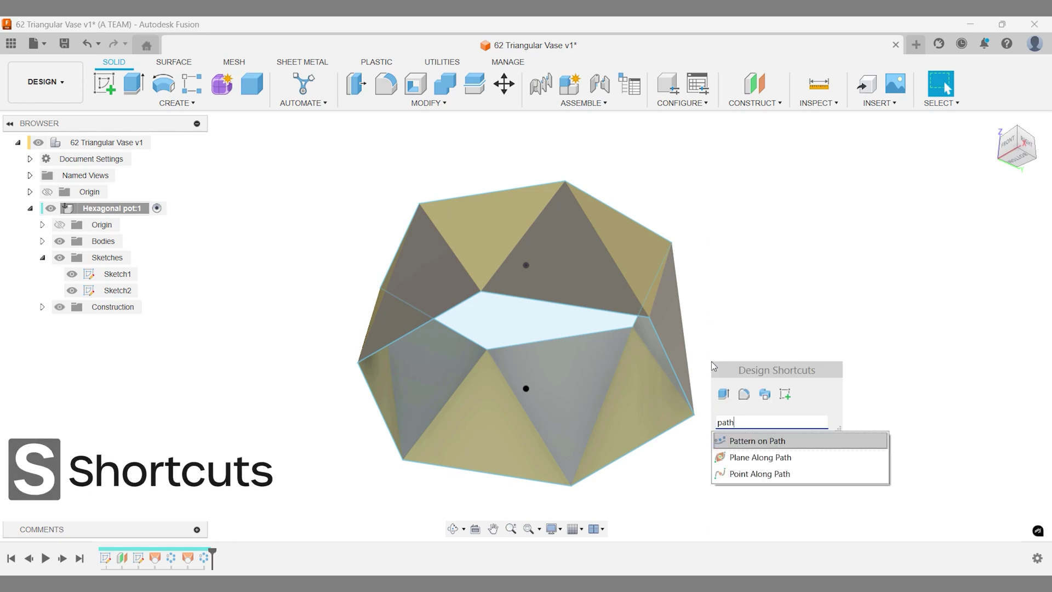
{"action": "key", "text": "BackSpace"}
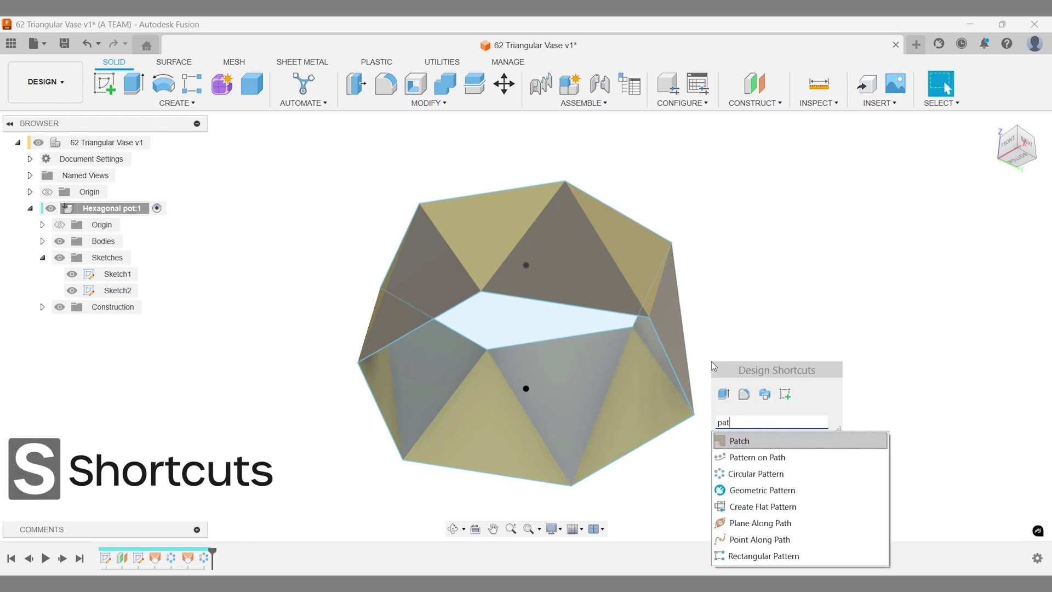
{"action": "key", "text": "Return"}
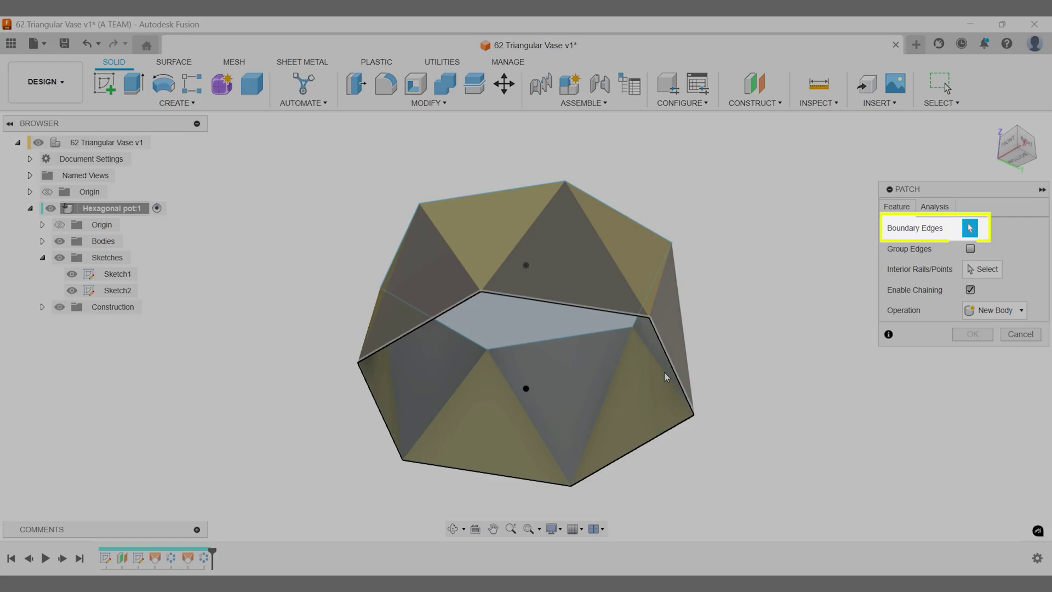
{"action": "left_click", "coordinate": [664, 373]}
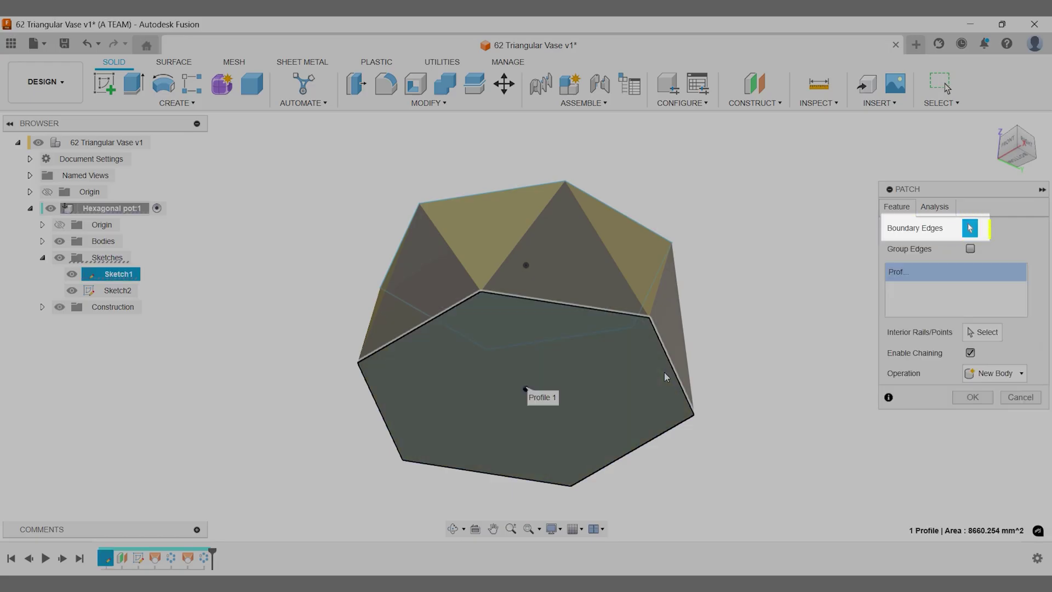
{"action": "key", "text": "Return"}
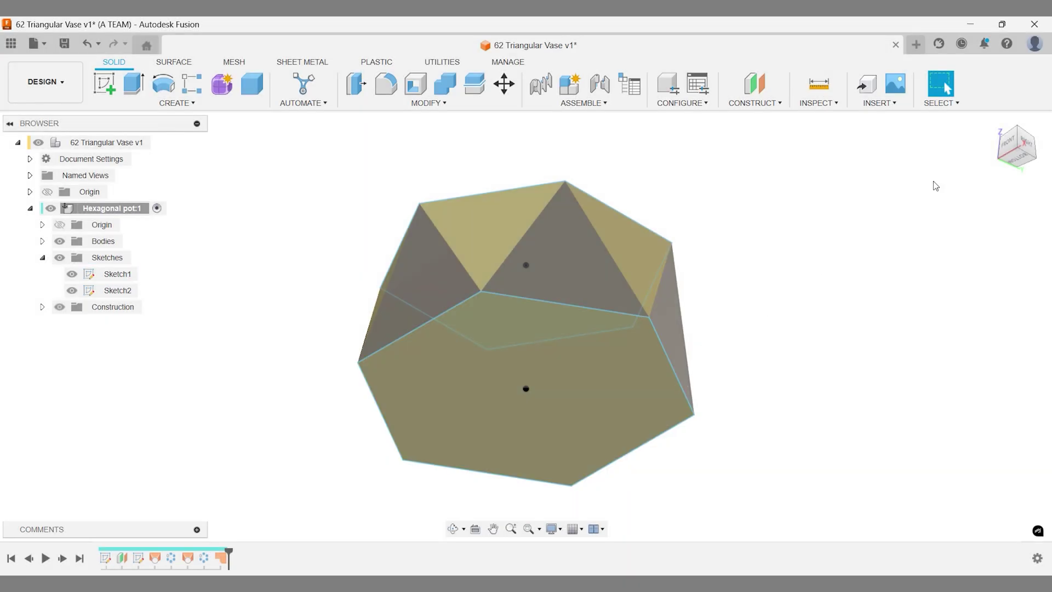
Patch the upper hexagonal opening with a new surface body, using the Sketch2 profile as the boundary.
{"action": "left_click", "coordinate": [988, 123]}
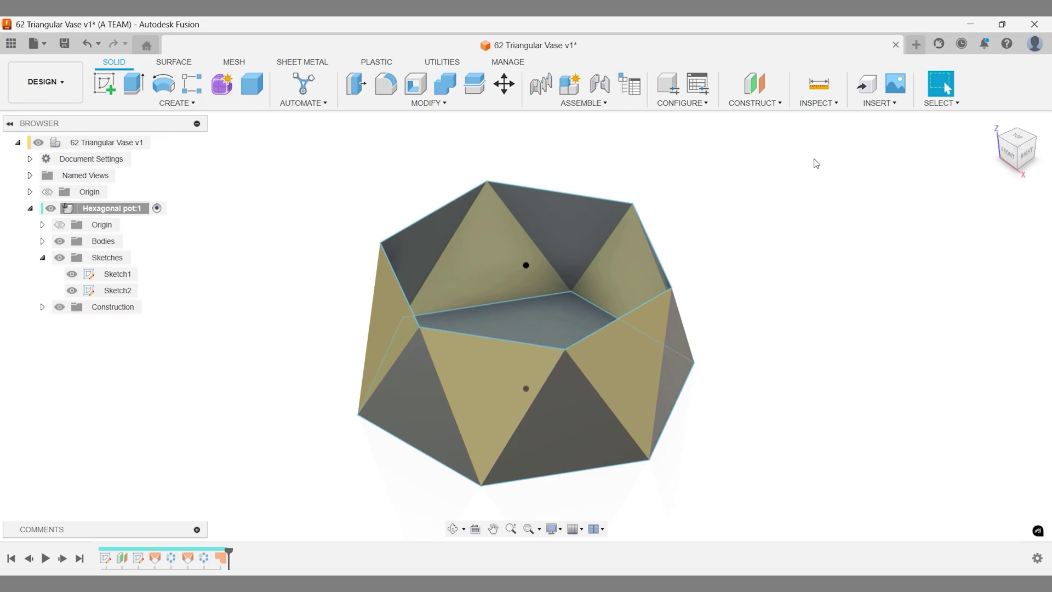
{"action": "right_click", "coordinate": [667, 216]}
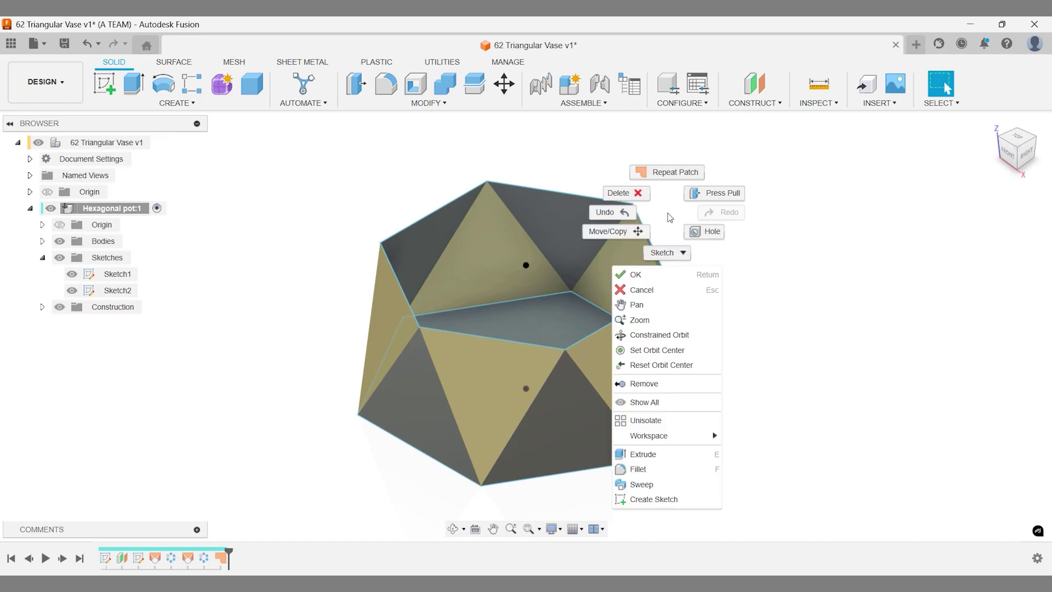
{"action": "left_click", "coordinate": [663, 177]}
{"action": "left_click", "coordinate": [616, 219]}
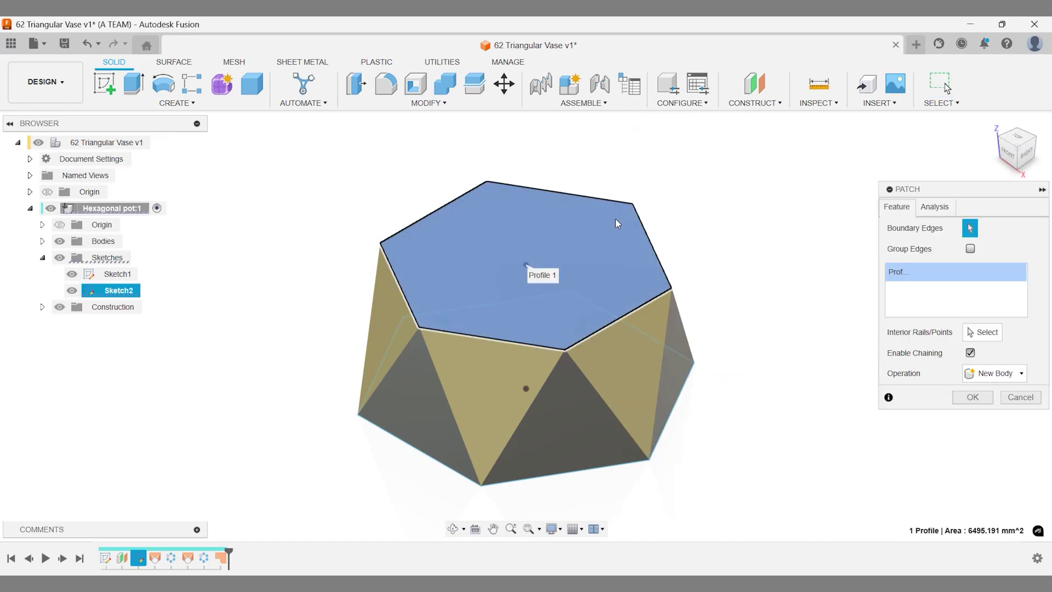
{"action": "key", "text": "Return"}
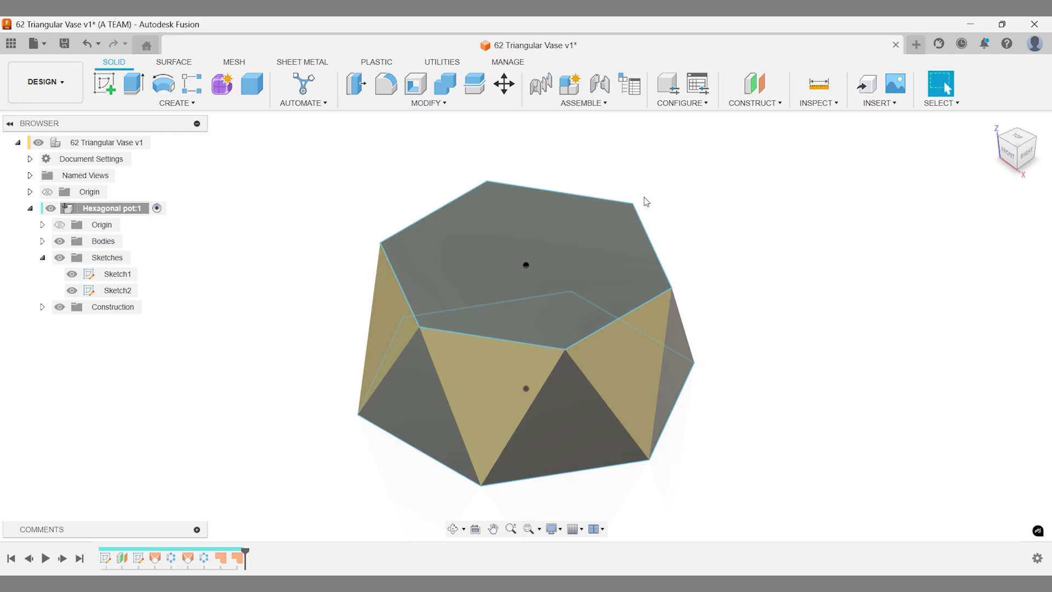
Create a section analysis on the vertical YZ origin plane through the pot's centre at 0 mm distance, then hide the analysis.
{"action": "type", "text": "ssec"}
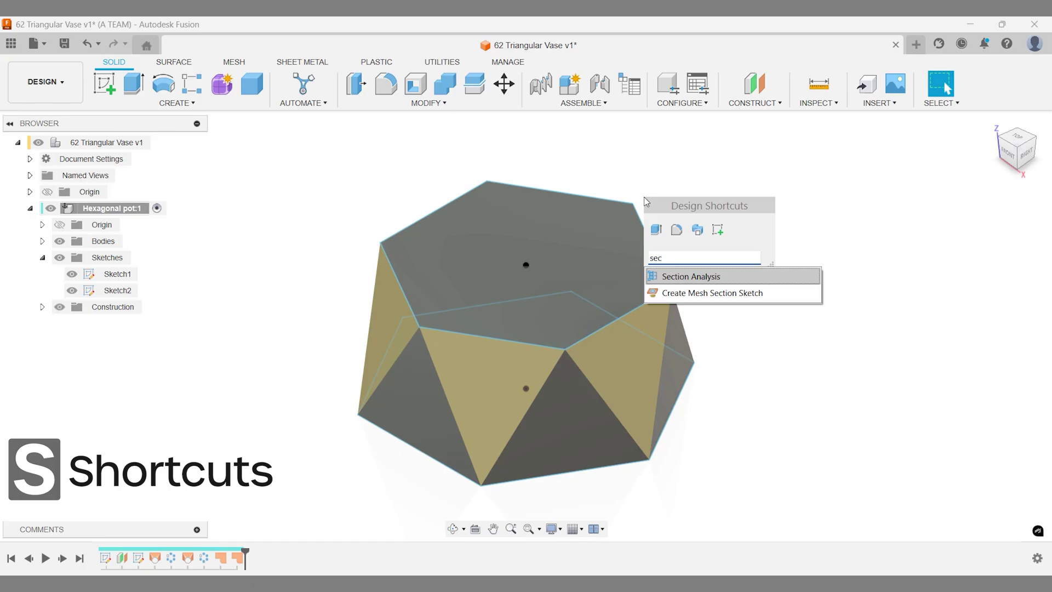
{"action": "key", "text": "Return"}
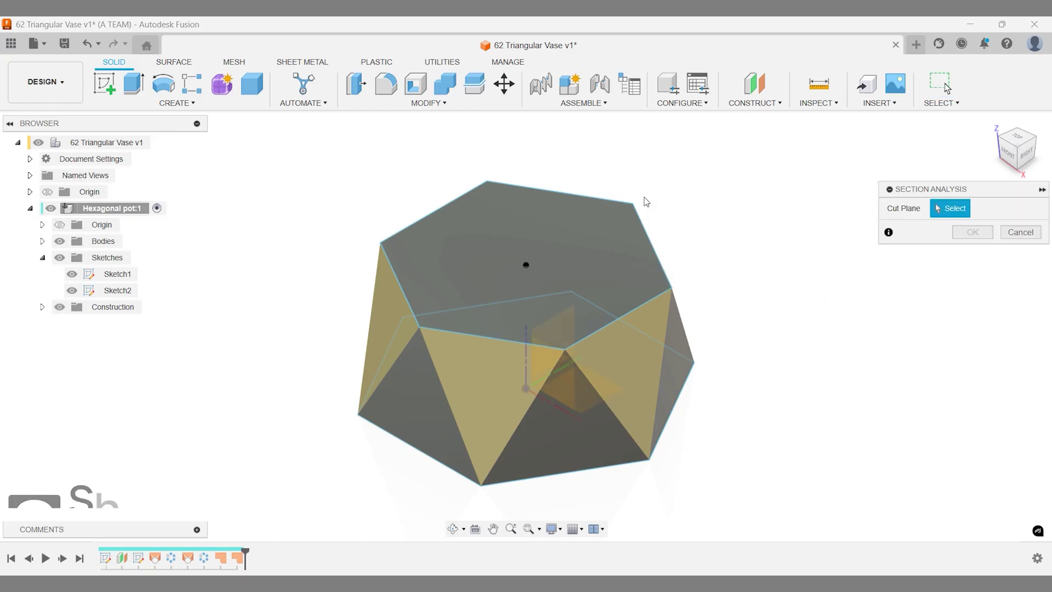
{"action": "left_click", "coordinate": [563, 328]}
{"action": "left_click", "coordinate": [575, 375]}
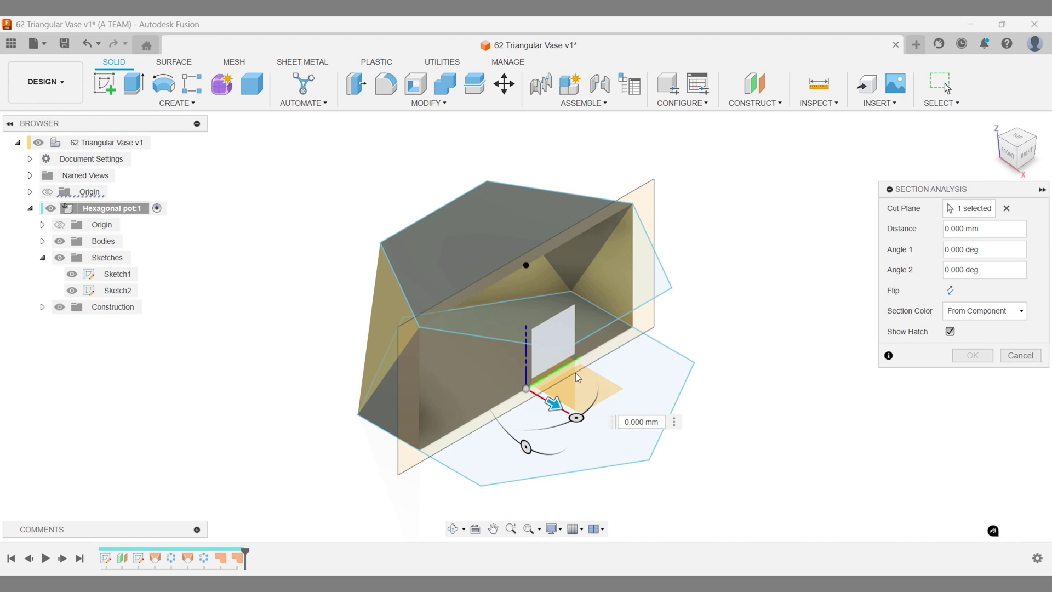
{"action": "key", "text": "Return"}
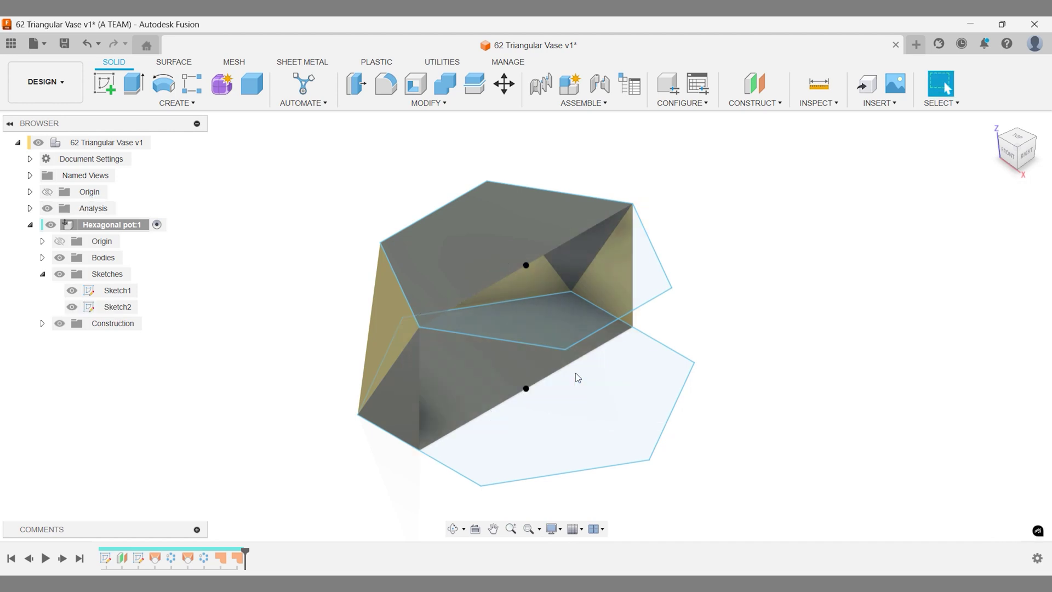
{"action": "left_click", "coordinate": [641, 321]}
{"action": "left_click", "coordinate": [48, 208]}
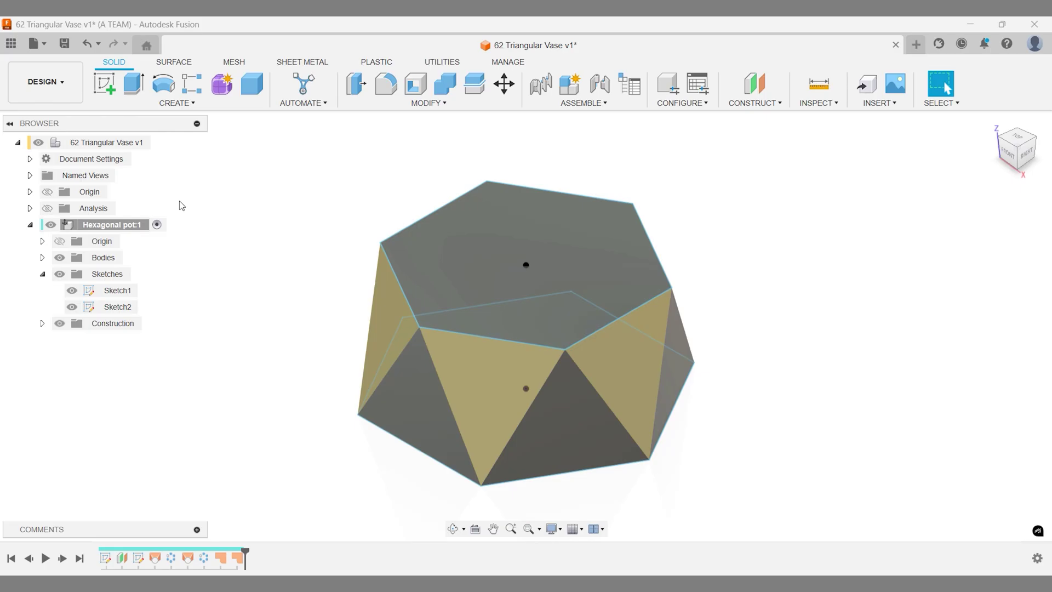
Stitch all the pot's surface bodies into a new body with 0.1 mm tolerance and check its interior by briefly showing the section analysis.
{"action": "type", "text": "s"}
{"action": "type", "text": "st"}
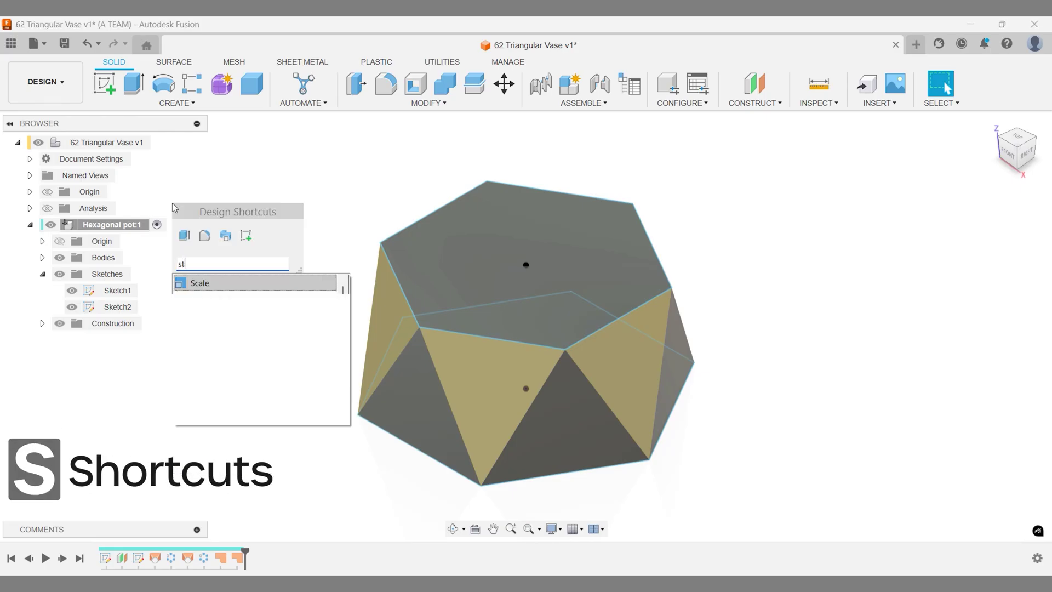
{"action": "type", "text": "i"}
{"action": "key", "text": "Return"}
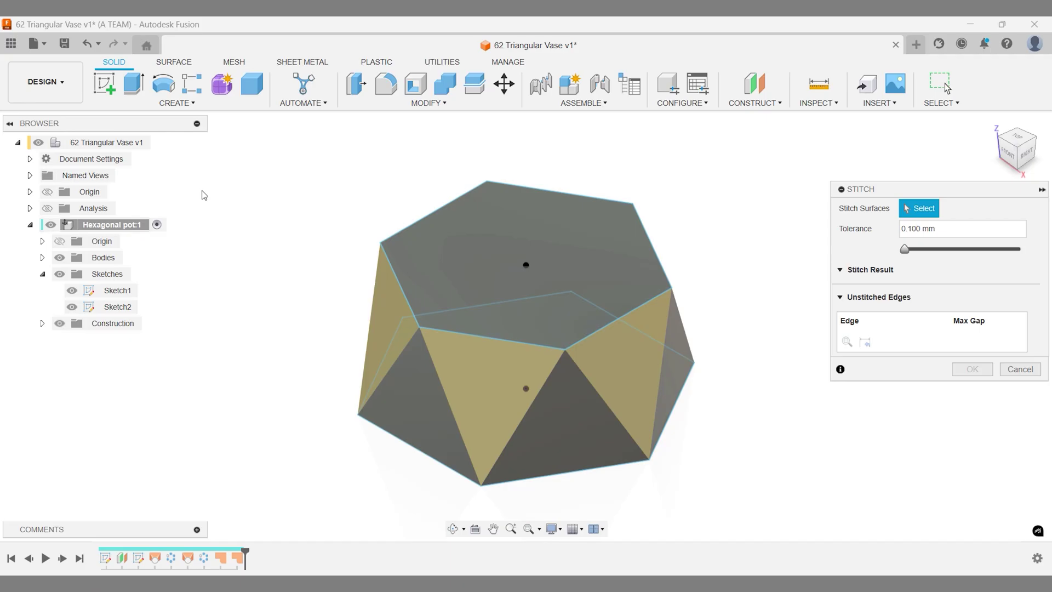
{"action": "left_click_drag", "start_coordinate": [246, 158], "coordinate": [749, 510]}
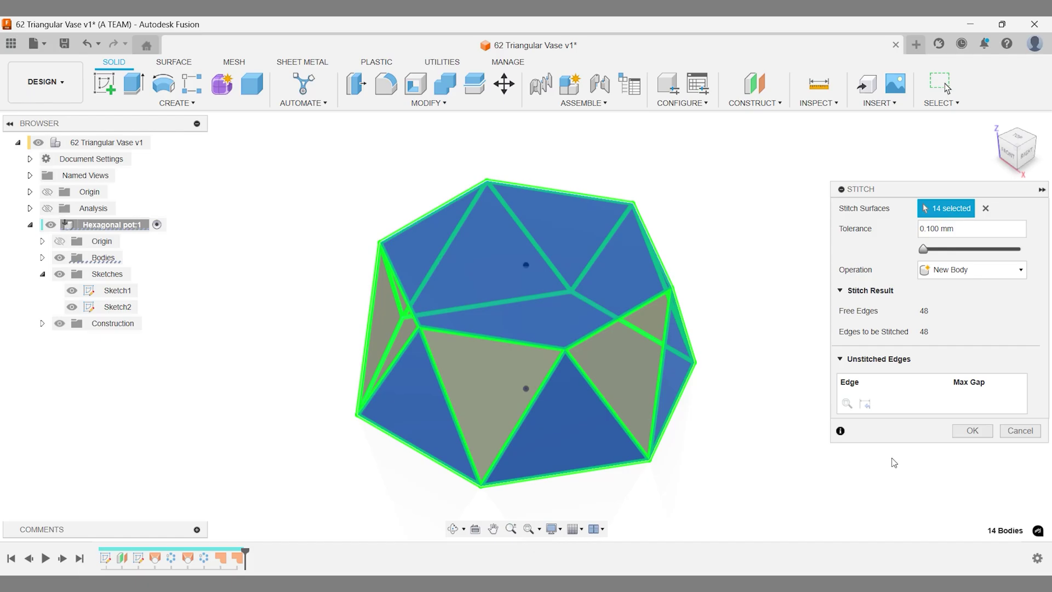
{"action": "left_click", "coordinate": [972, 430]}
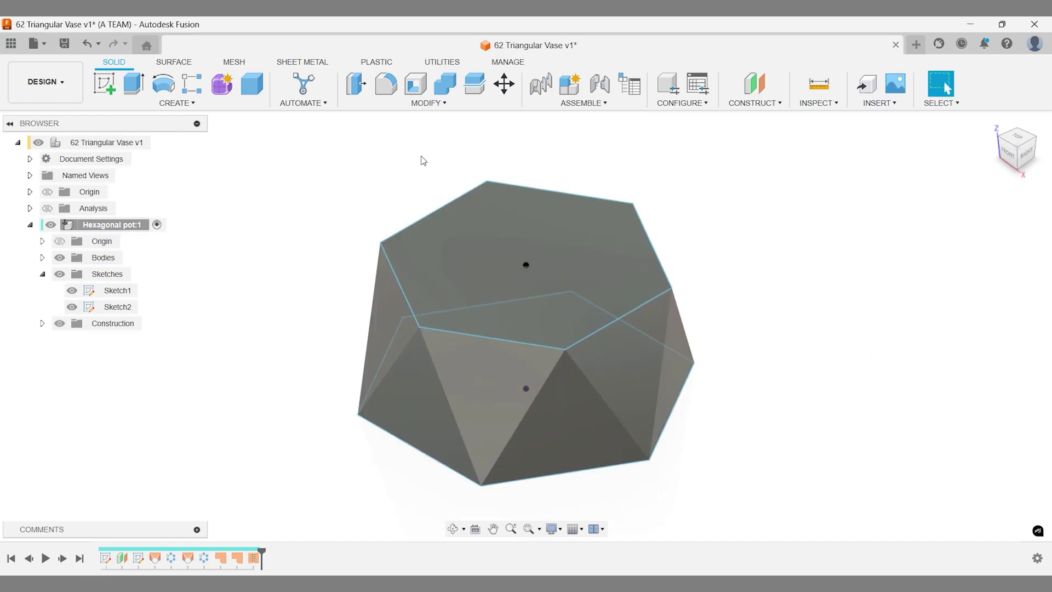
{"action": "left_click", "coordinate": [47, 209]}
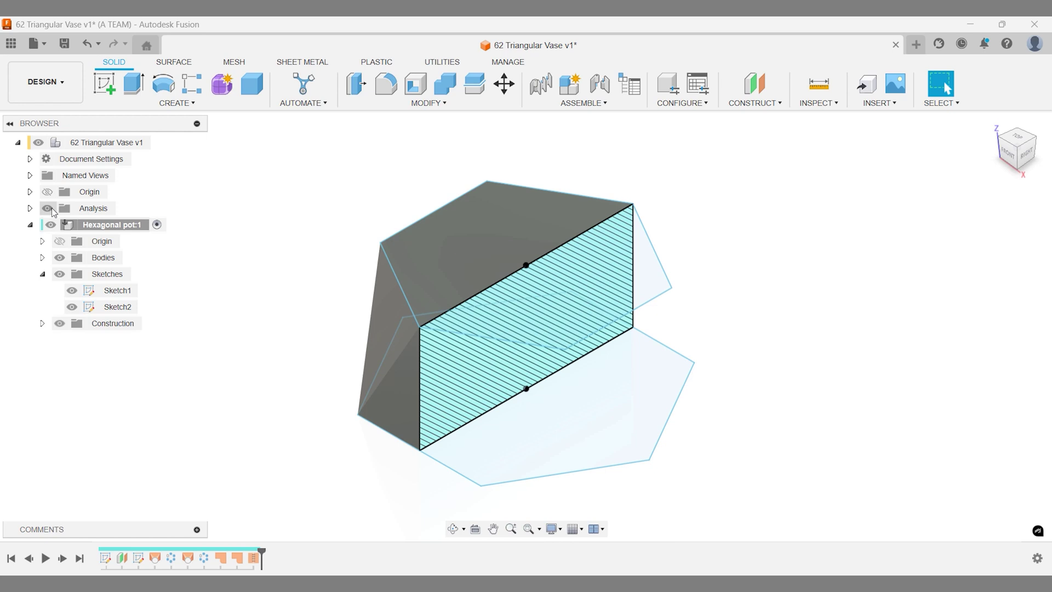
{"action": "left_click", "coordinate": [49, 209]}
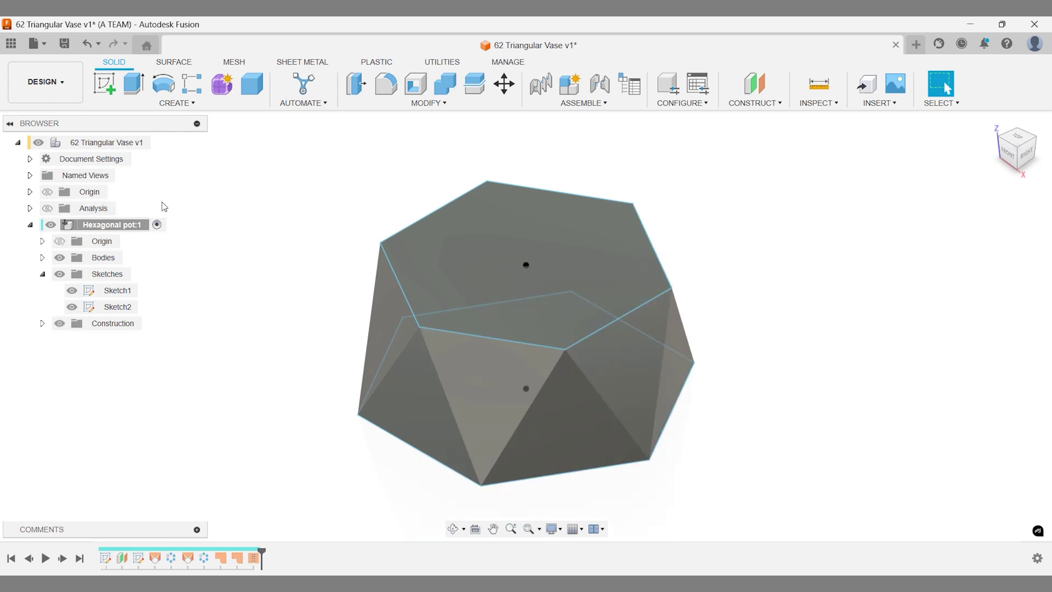
Mirror the stitched body across its upper hexagonal face with the Join operation.
{"action": "type", "text": "s"}
{"action": "type", "text": "mir"}
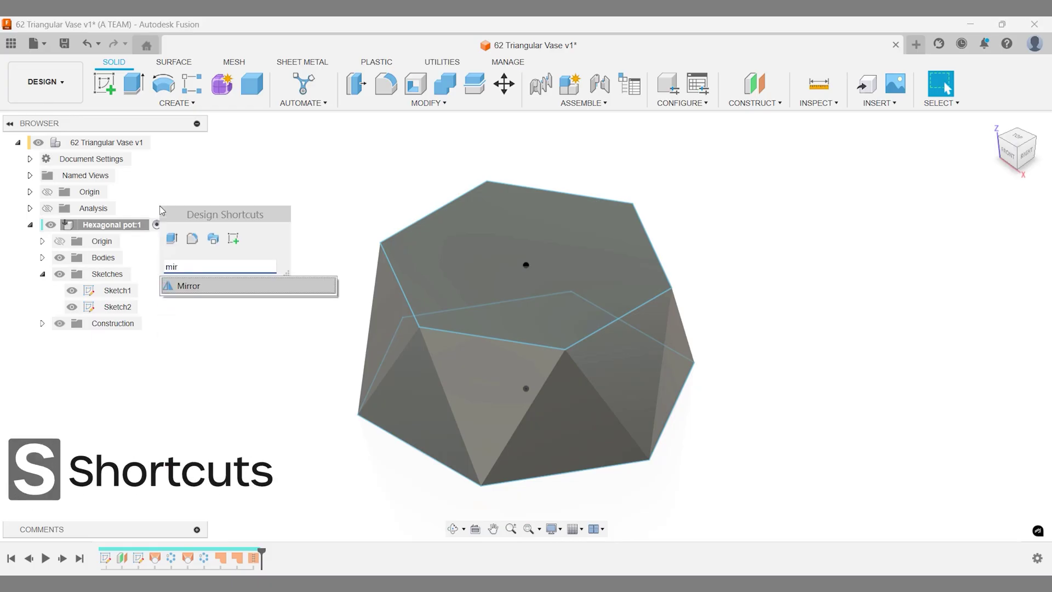
{"action": "key", "text": "Return"}
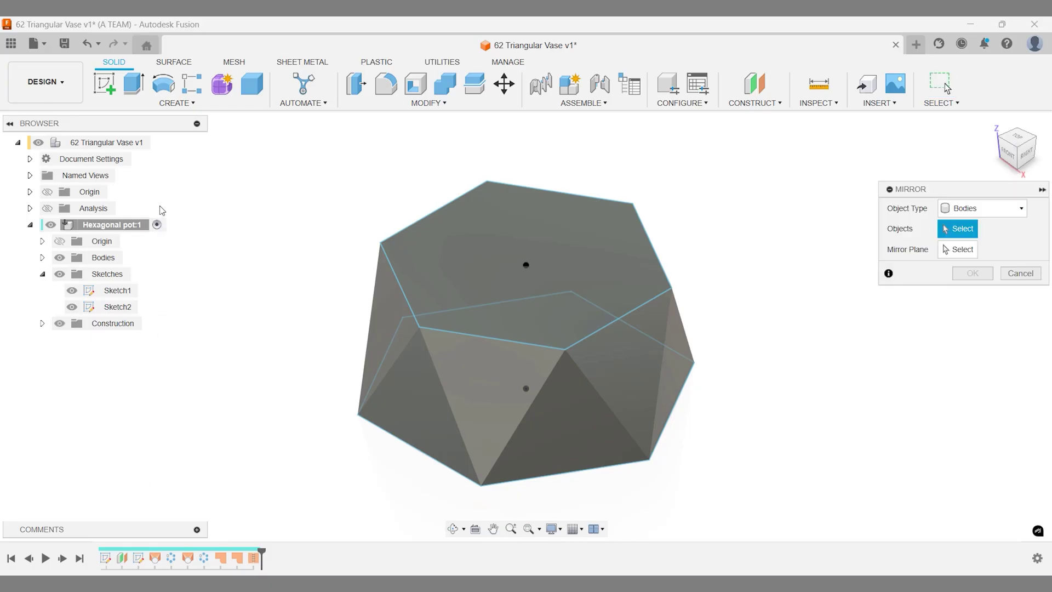
{"action": "left_click", "coordinate": [426, 249]}
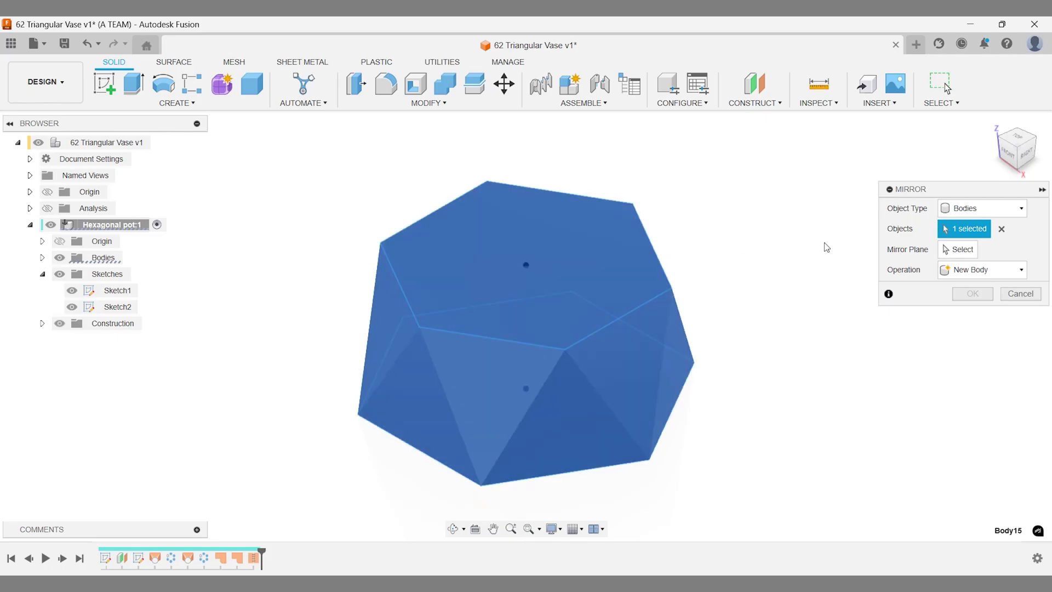
{"action": "left_click", "coordinate": [957, 250]}
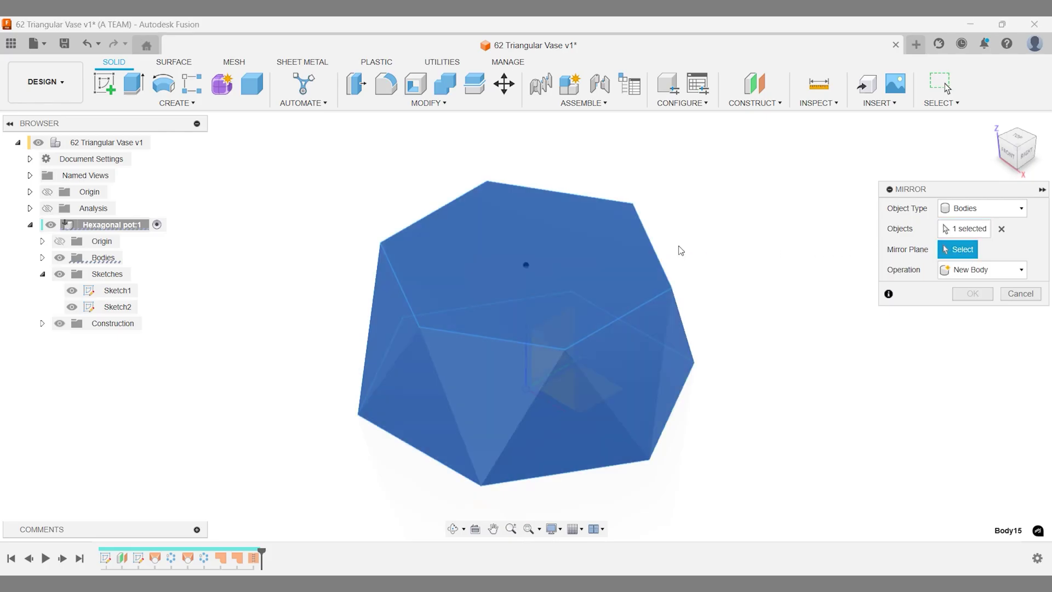
{"action": "left_click", "coordinate": [616, 252]}
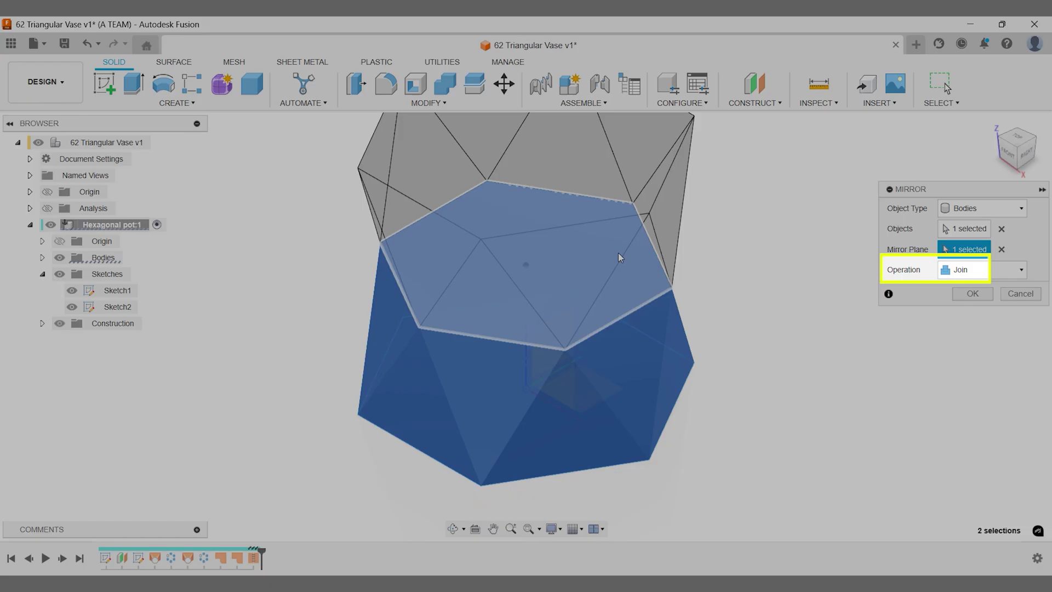
{"action": "left_click", "coordinate": [973, 293]}
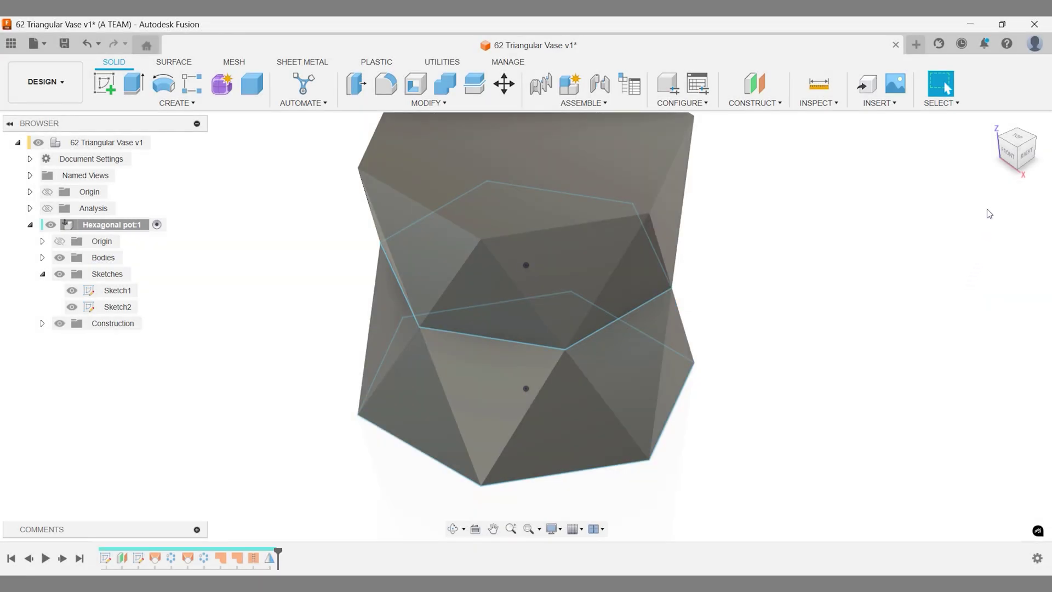
Hide all sketches of the Hexagonal pot component and collapse their folder.
{"action": "left_click", "coordinate": [992, 123]}
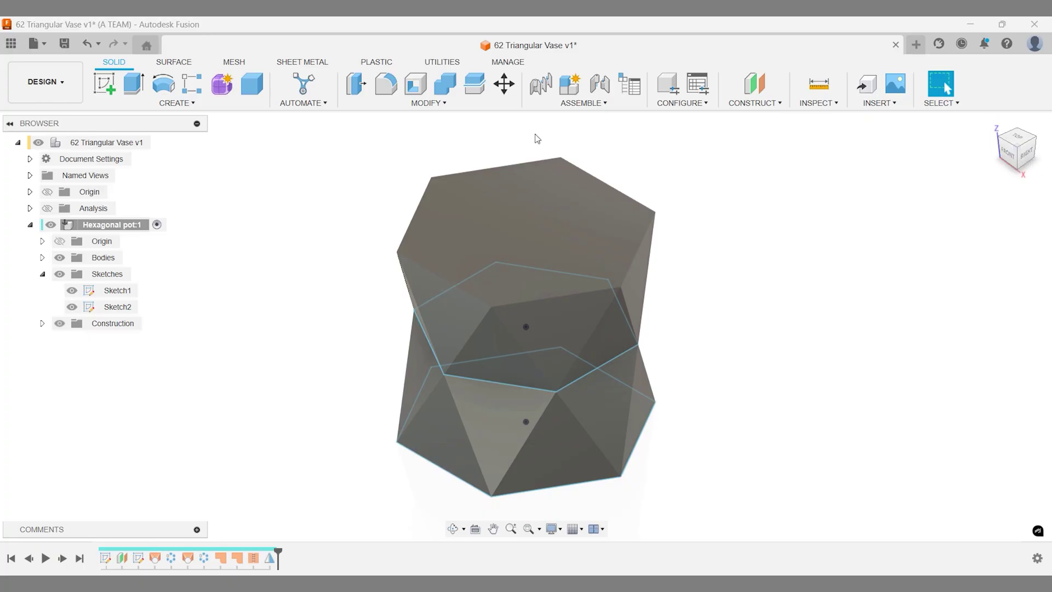
{"action": "left_click", "coordinate": [60, 274]}
{"action": "left_click", "coordinate": [42, 275]}
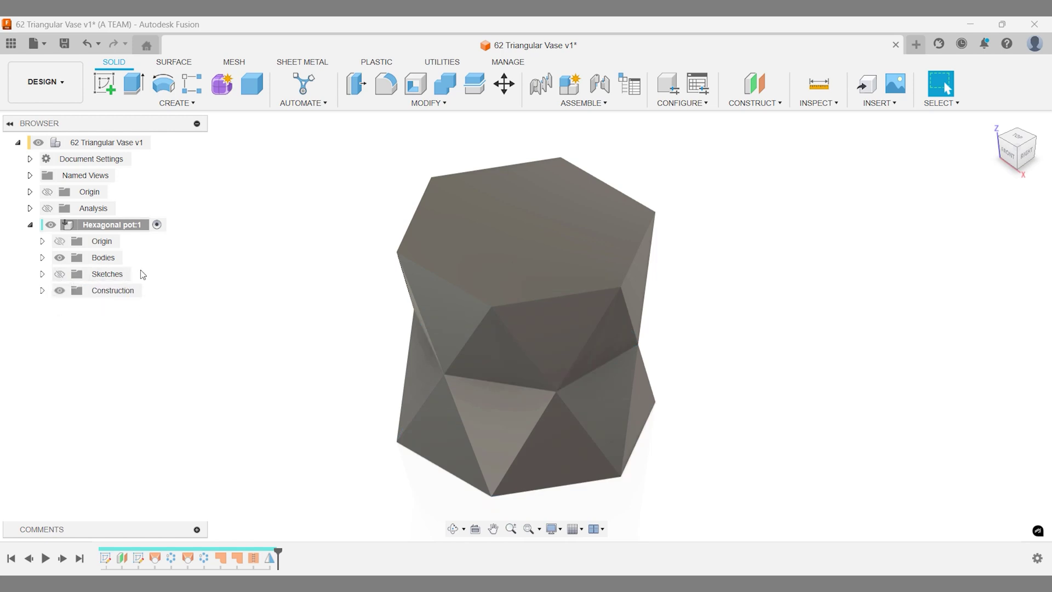
Shell the vase from its upper hexagonal face with a 3 mm inside thickness.
{"action": "type", "text": "s"}
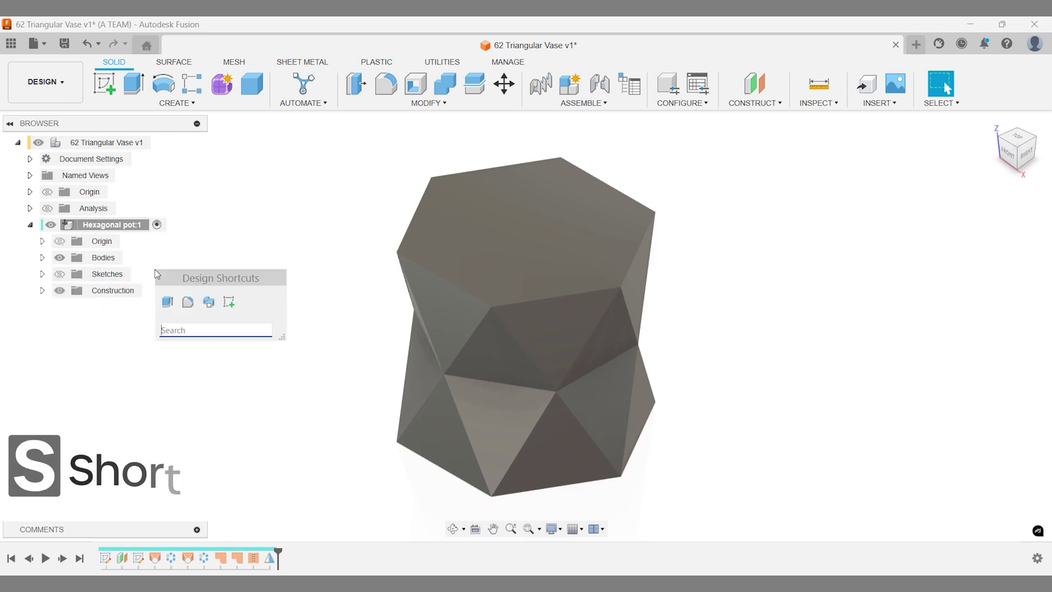
{"action": "type", "text": "shel"}
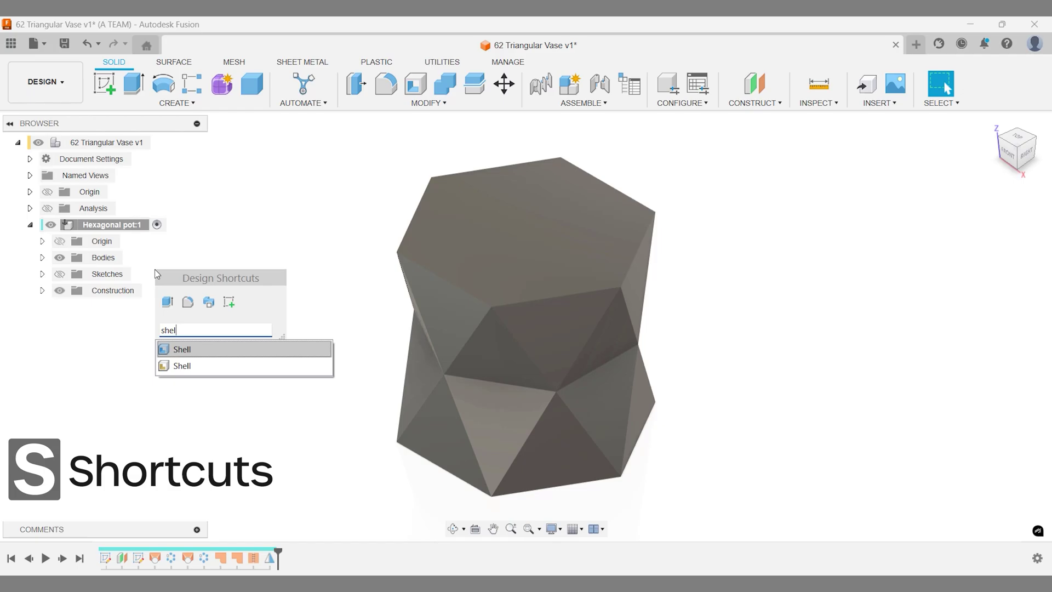
{"action": "key", "text": "Return"}
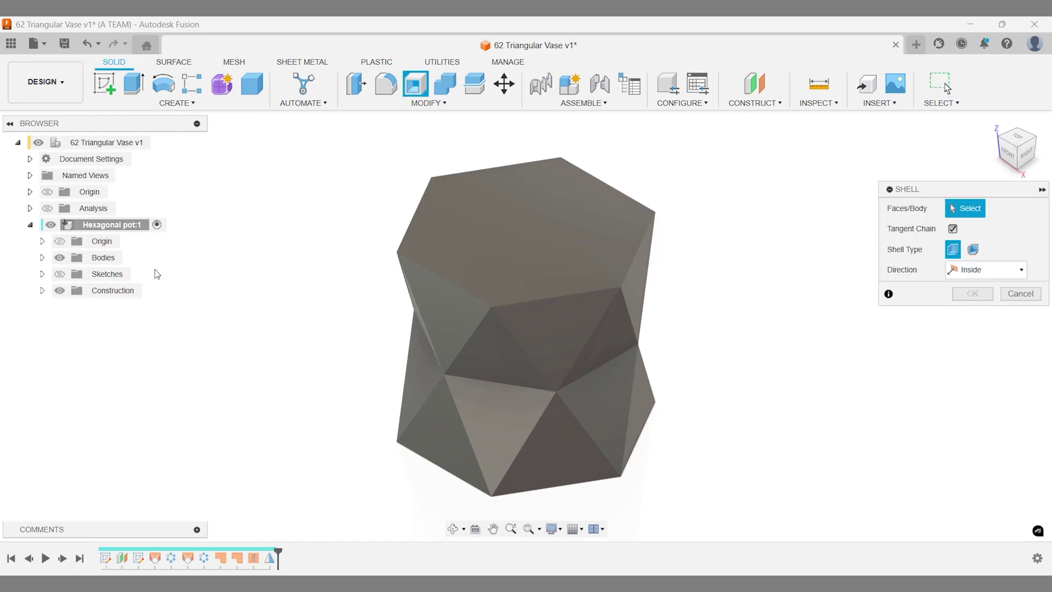
{"action": "left_click", "coordinate": [450, 238]}
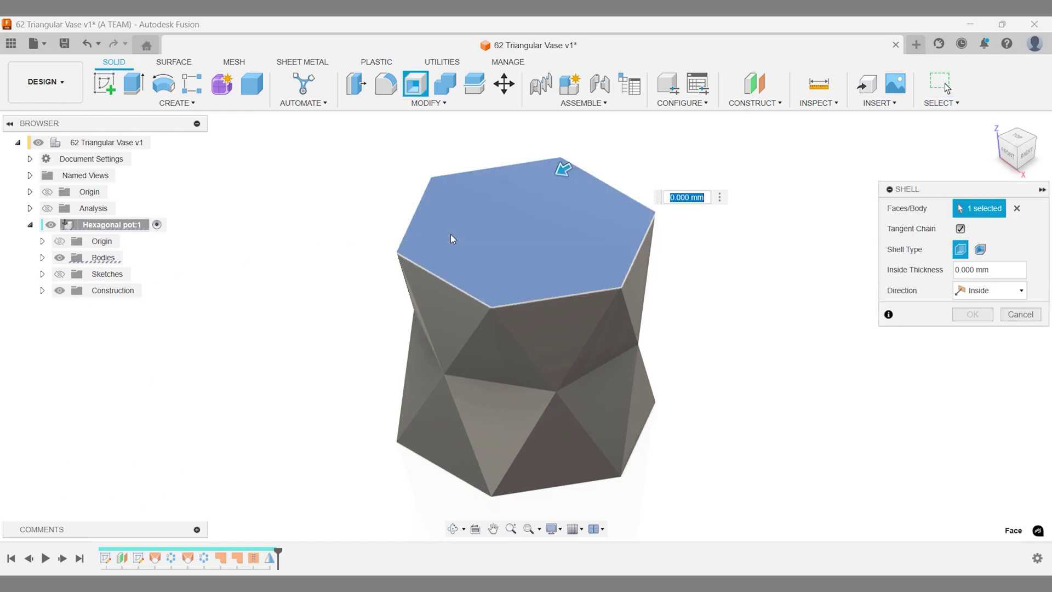
{"action": "type", "text": "3"}
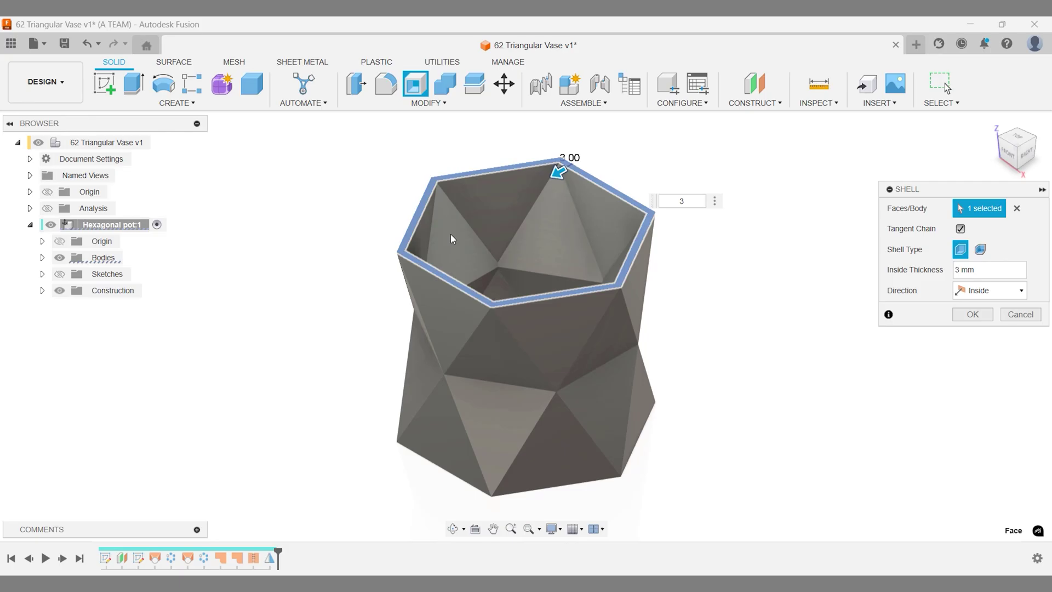
{"action": "key", "text": "Return"}
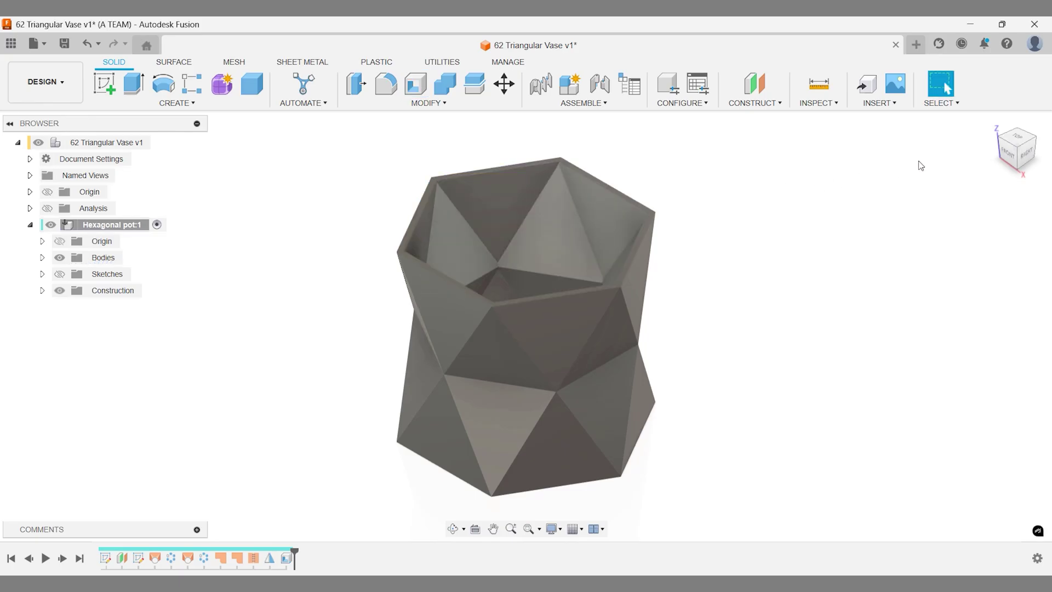
{"action": "left_click", "coordinate": [1021, 141]}
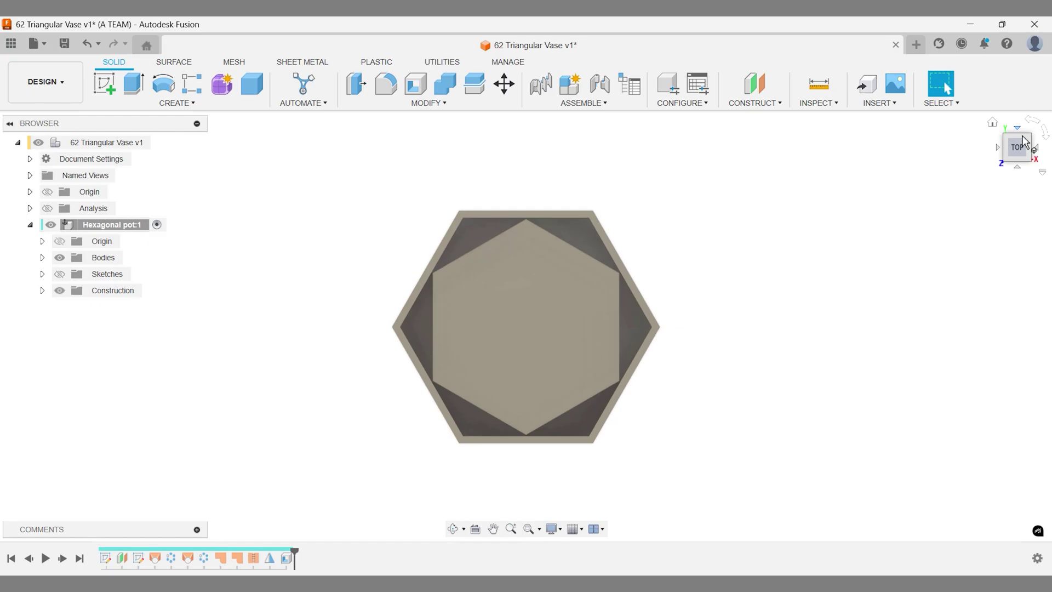
{"action": "left_click", "coordinate": [992, 122]}
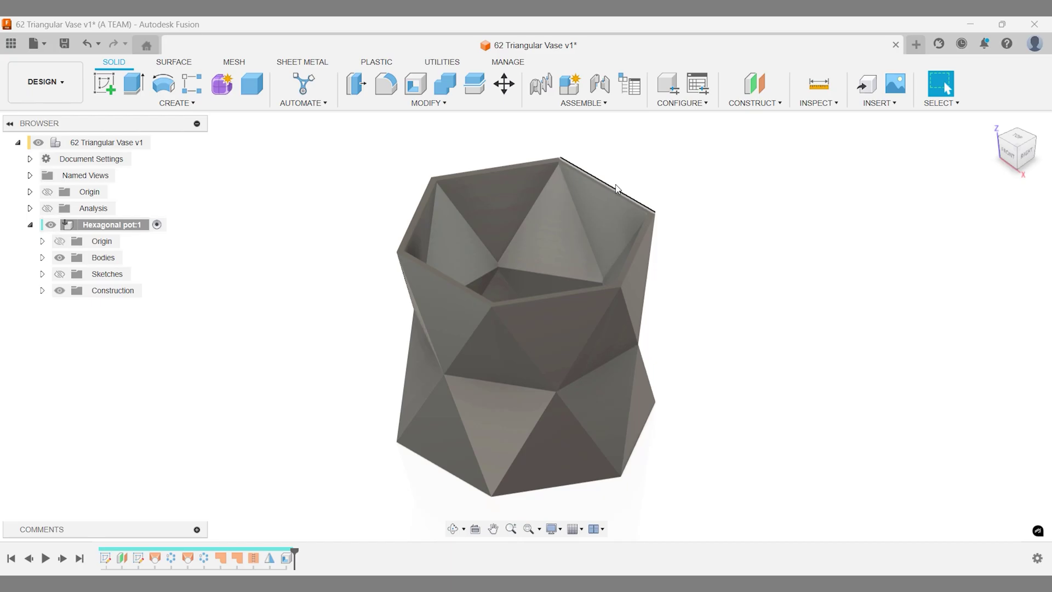
Fillet the vase's upper rim face with a constant 1 mm radius.
{"action": "scroll", "coordinate": [633, 179], "scroll_direction": "up", "scroll_amount": 5}
{"action": "scroll", "coordinate": [633, 179], "scroll_direction": "up", "scroll_amount": 1}
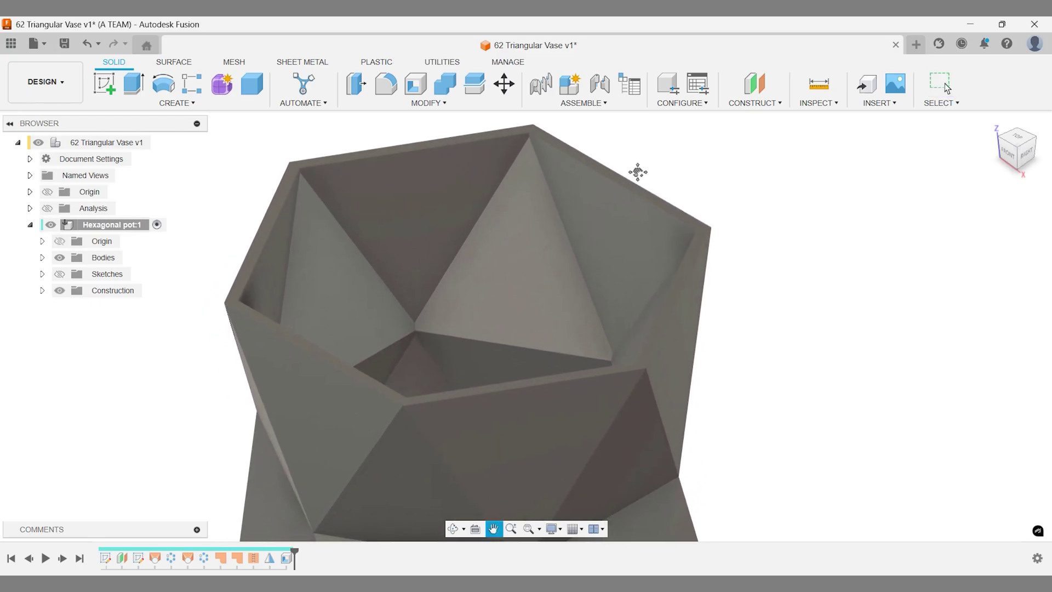
{"action": "key", "text": "f"}
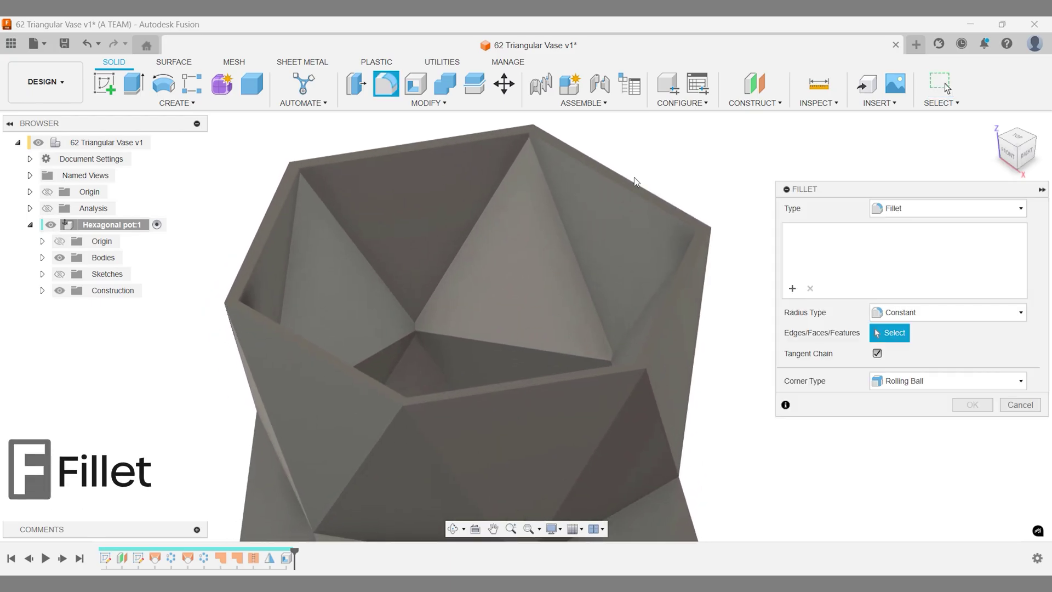
{"action": "left_click", "coordinate": [630, 186]}
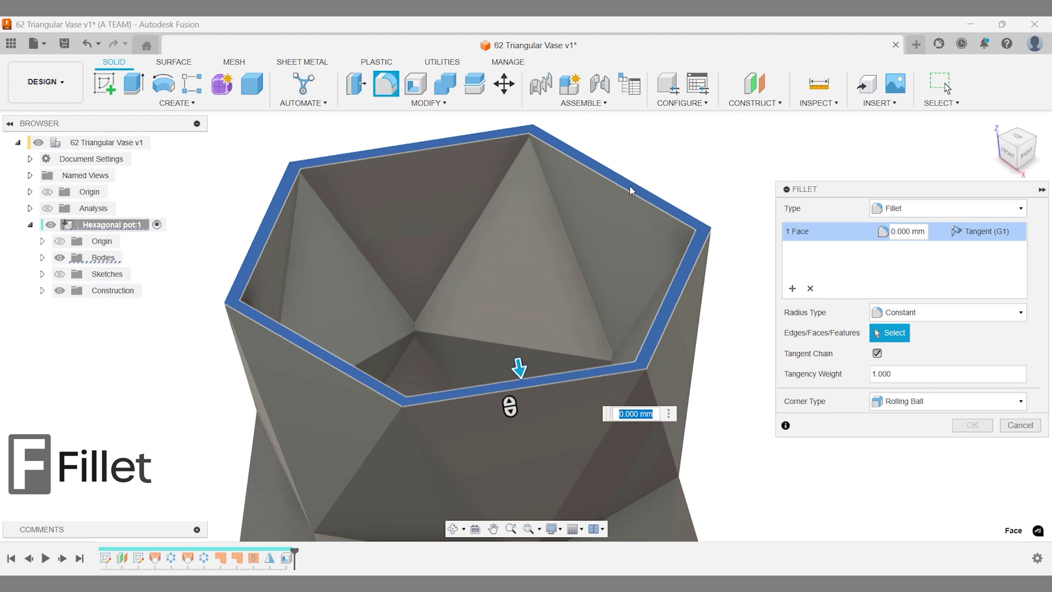
{"action": "type", "text": "1"}
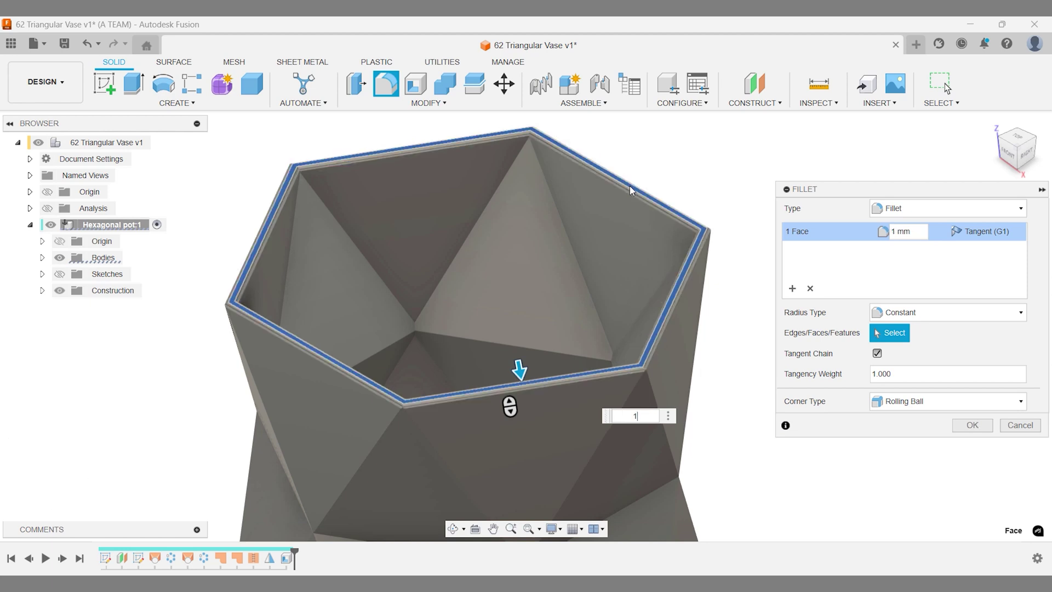
{"action": "key", "text": "Return"}
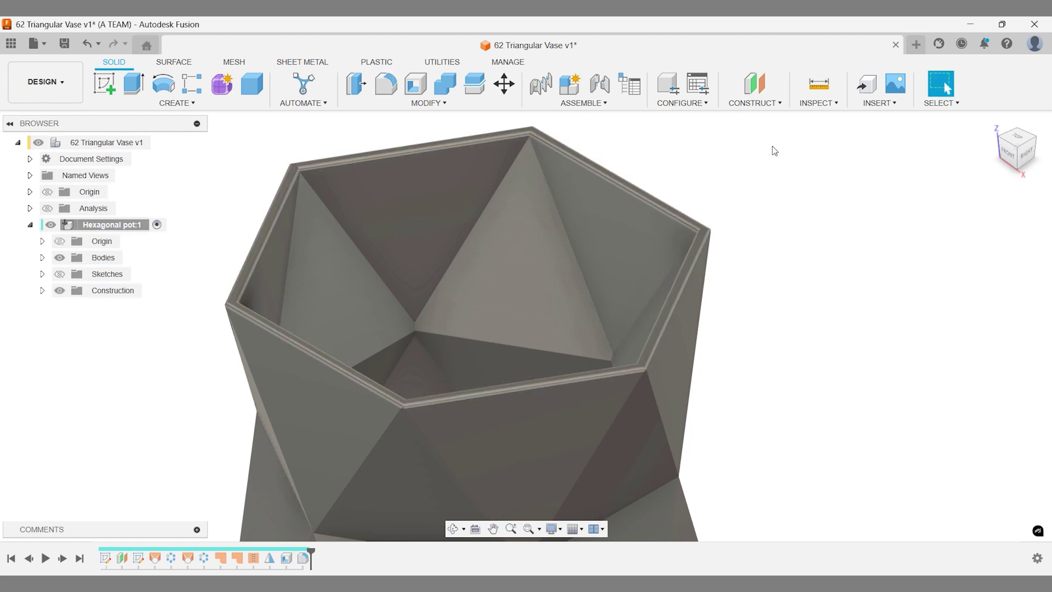
{"action": "left_click", "coordinate": [993, 123]}
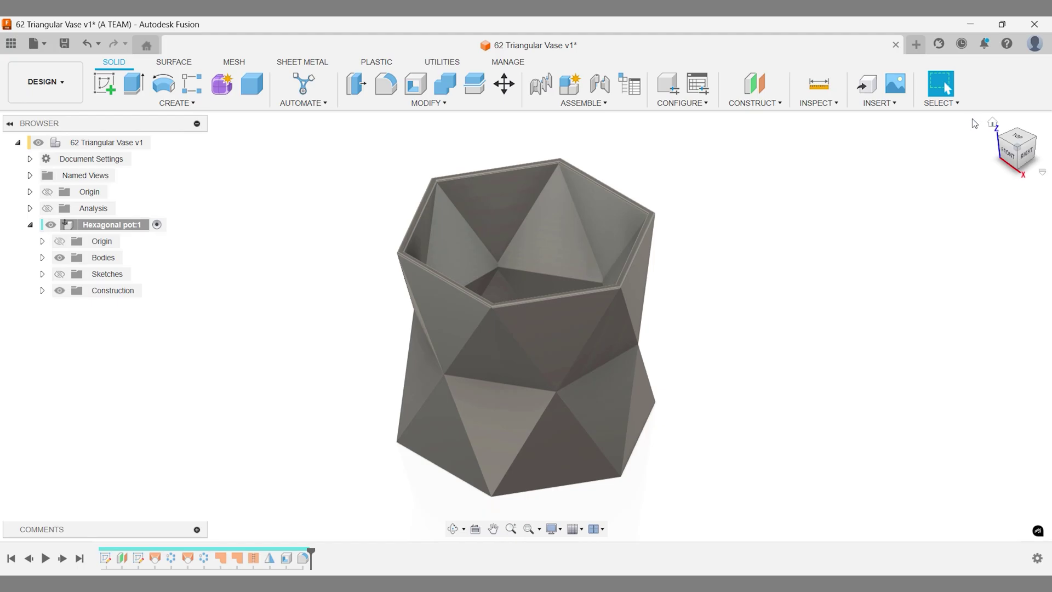
Apply the Paint - Metal Flake (Red) appearance to the vase body.
{"action": "key", "text": "a"}
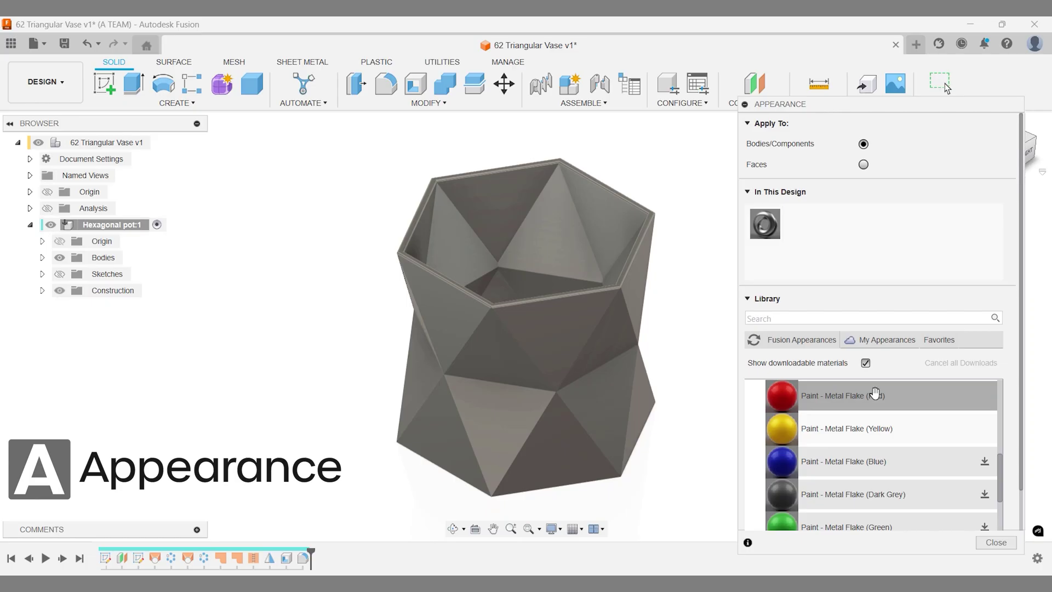
{"action": "left_click_drag", "start_coordinate": [805, 395], "coordinate": [640, 390]}
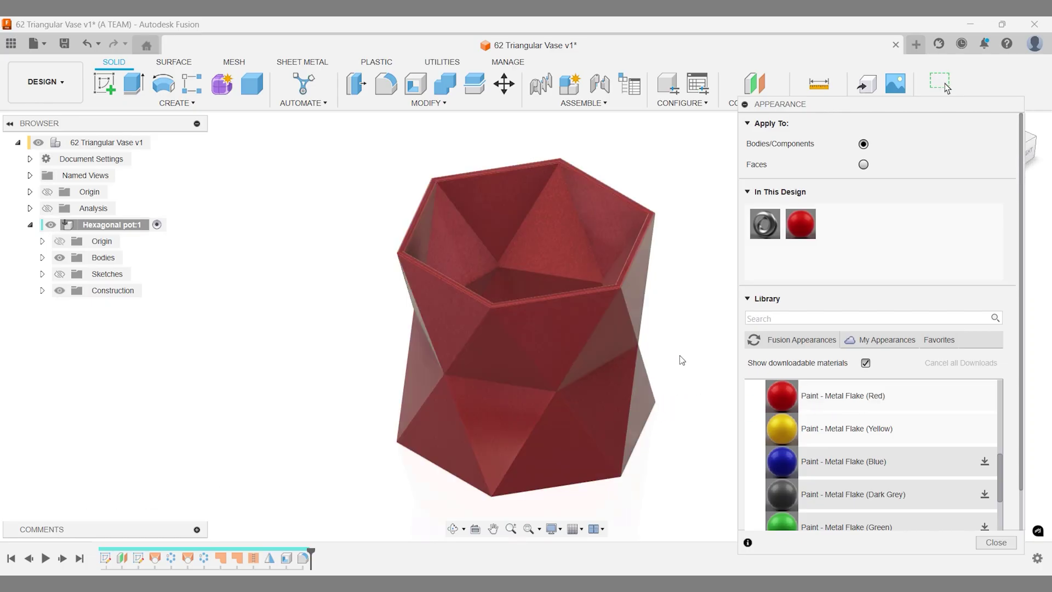
{"action": "key", "text": "Escape"}
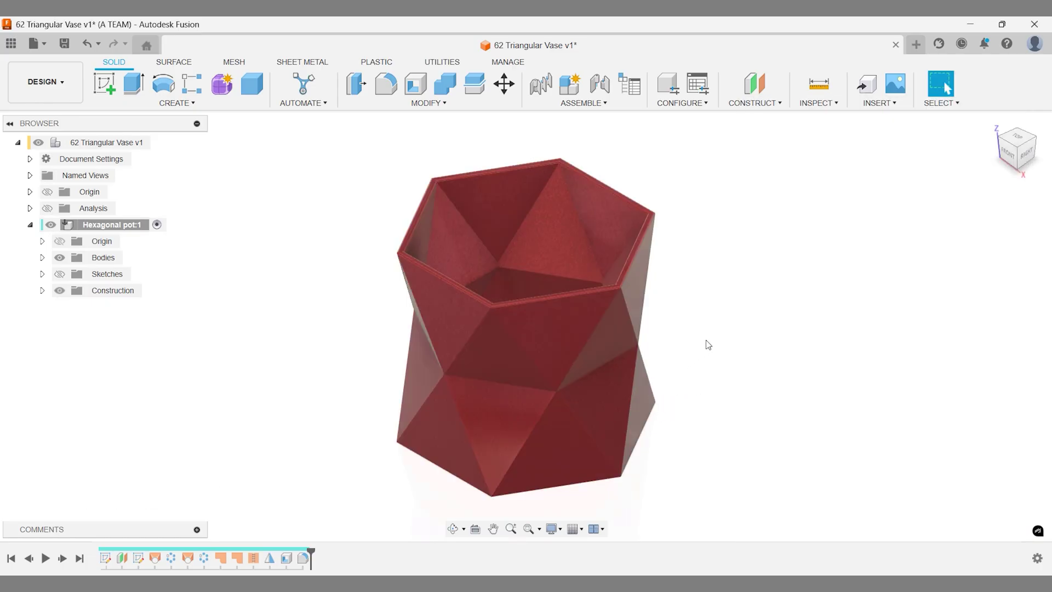
{"action": "left_click", "coordinate": [1011, 155]}
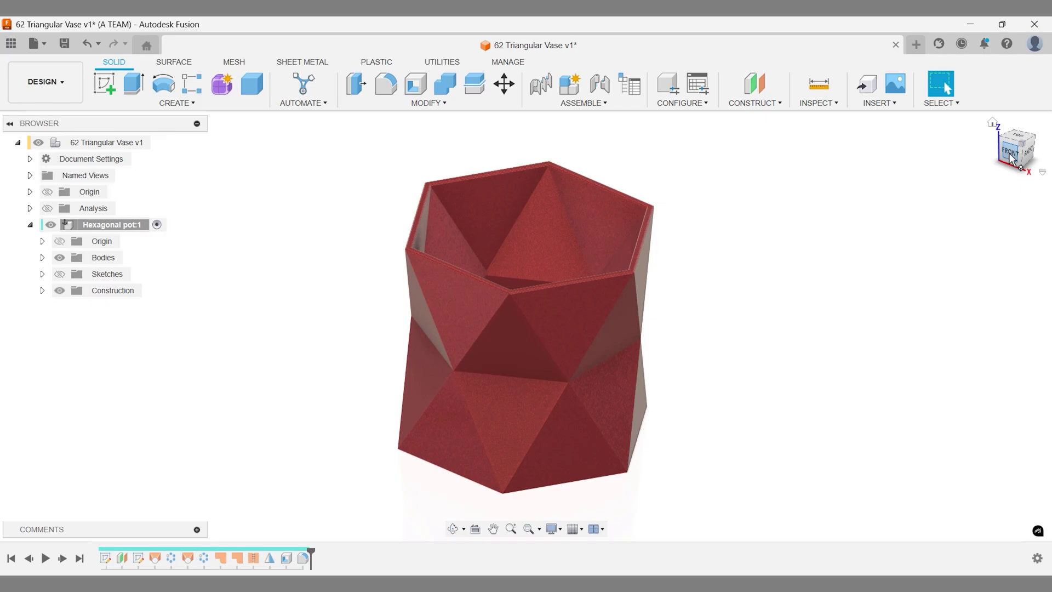
{"action": "left_click", "coordinate": [992, 123]}
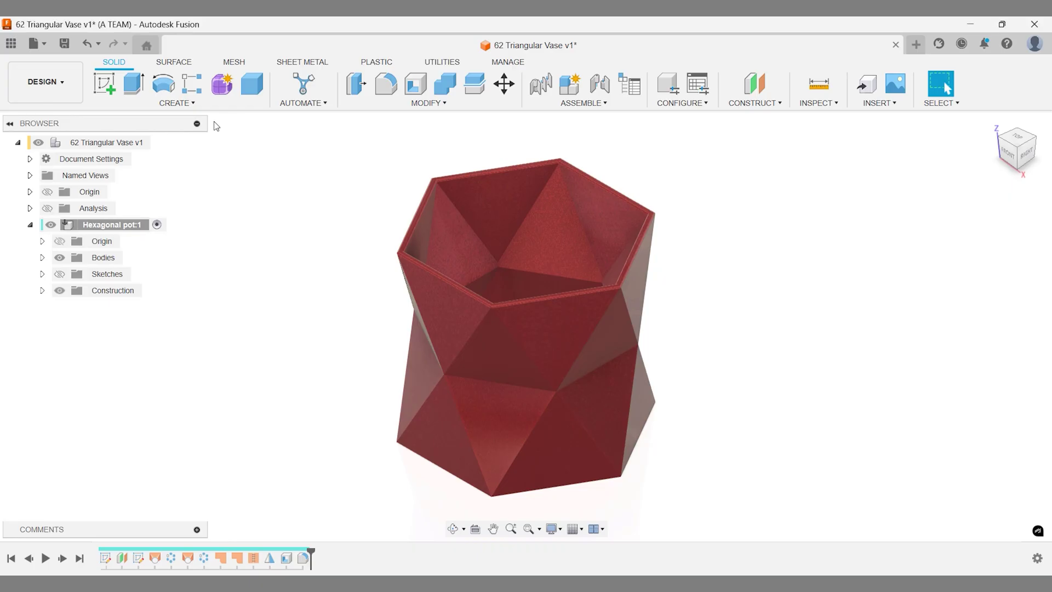
Save the design with the version description User Saved and switch to the Render workspace.
{"action": "key", "text": "ctrl+s"}
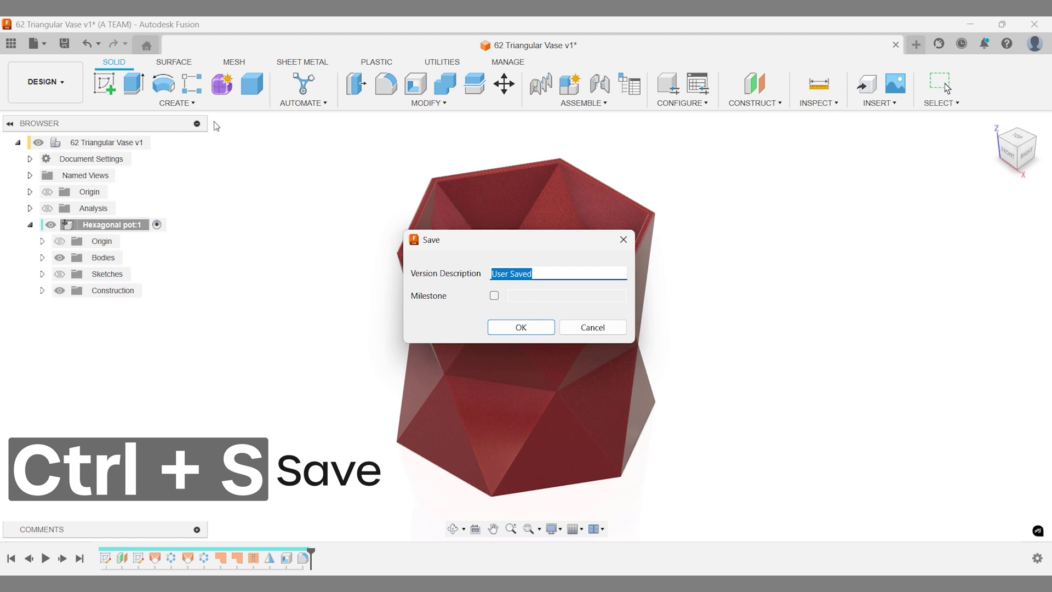
{"action": "key", "text": "Return"}
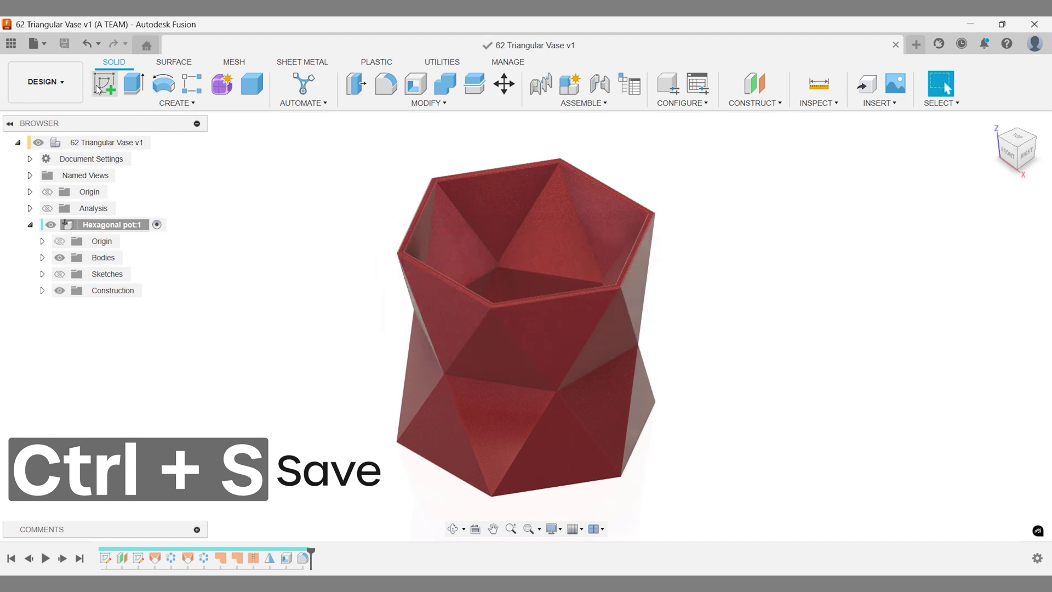
{"action": "left_click", "coordinate": [72, 85]}
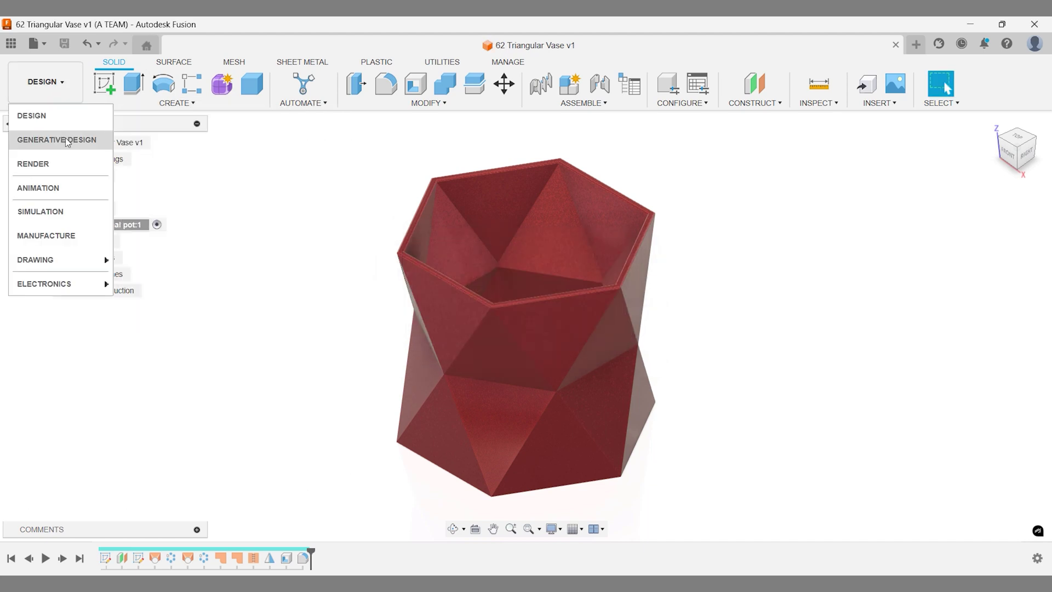
{"action": "left_click", "coordinate": [64, 163]}
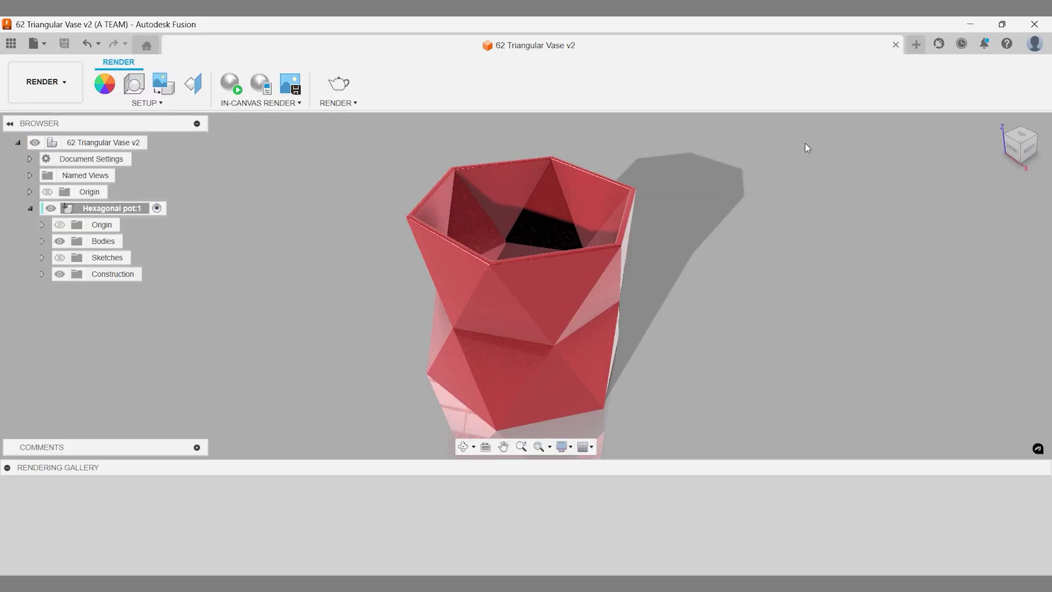
Face the vase from the front and set the render scene's background to Environment.
{"action": "left_click", "coordinate": [1014, 150]}
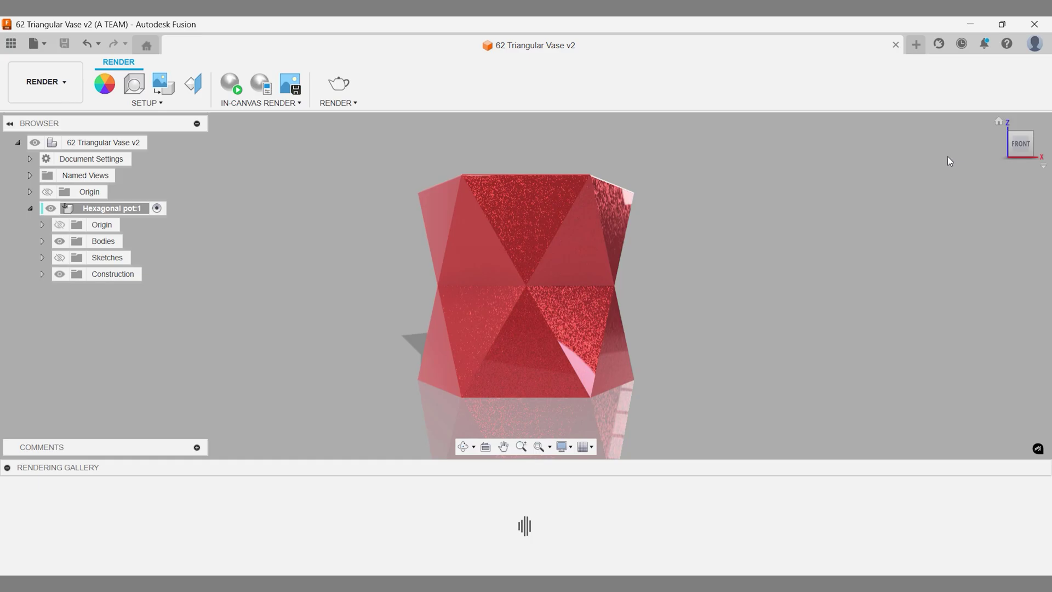
{"action": "right_click", "coordinate": [671, 216]}
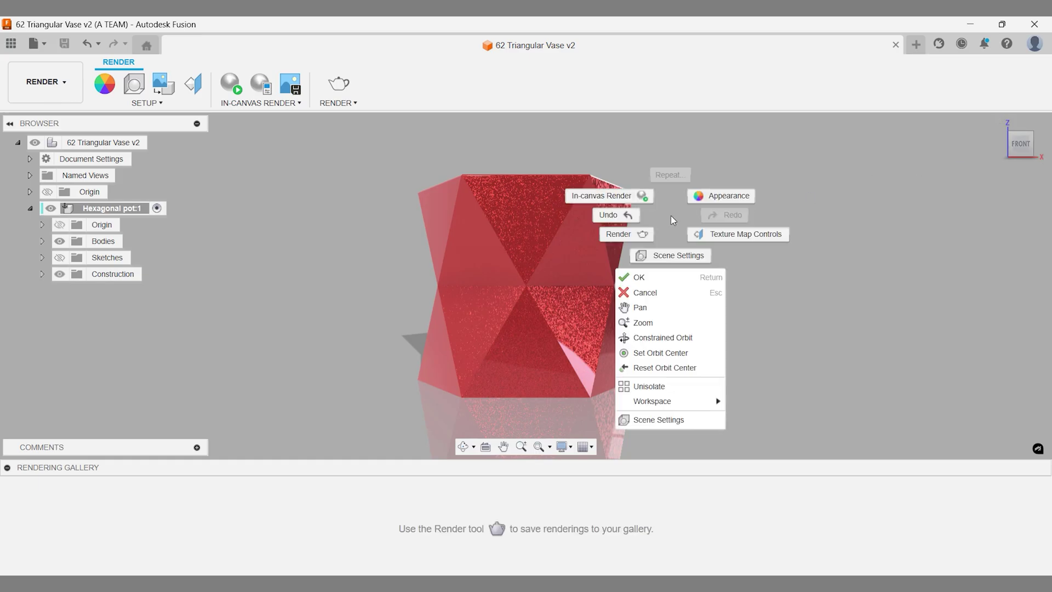
{"action": "left_click", "coordinate": [679, 255]}
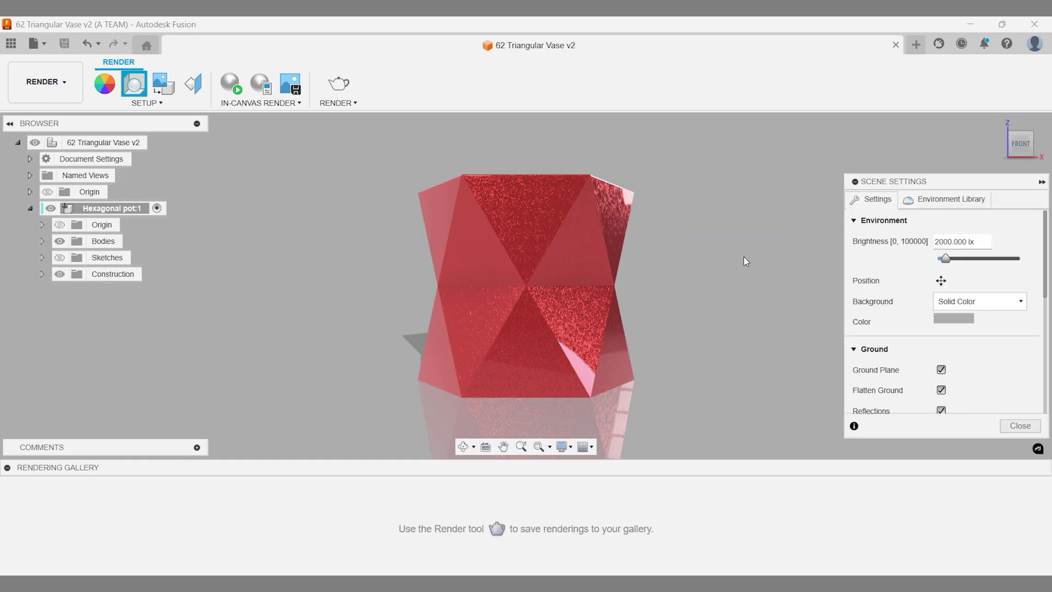
{"action": "left_click", "coordinate": [946, 300]}
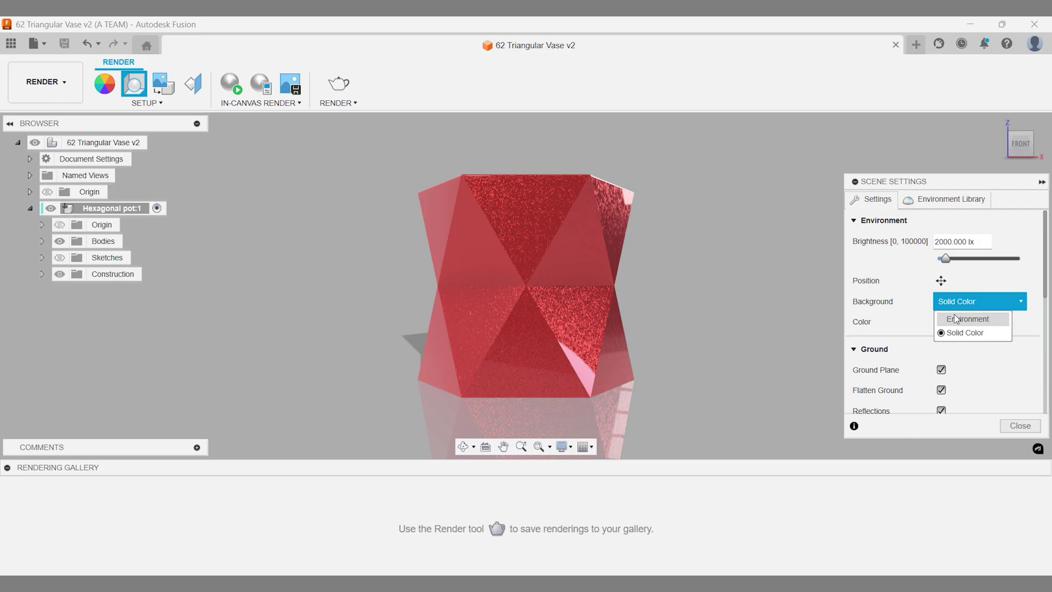
{"action": "left_click", "coordinate": [955, 314]}
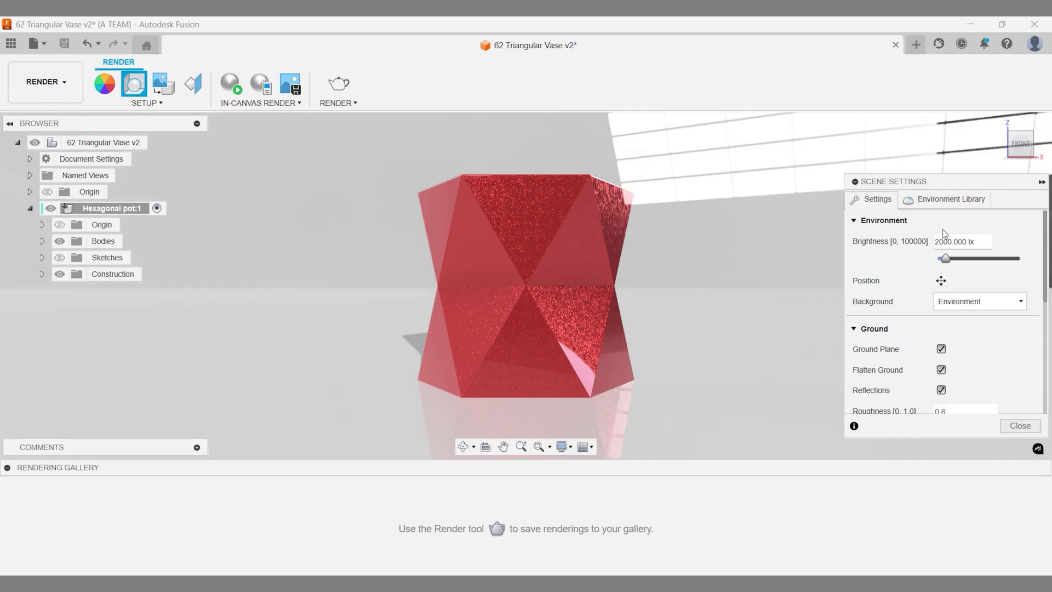
Apply the Photobooth environment from the Fusion Library to the scene.
{"action": "left_click", "coordinate": [942, 203]}
{"action": "scroll", "coordinate": [943, 292], "scroll_direction": "down", "scroll_amount": 4}
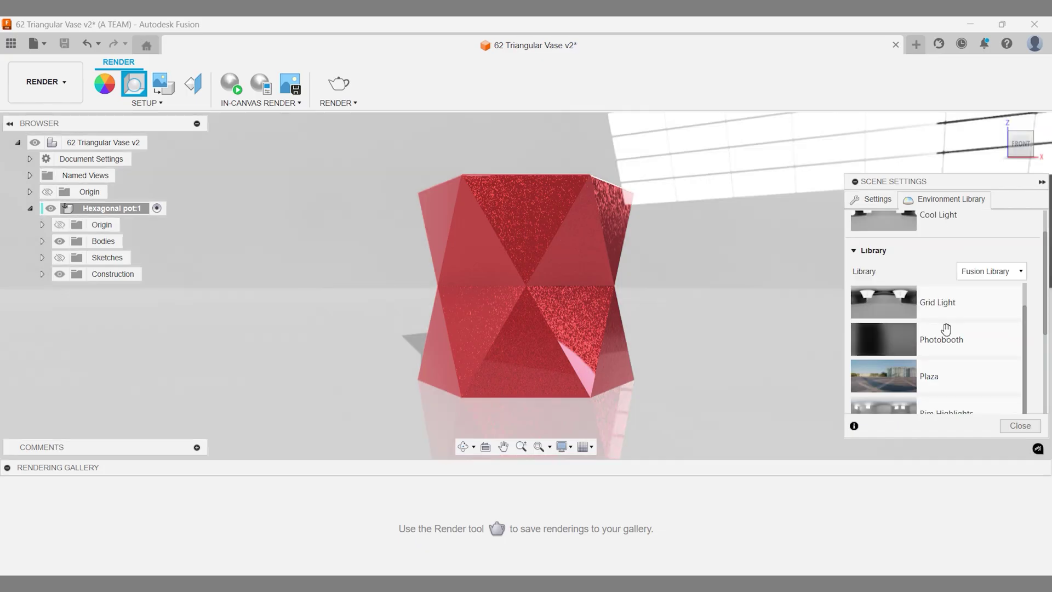
{"action": "left_click_drag", "start_coordinate": [943, 344], "coordinate": [798, 327]}
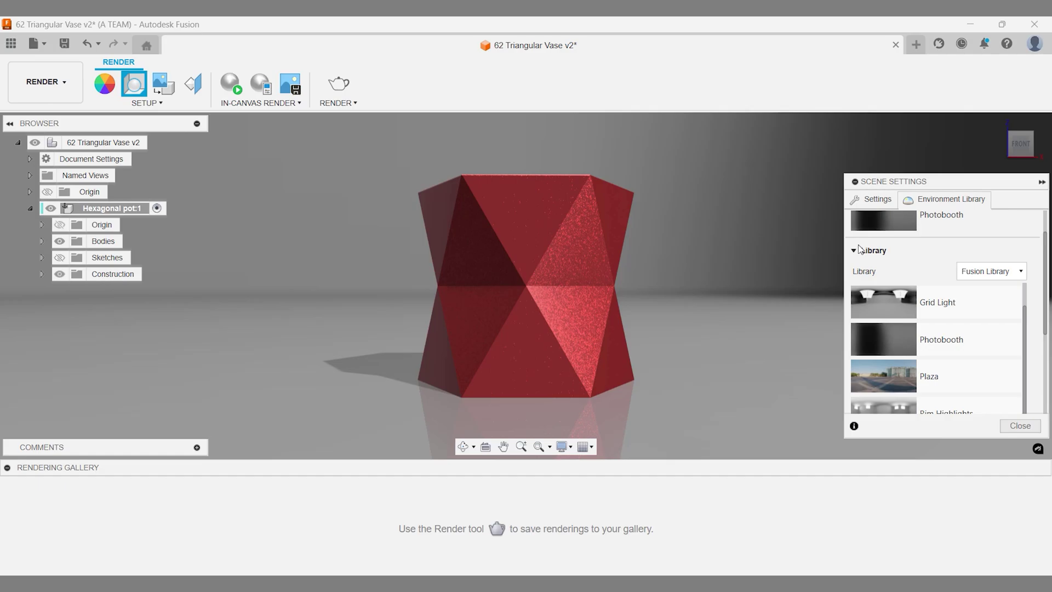
Rotate the scene environment to about 13.6 degrees and close the scene settings.
{"action": "left_click", "coordinate": [879, 203]}
{"action": "left_click", "coordinate": [940, 240]}
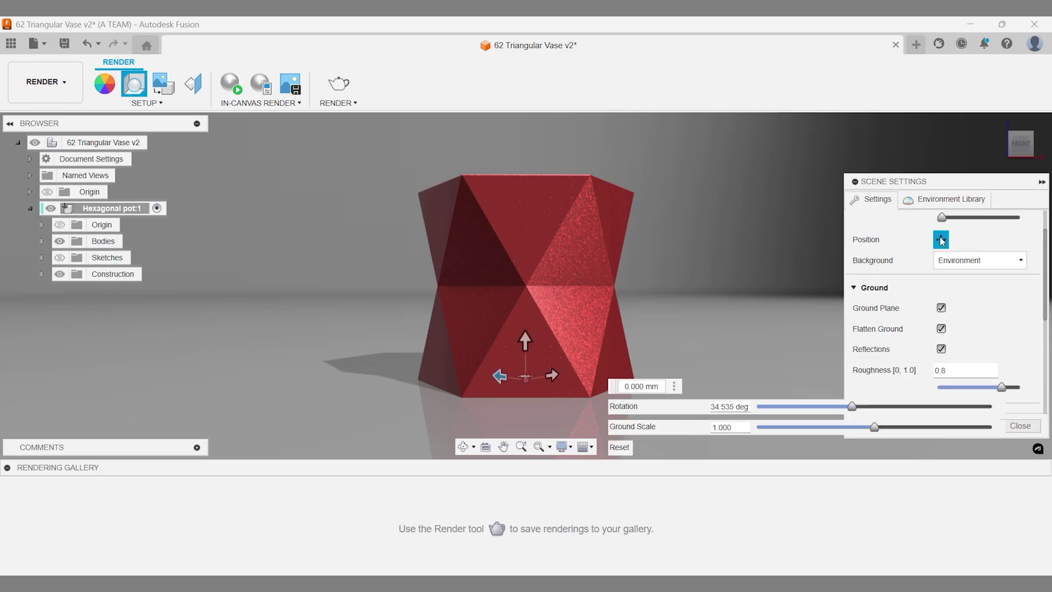
{"action": "left_click_drag", "start_coordinate": [854, 404], "coordinate": [884, 405]}
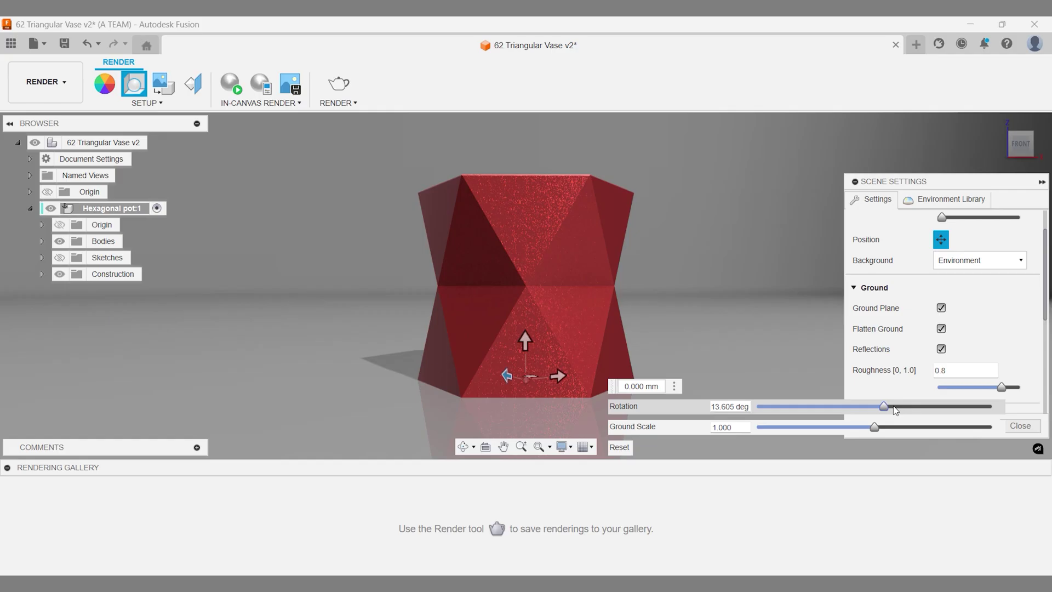
{"action": "left_click", "coordinate": [1020, 426]}
Frame the vase and set the scene camera's focal length to about 101 mm in the scene settings.
{"action": "mouse_move", "coordinate": [823, 365]}
{"action": "middle_mouse_down"}
{"action": "mouse_move", "coordinate": [979, 353]}
{"action": "mouse_move", "coordinate": [793, 366]}
{"action": "mouse_move", "coordinate": [608, 355]}
{"action": "mouse_move", "coordinate": [827, 343]}
{"action": "mouse_move", "coordinate": [825, 353]}
{"action": "middle_mouse_up"}
{"action": "scroll", "coordinate": [701, 341], "scroll_direction": "up", "scroll_amount": 2}
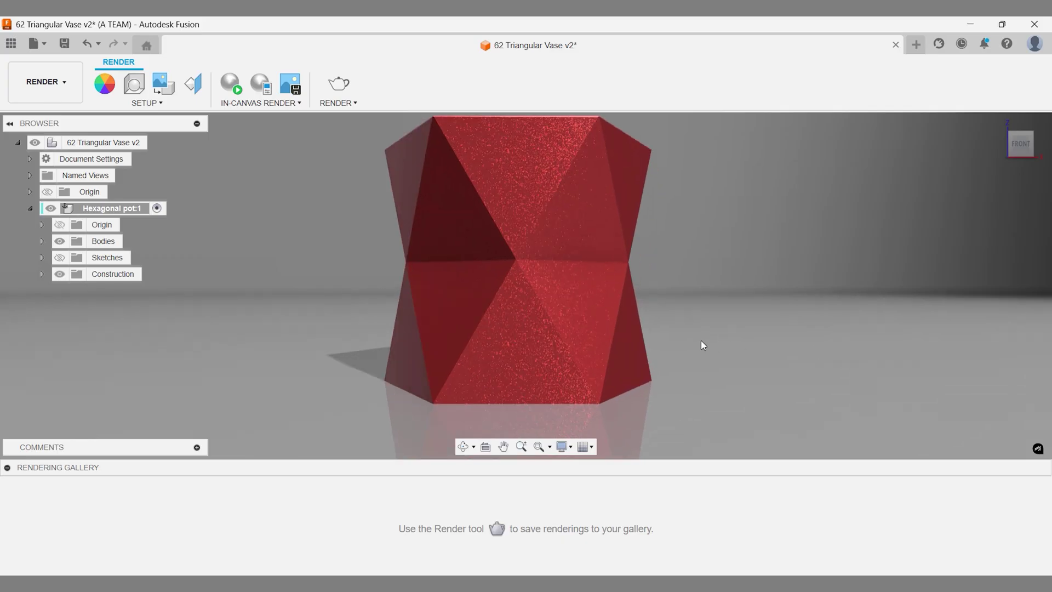
{"action": "middle_click_drag", "start_coordinate": [701, 340], "coordinate": [713, 350]}
{"action": "scroll", "coordinate": [713, 351], "scroll_direction": "down", "scroll_amount": 1}
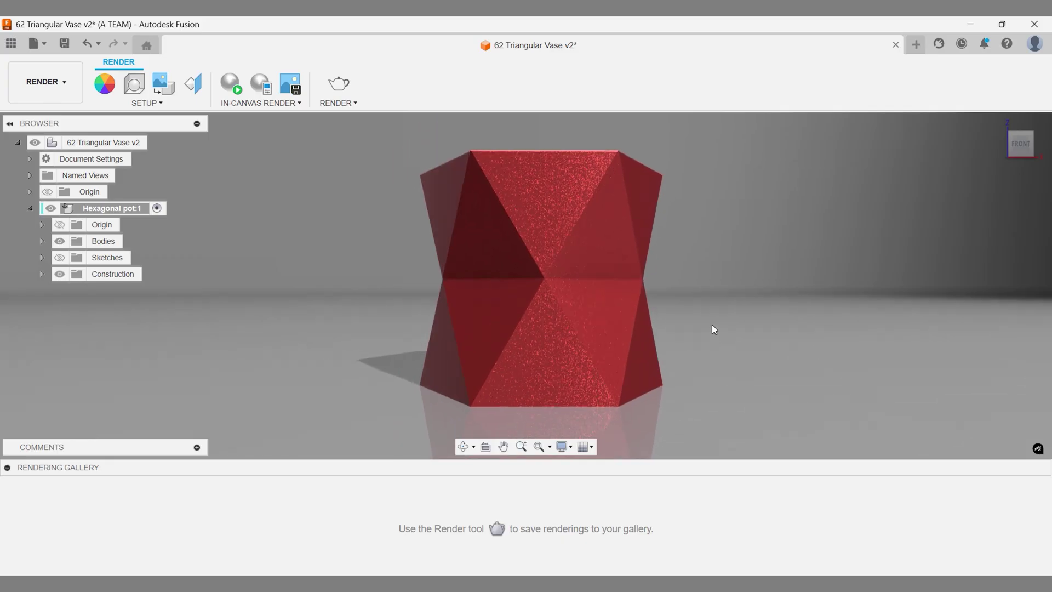
{"action": "right_click", "coordinate": [712, 327]}
{"action": "left_click", "coordinate": [717, 365]}
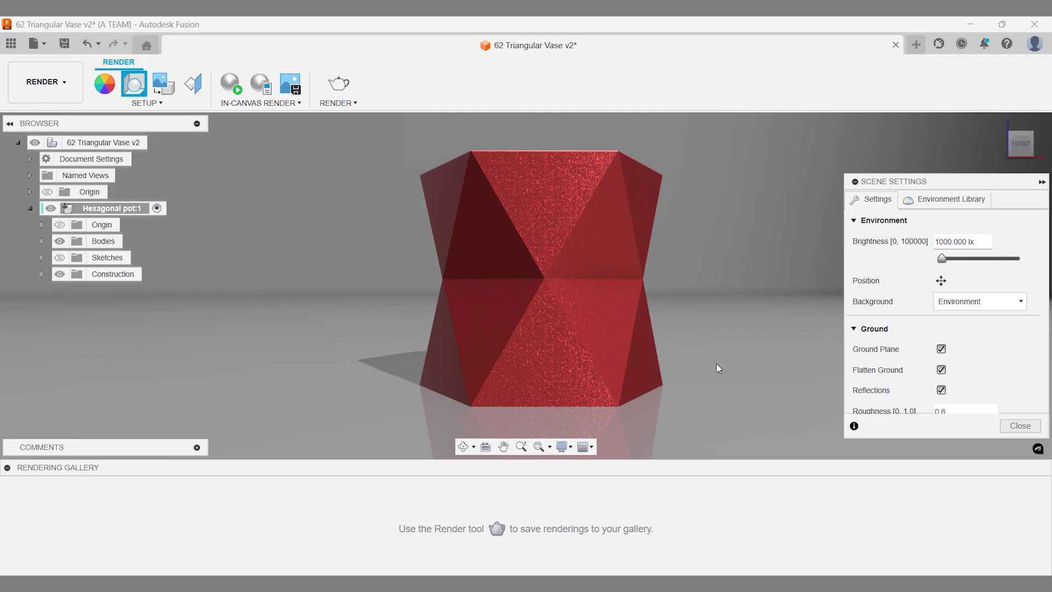
{"action": "left_click_drag", "start_coordinate": [1046, 282], "coordinate": [1047, 366]}
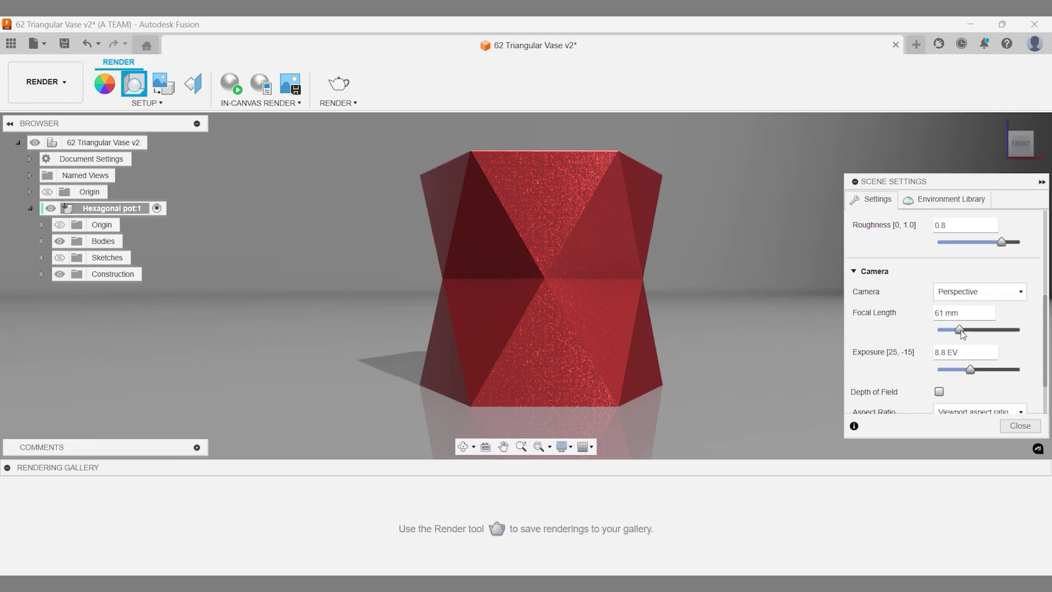
{"action": "mouse_move", "coordinate": [963, 334]}
{"action": "left_mouse_down"}
{"action": "mouse_move", "coordinate": [986, 334]}
{"action": "mouse_move", "coordinate": [952, 334]}
{"action": "mouse_move", "coordinate": [980, 336]}
{"action": "left_mouse_up"}
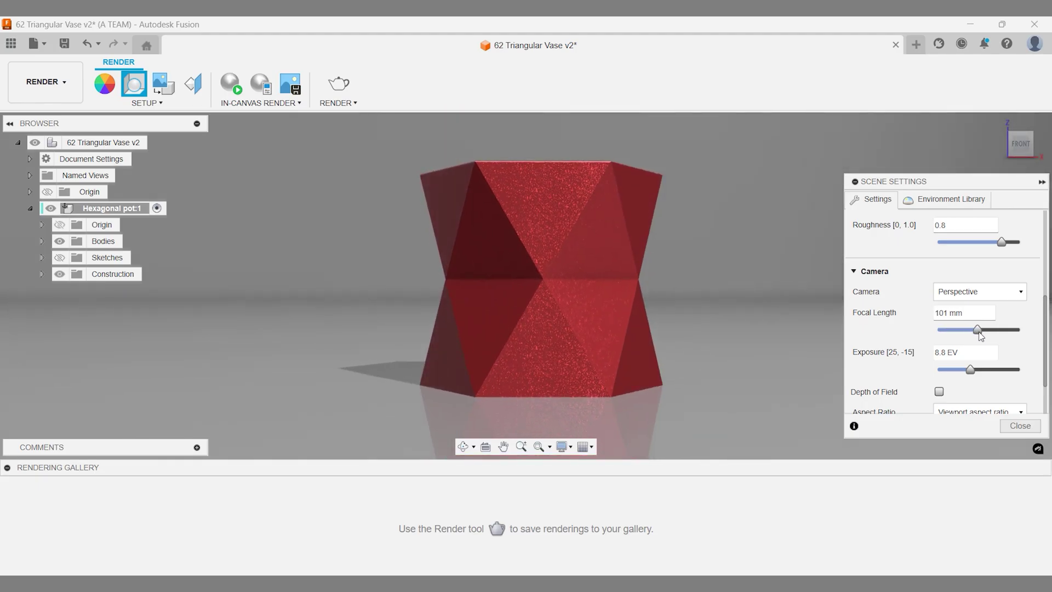
{"action": "left_click", "coordinate": [1013, 423]}
{"action": "middle_click_drag", "start_coordinate": [791, 328], "coordinate": [816, 331]}
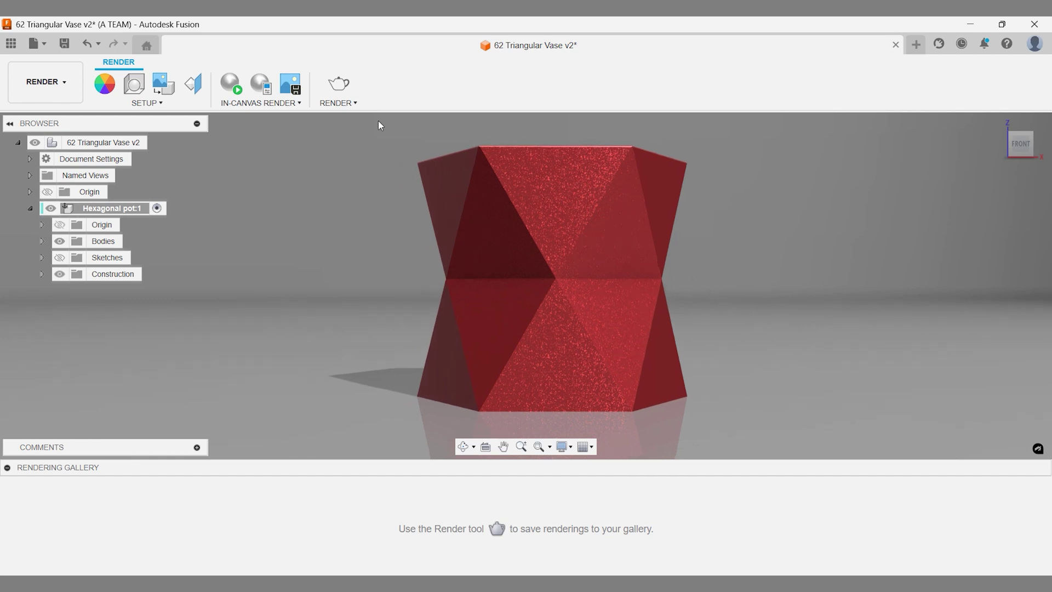
Start a final-quality cloud render of the vase at a custom image size of 1920 x 1080 px.
{"action": "left_click", "coordinate": [334, 85]}
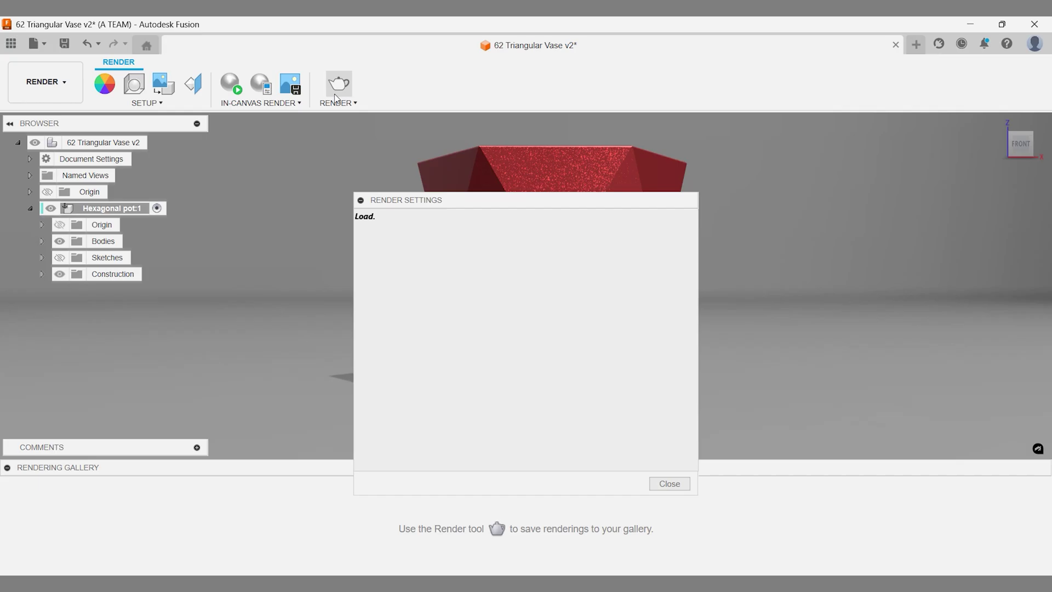
{"action": "left_click_drag", "start_coordinate": [457, 198], "coordinate": [778, 132]}
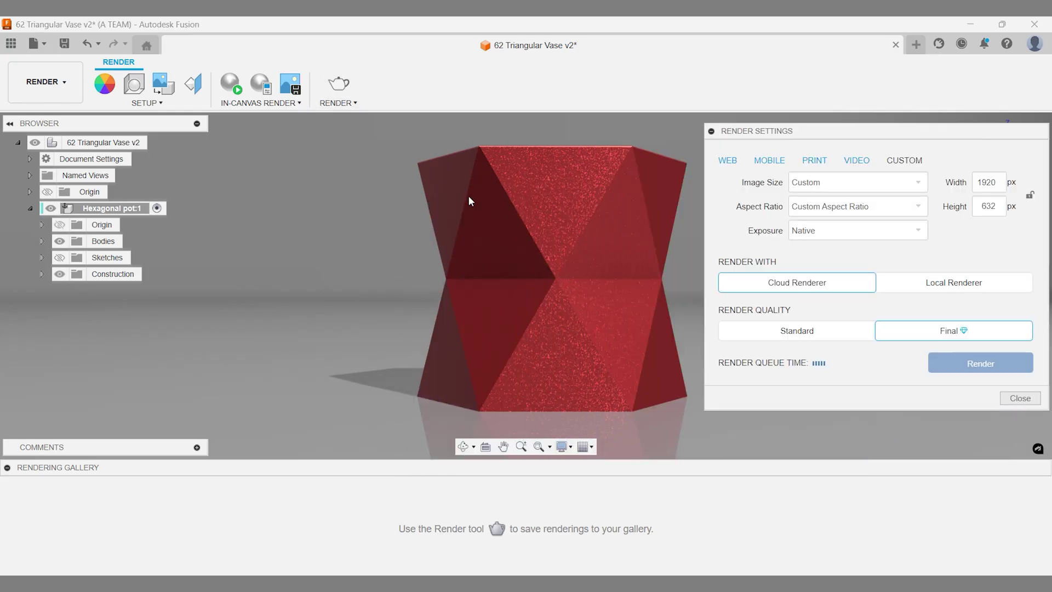
{"action": "double_click", "coordinate": [979, 209]}
{"action": "type", "text": "1080"}
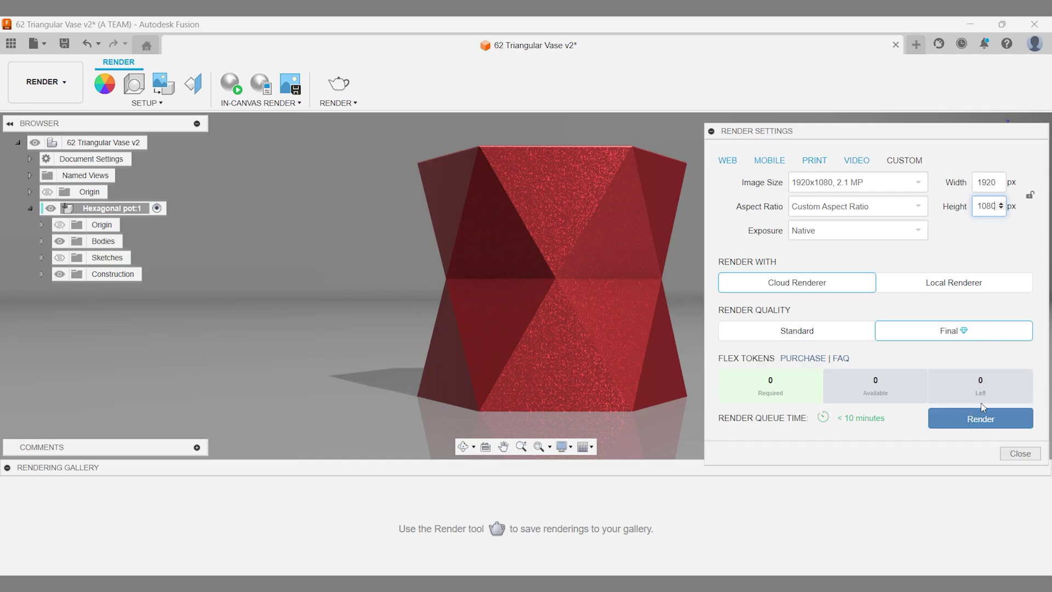
{"action": "left_click", "coordinate": [982, 420]}
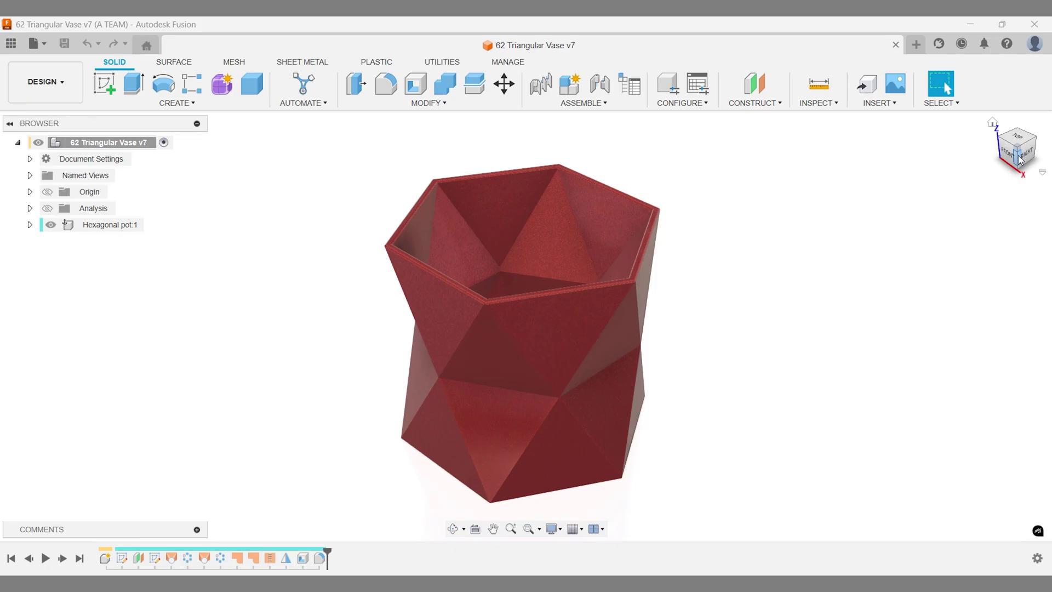
Open the vase's mid-height hexagon sketch, Sketch2, for editing from the design history.
{"action": "left_click", "coordinate": [1019, 158]}
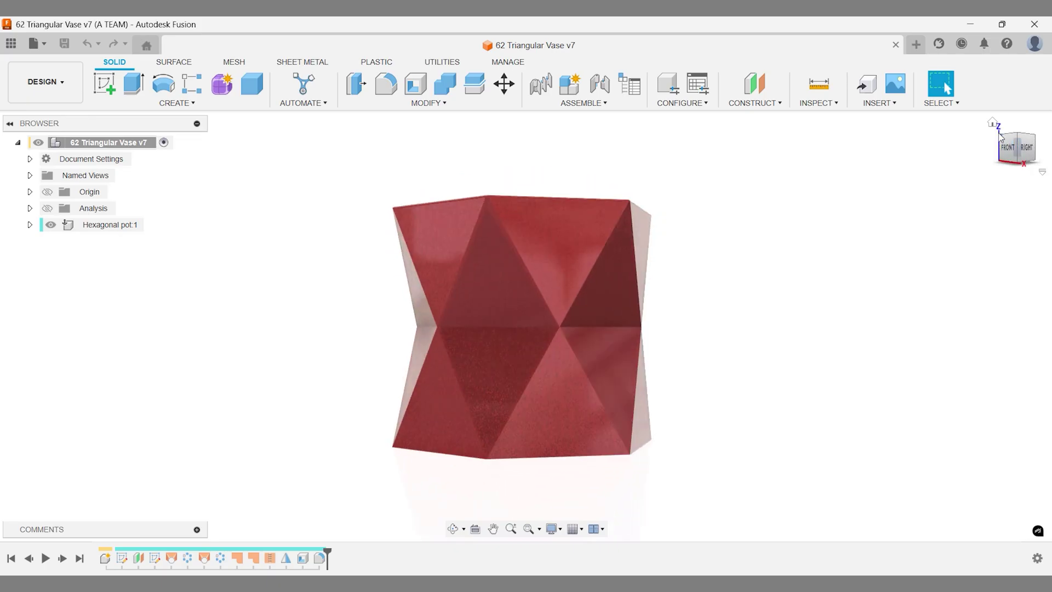
{"action": "left_click", "coordinate": [992, 123]}
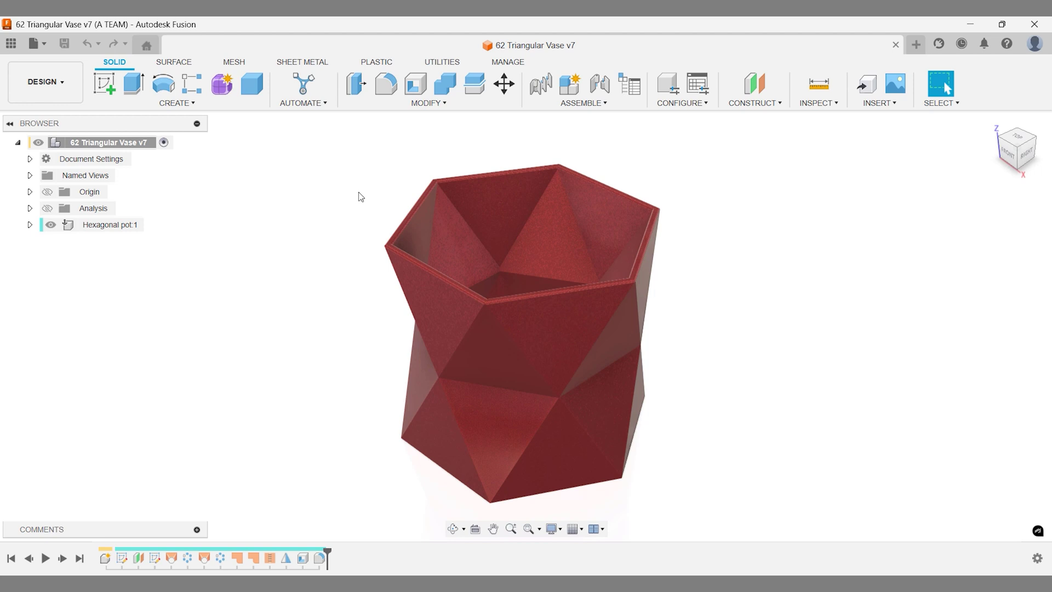
{"action": "left_click", "coordinate": [156, 557]}
{"action": "right_click", "coordinate": [156, 559]}
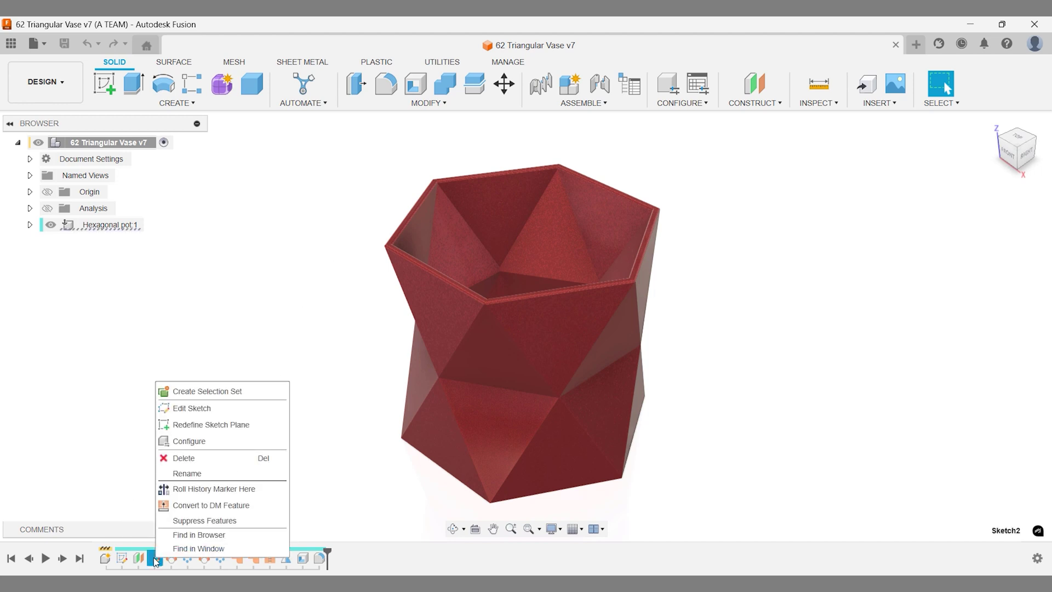
{"action": "left_click", "coordinate": [195, 409]}
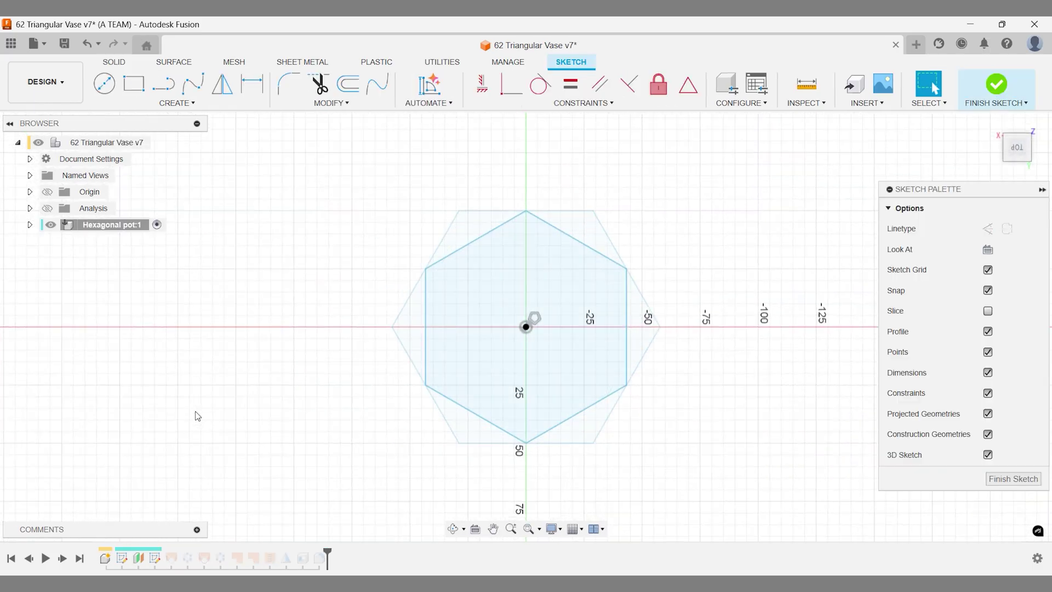
Dimension the distance from the mid-height hexagon's centre to its upper vertex on the vertical axis as 75 mm.
{"action": "key", "text": "d"}
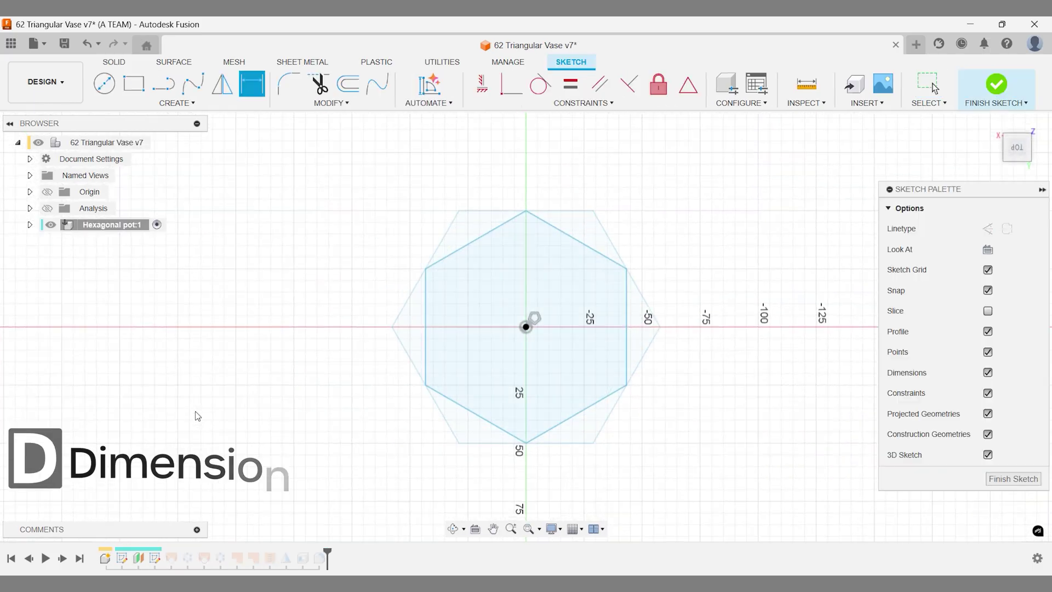
{"action": "left_click", "coordinate": [525, 327]}
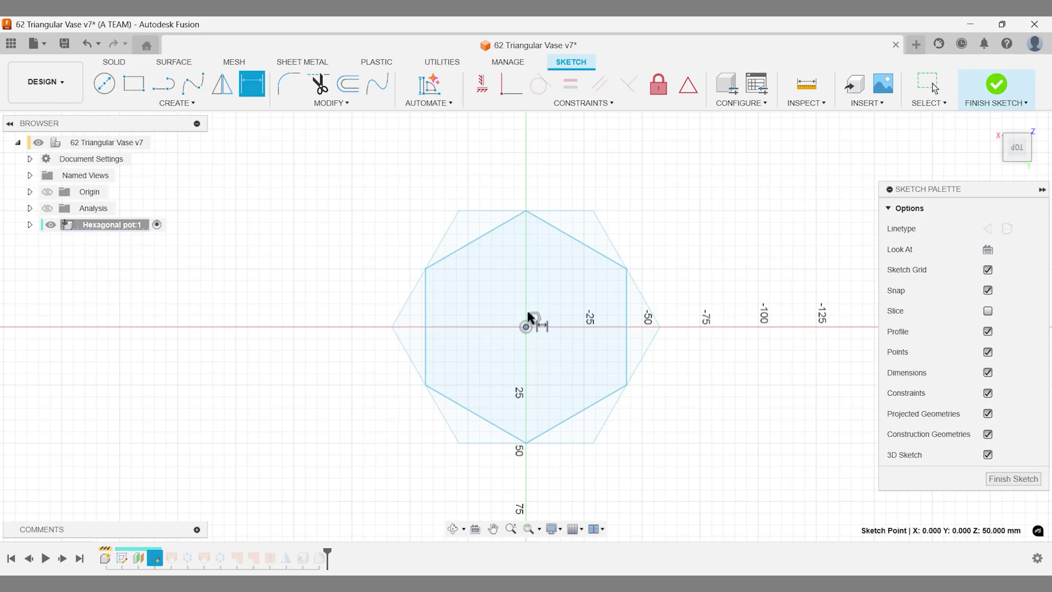
{"action": "left_click", "coordinate": [526, 211]}
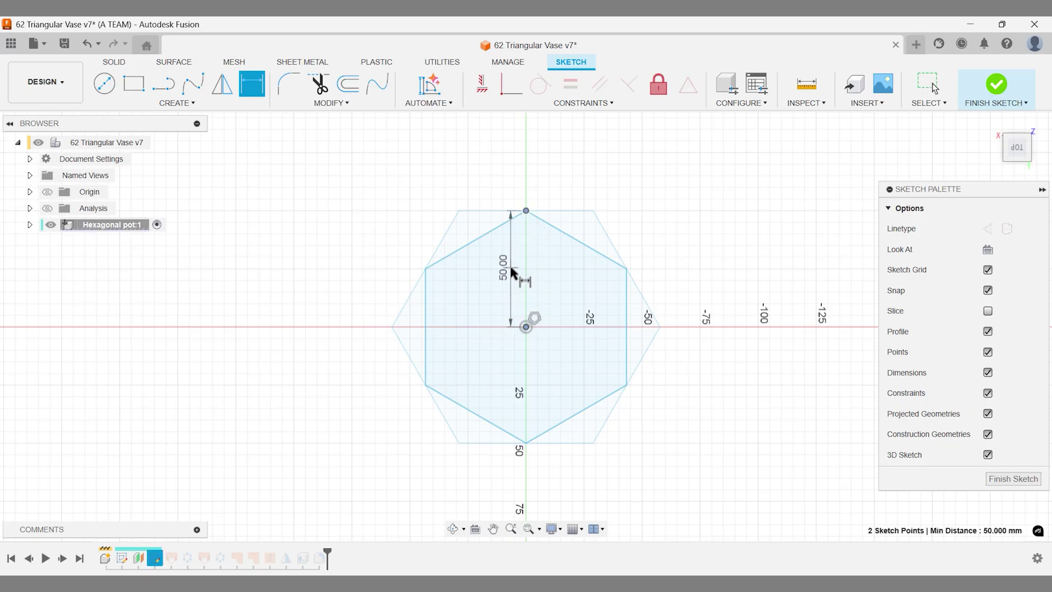
{"action": "left_click", "coordinate": [511, 270]}
{"action": "type", "text": "75"}
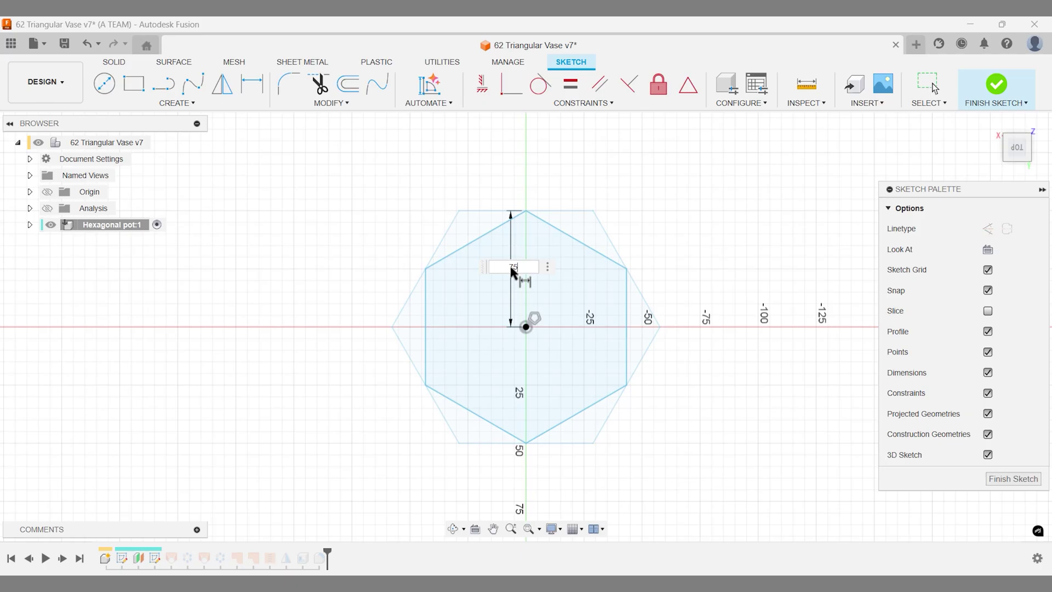
{"action": "key", "text": "Return"}
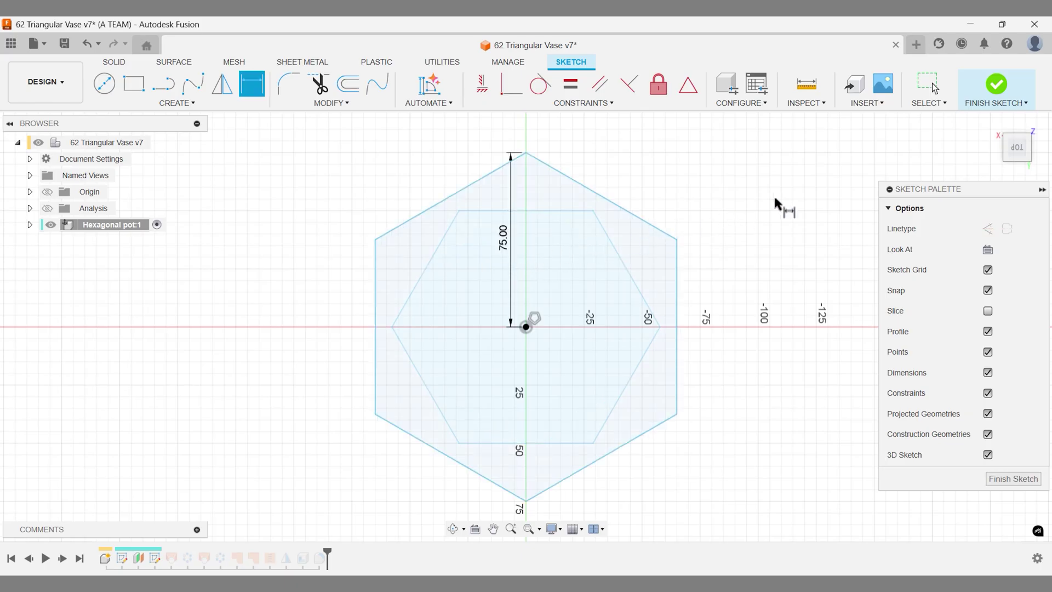
Finish the sketch edit and check the reshaped vase from the front and in the home view.
{"action": "left_click", "coordinate": [992, 123]}
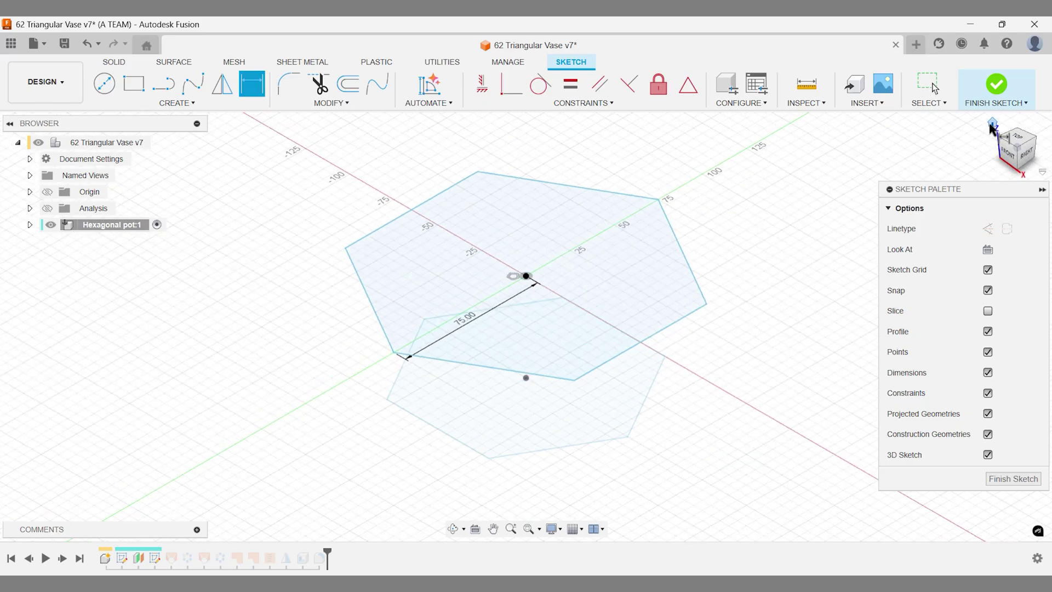
{"action": "left_click", "coordinate": [998, 87]}
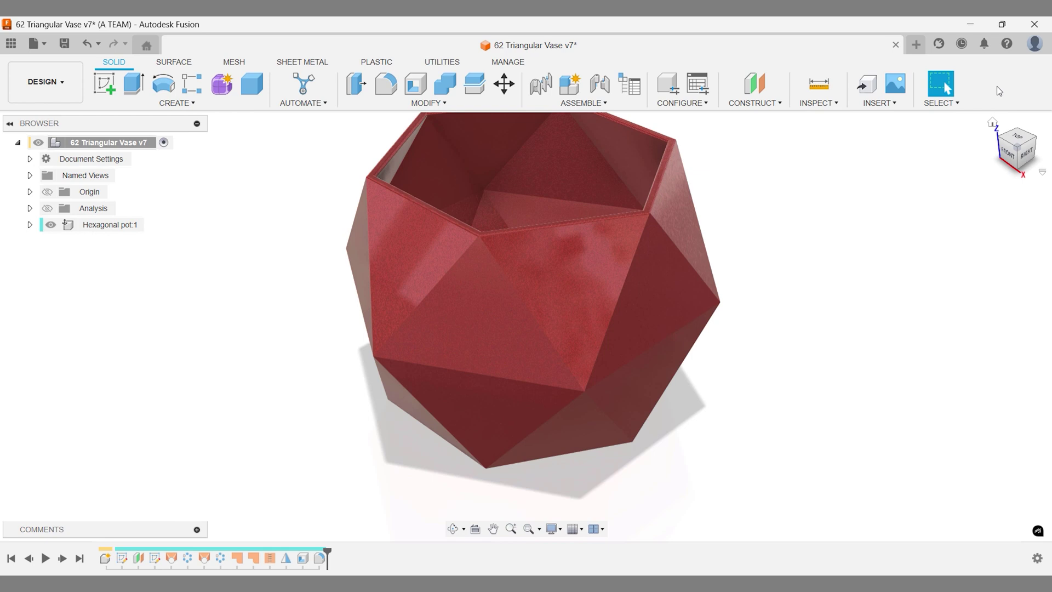
{"action": "left_click", "coordinate": [993, 123]}
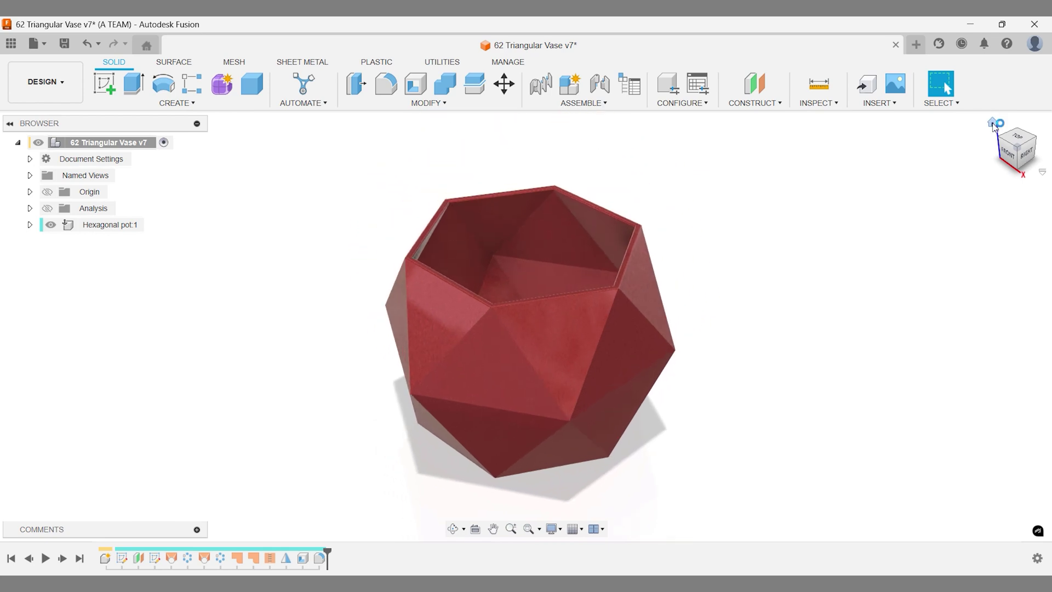
{"action": "left_click", "coordinate": [1010, 152]}
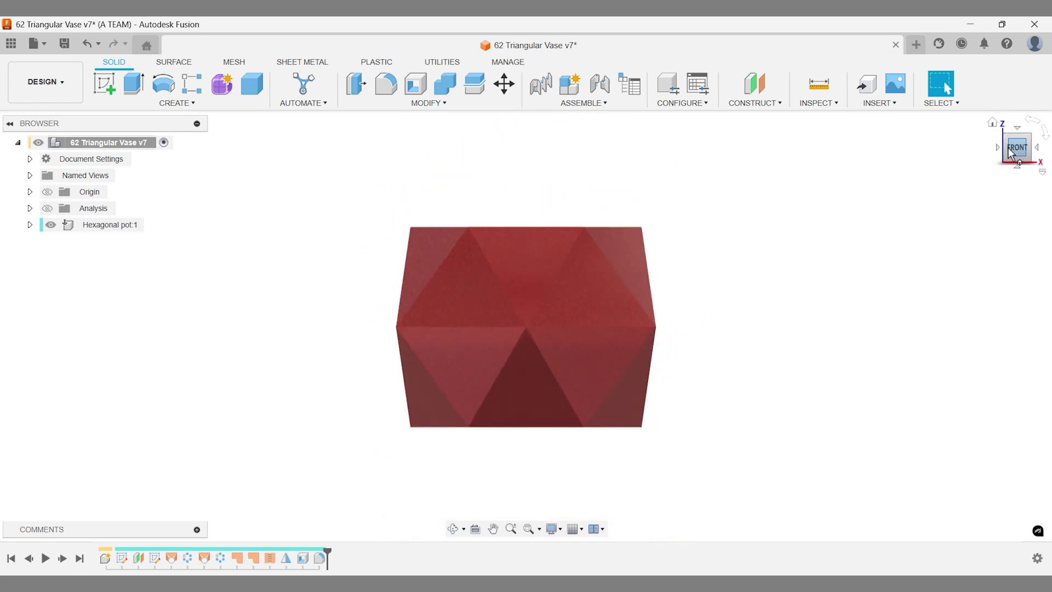
{"action": "left_click", "coordinate": [992, 124]}
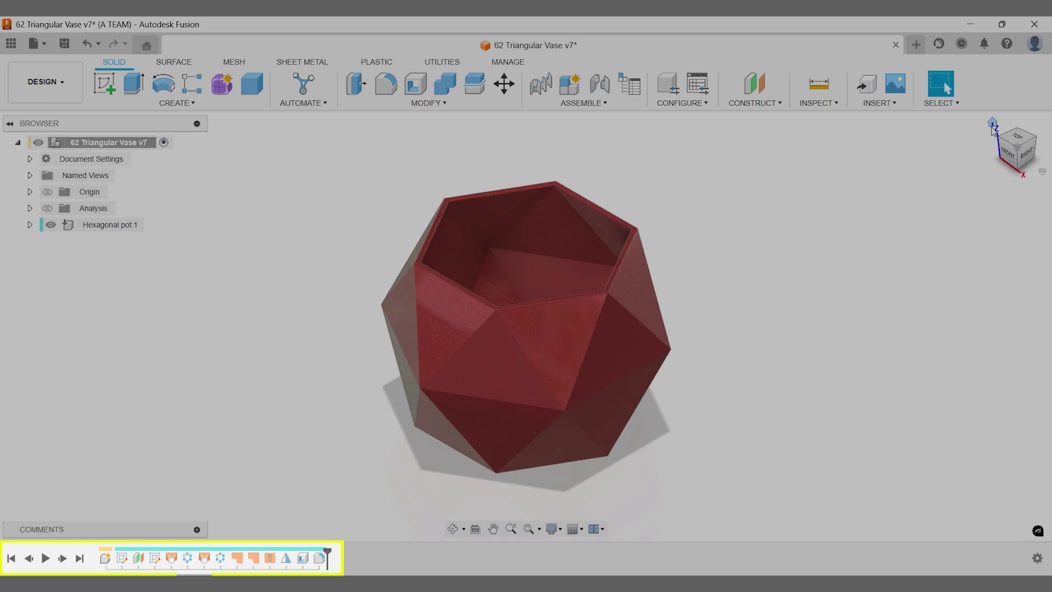